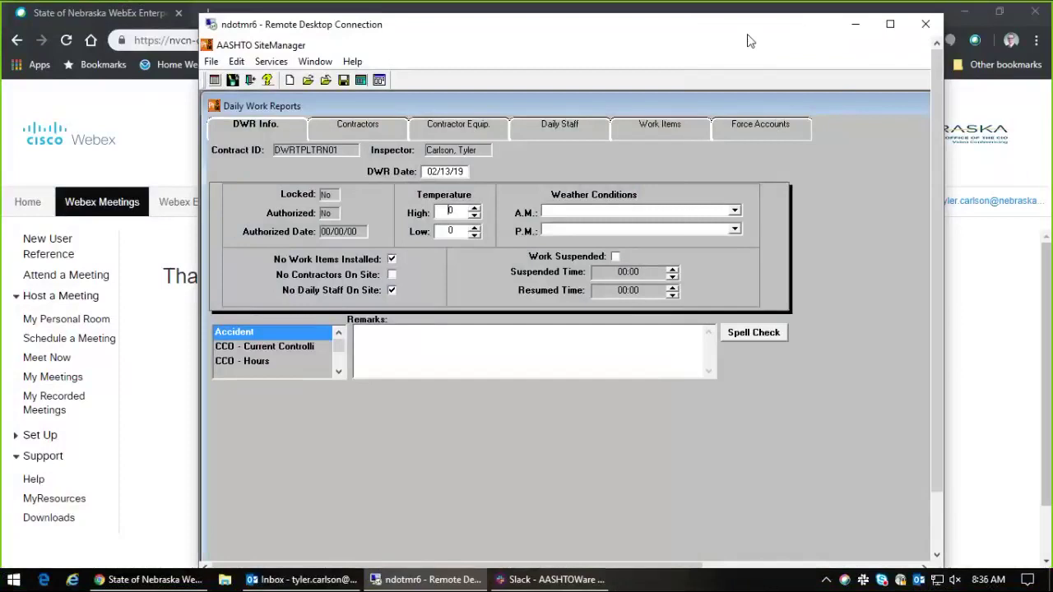
# Maximize the remote desktop session and look over the daily work report's general information and Contractors pages.
pyautogui.doubleClick(748, 33)
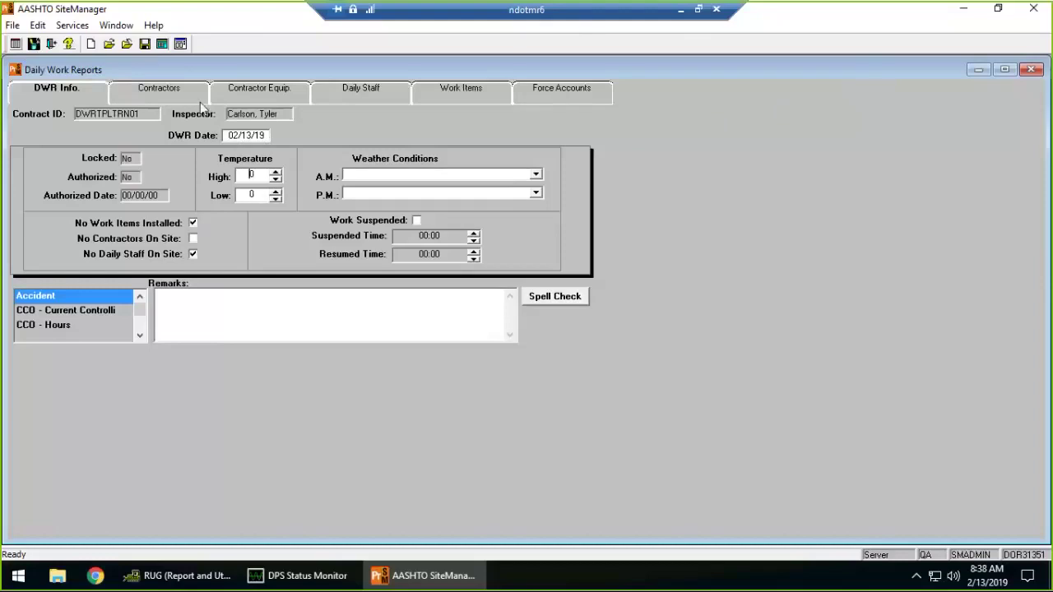
pyautogui.click(172, 93)
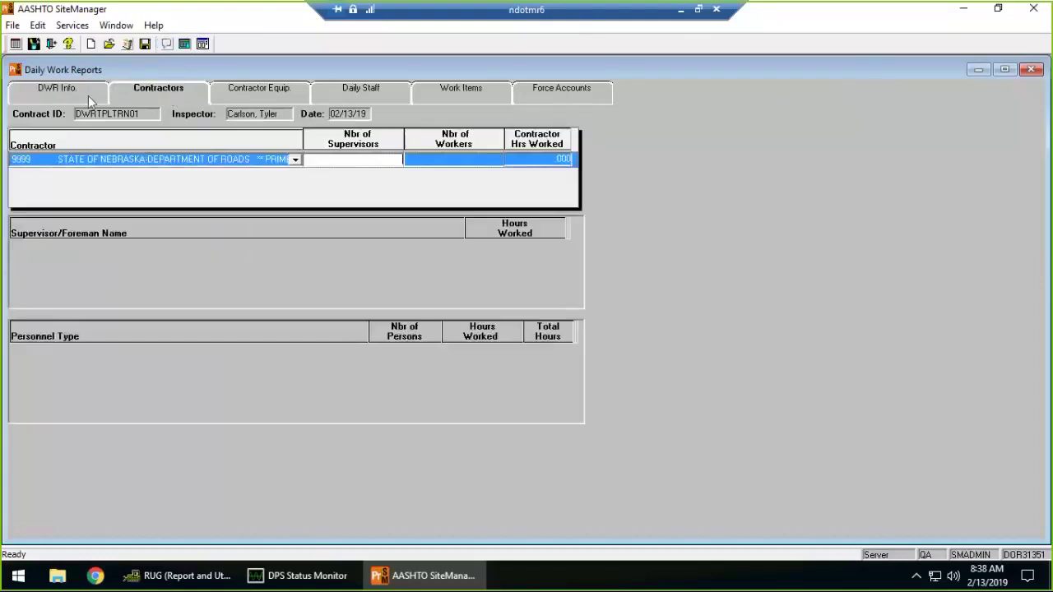
pyautogui.click(82, 94)
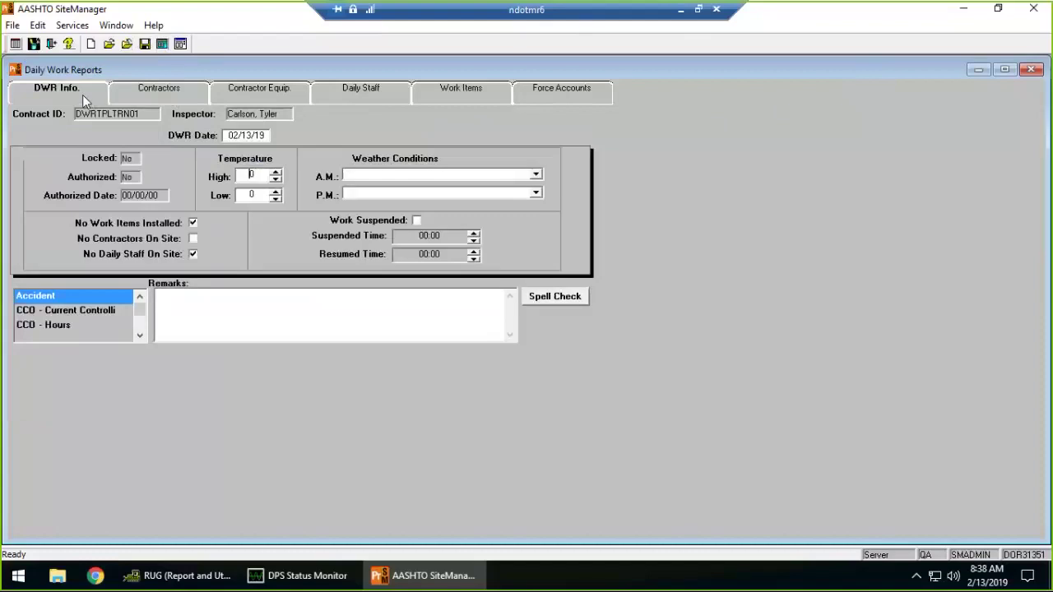
pyautogui.click(185, 88)
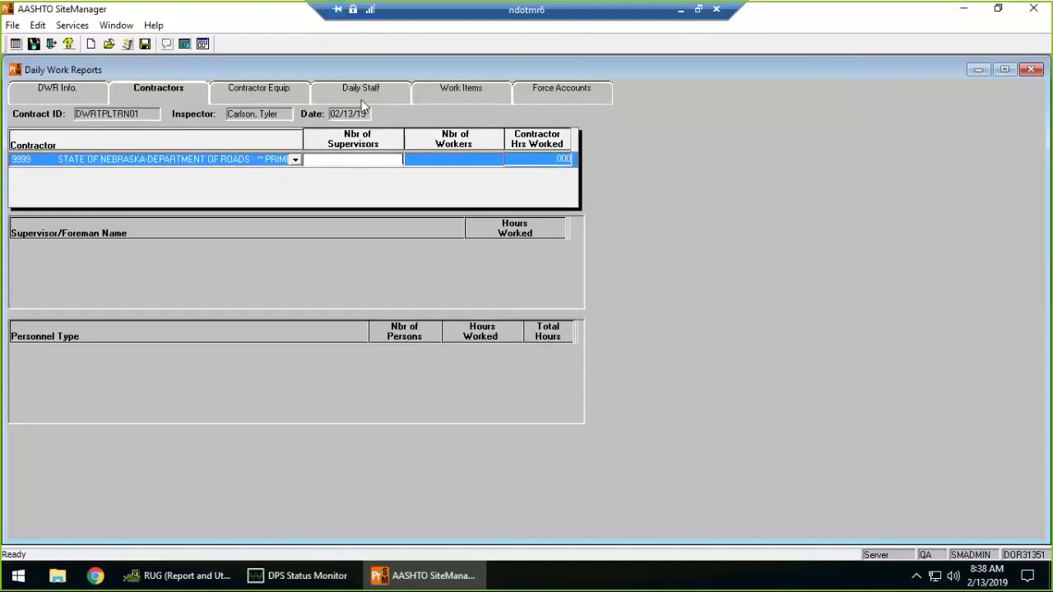
# Choose line item 0029, CONCRETE PAVEMENT, CLASS PR-3500, from the daily work report's work item list.
pyautogui.click(476, 90)
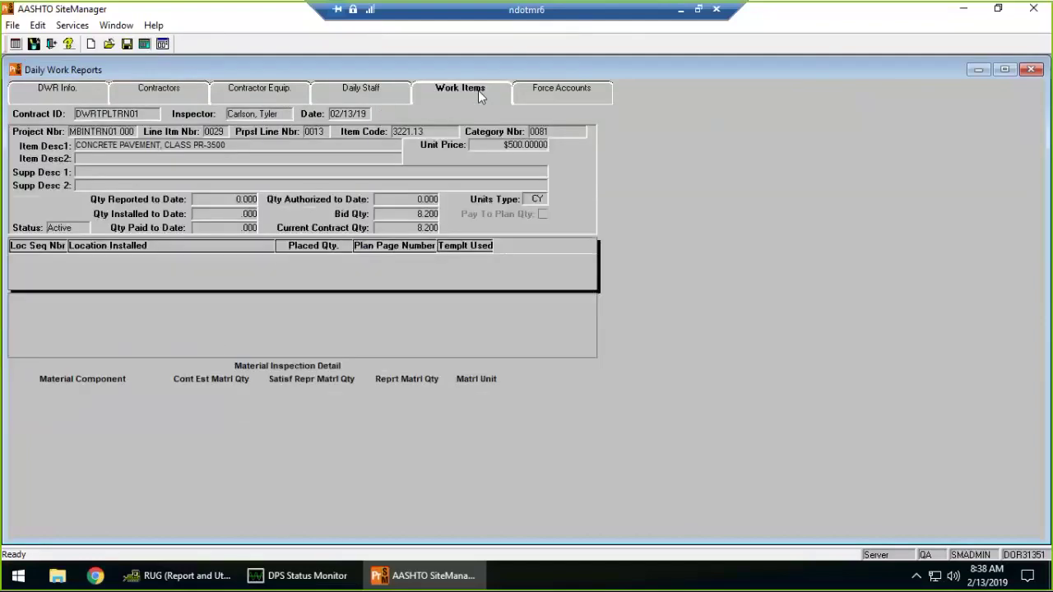
pyautogui.click(224, 45)
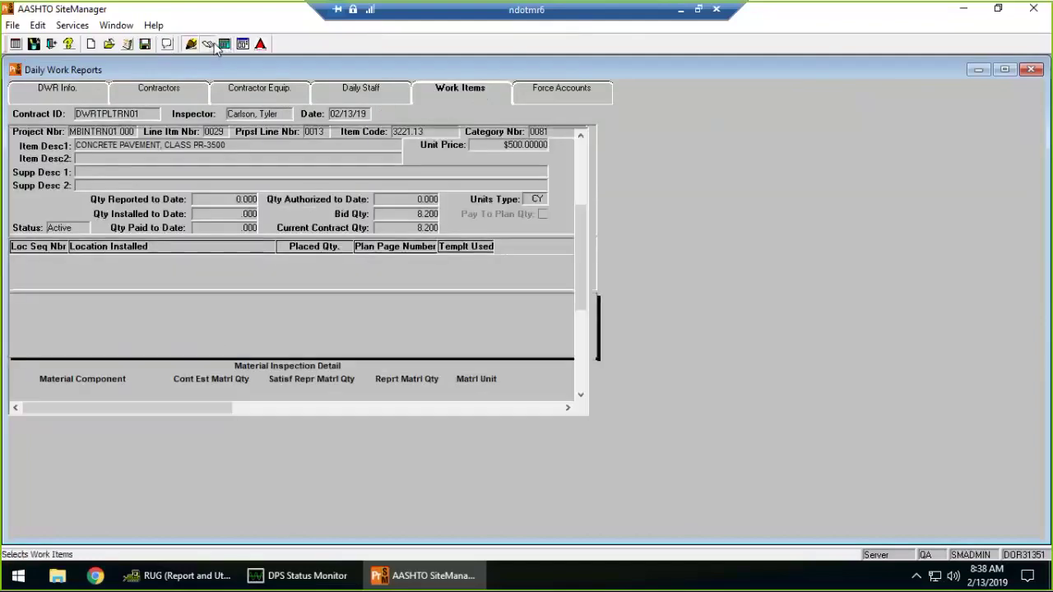
pyautogui.moveTo(581, 248)
pyautogui.mouseDown()
pyautogui.moveTo(581, 346)
pyautogui.moveTo(582, 189)
pyautogui.moveTo(584, 245)
pyautogui.mouseUp()
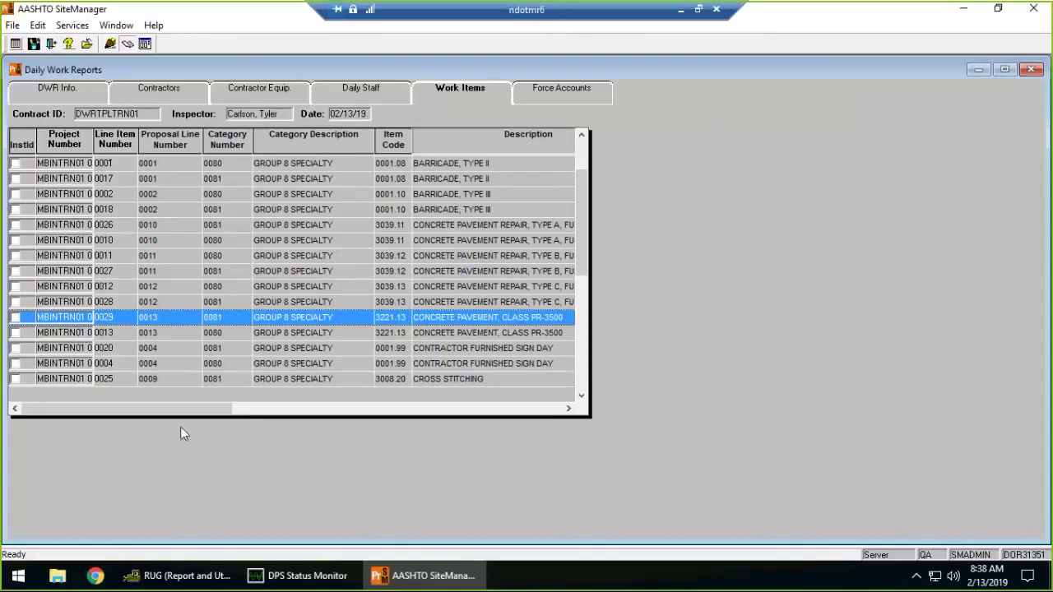
pyautogui.moveTo(192, 415)
pyautogui.mouseDown()
pyautogui.moveTo(221, 413)
pyautogui.moveTo(190, 415)
pyautogui.mouseUp()
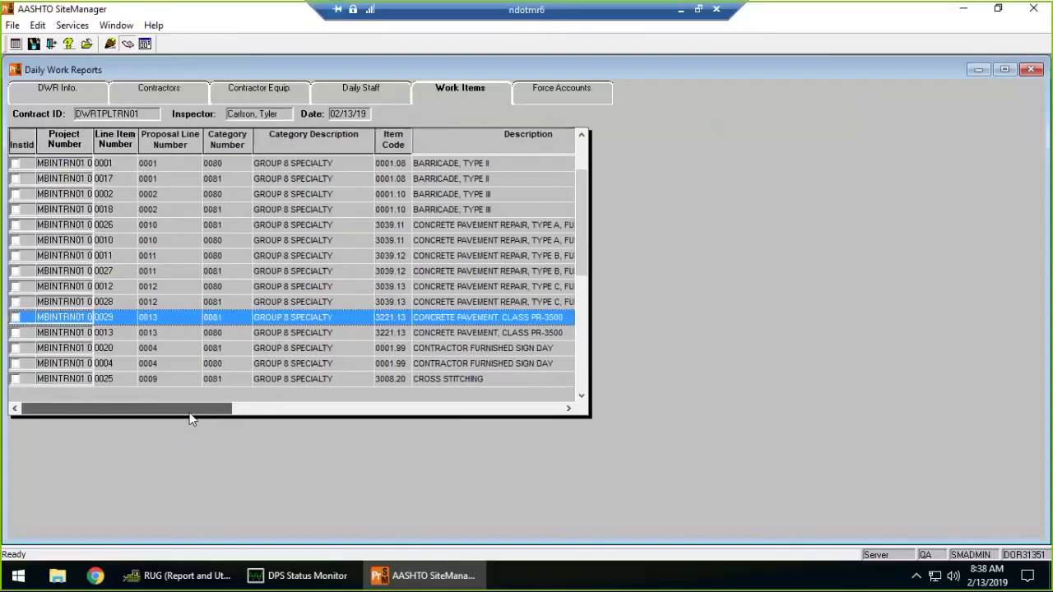
pyautogui.doubleClick(434, 320)
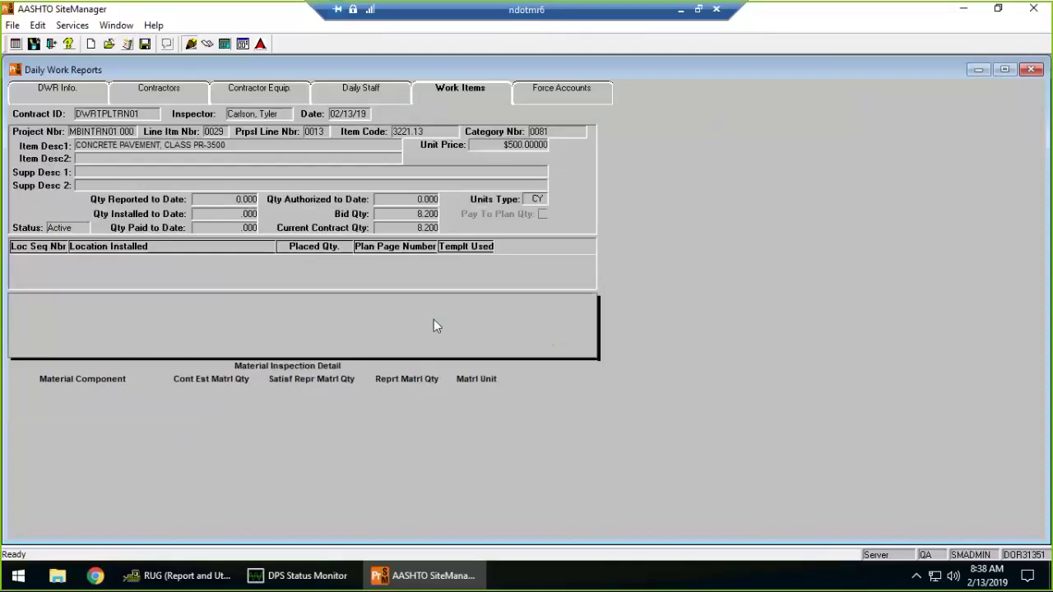
# Add an installation record with contractor STATE OF NEBRASKA-DEPARTMENT OF ROADS and location "project", and save it.
pyautogui.click(211, 270)
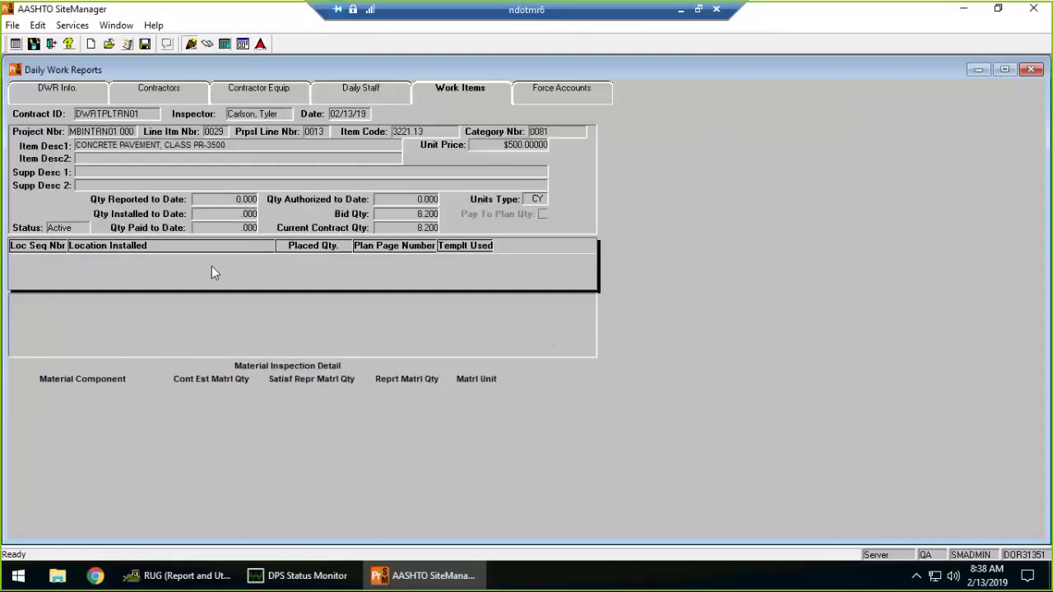
pyautogui.click(88, 50)
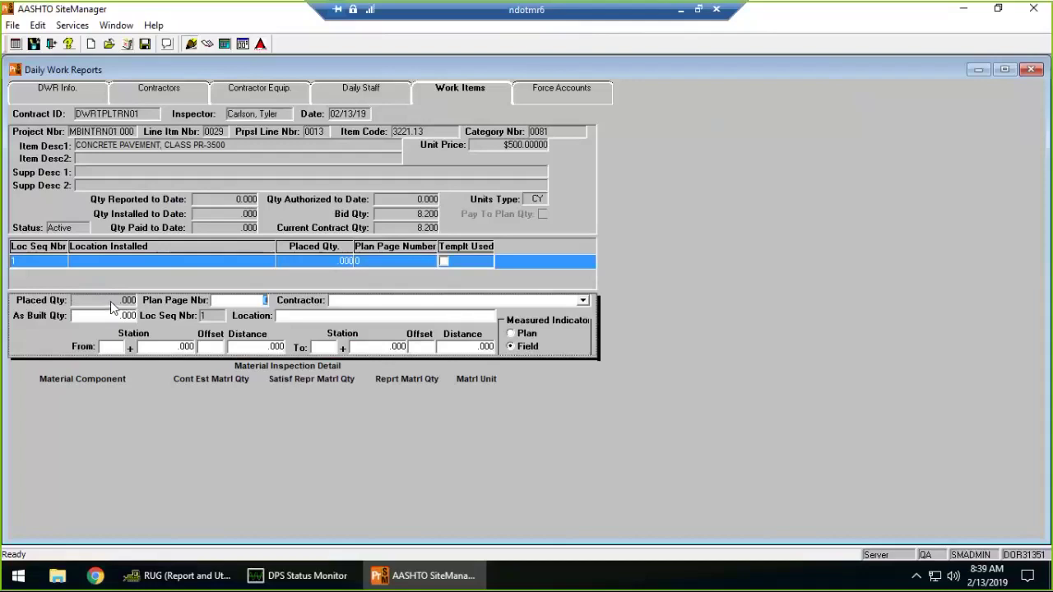
pyautogui.click(375, 305)
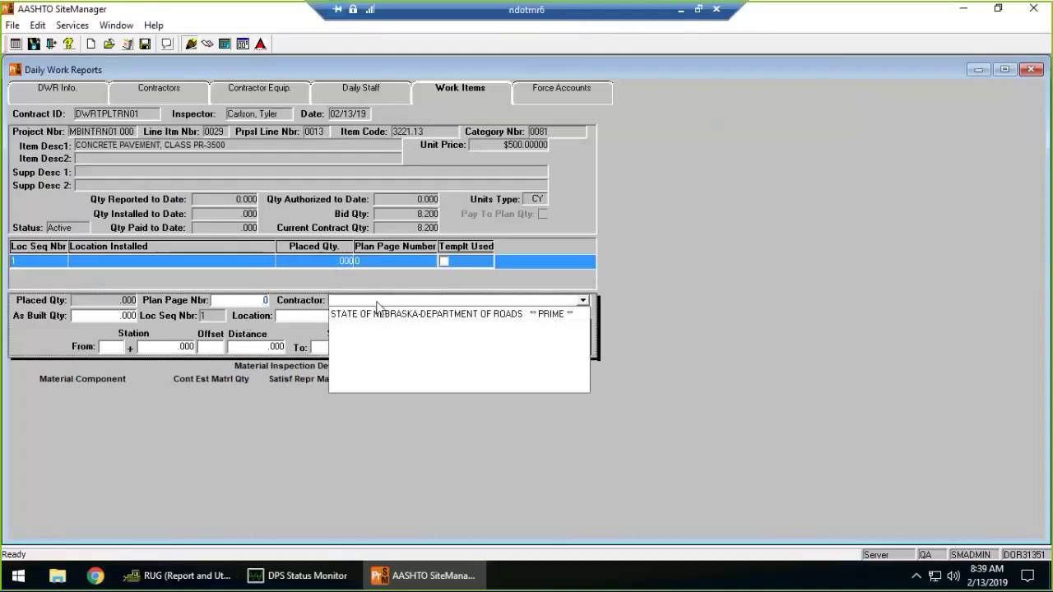
pyautogui.click(364, 315)
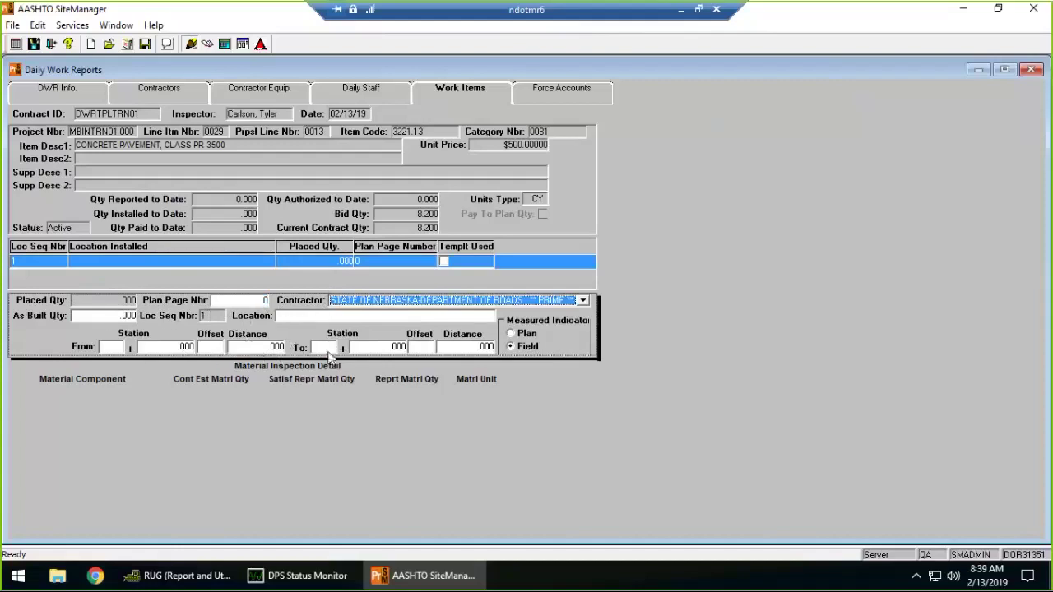
pyautogui.click(308, 320)
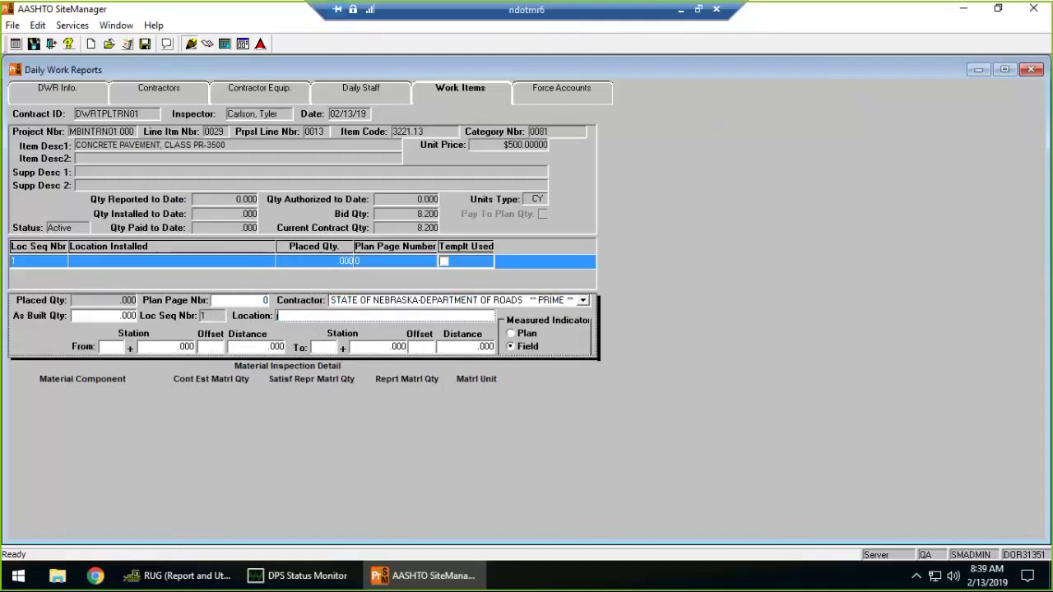
pyautogui.write('project')
pyautogui.moveTo(309, 313); pyautogui.dragTo(253, 314)
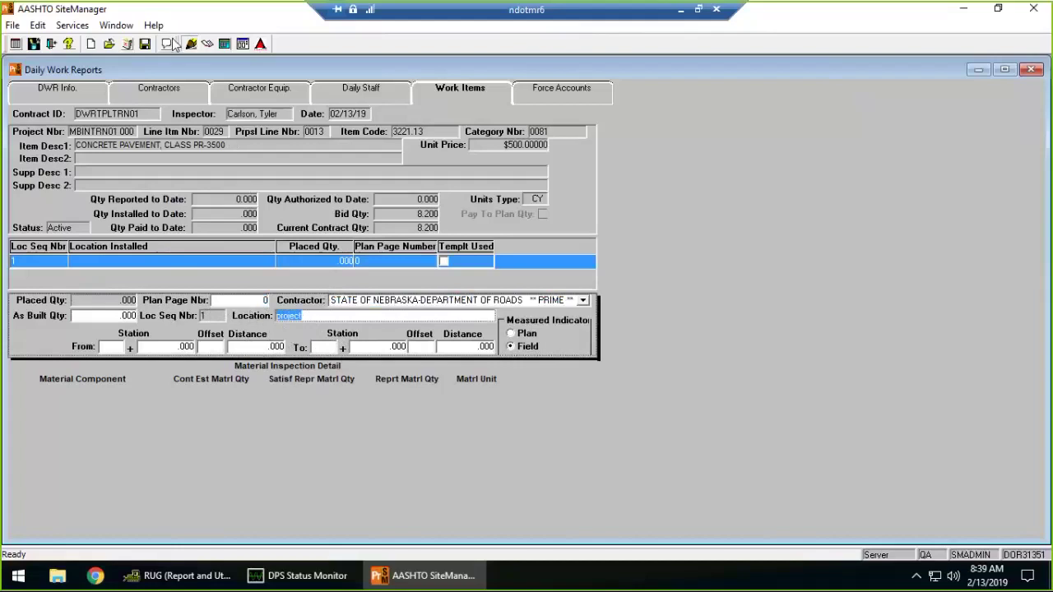
pyautogui.click(145, 46)
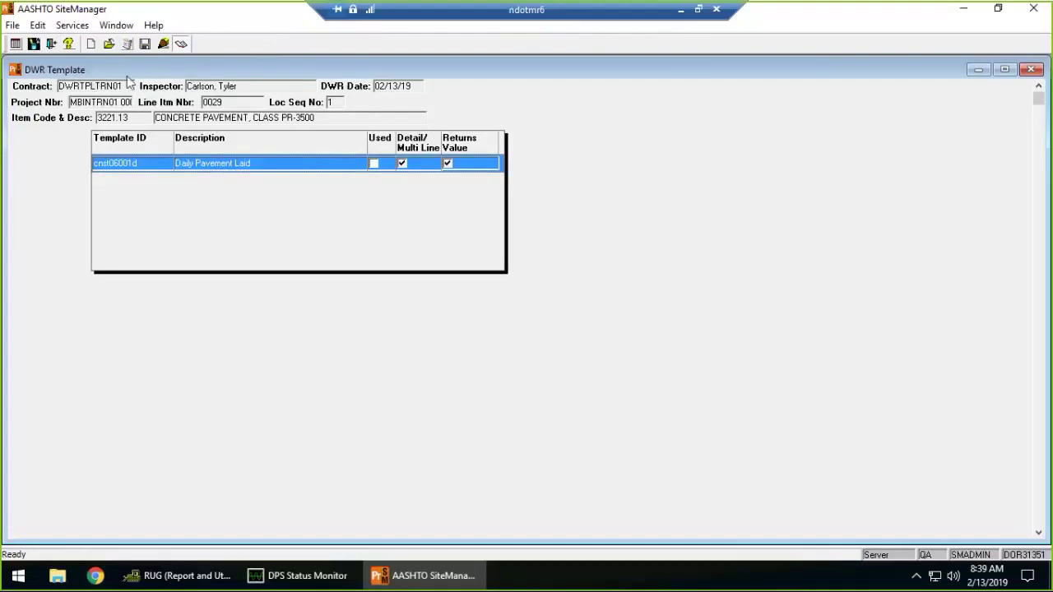
# Open the Daily Pavement Laid template (cnst06001d) for the concrete pavement item.
pyautogui.click(1029, 70)
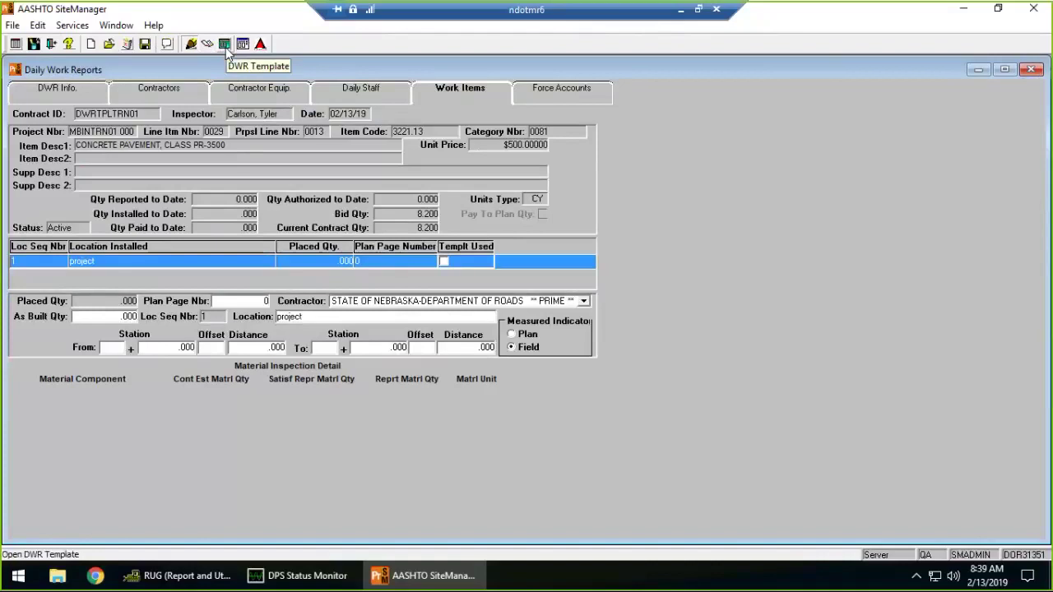
pyautogui.click(226, 47)
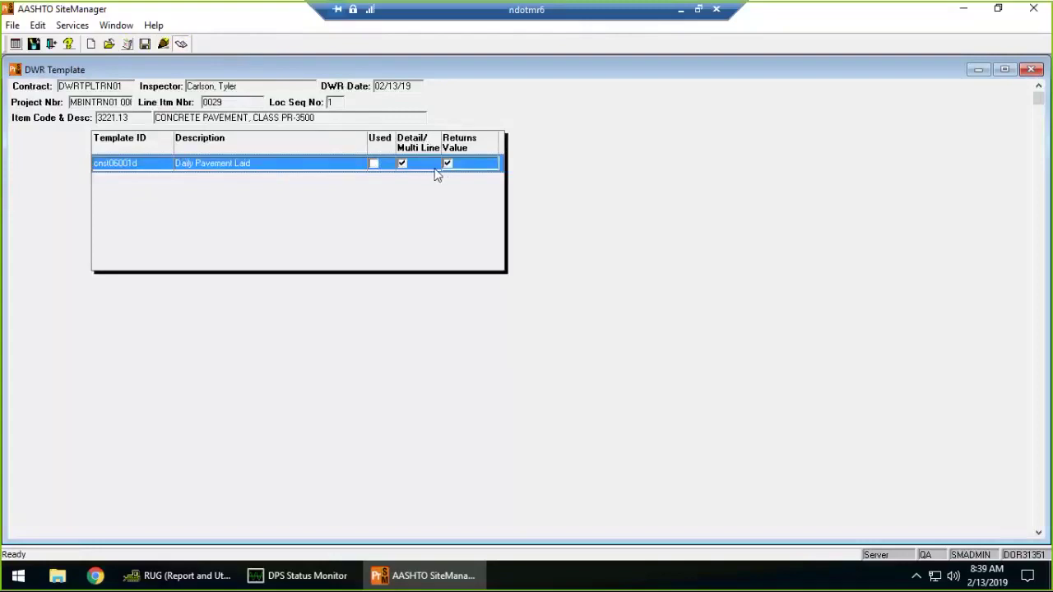
pyautogui.doubleClick(221, 165)
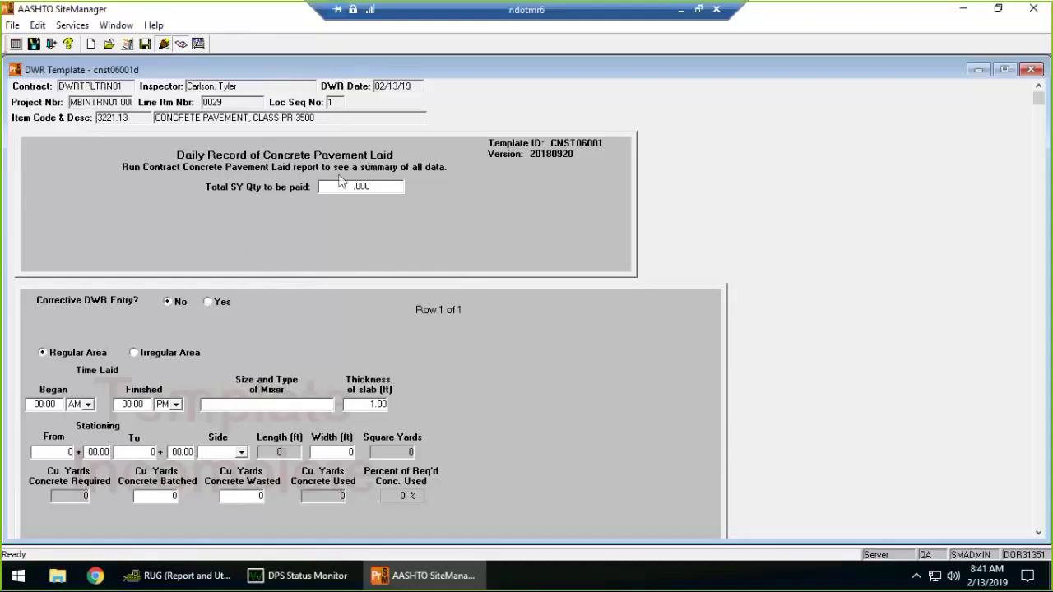
# Set the total SY quantity to be paid to 500 and save the template.
pyautogui.moveTo(459, 273)
pyautogui.mouseDown()
pyautogui.moveTo(455, 215)
pyautogui.moveTo(455, 273)
pyautogui.mouseUp()
pyautogui.write('500')
pyautogui.click(145, 44)
pyautogui.click(153, 356)
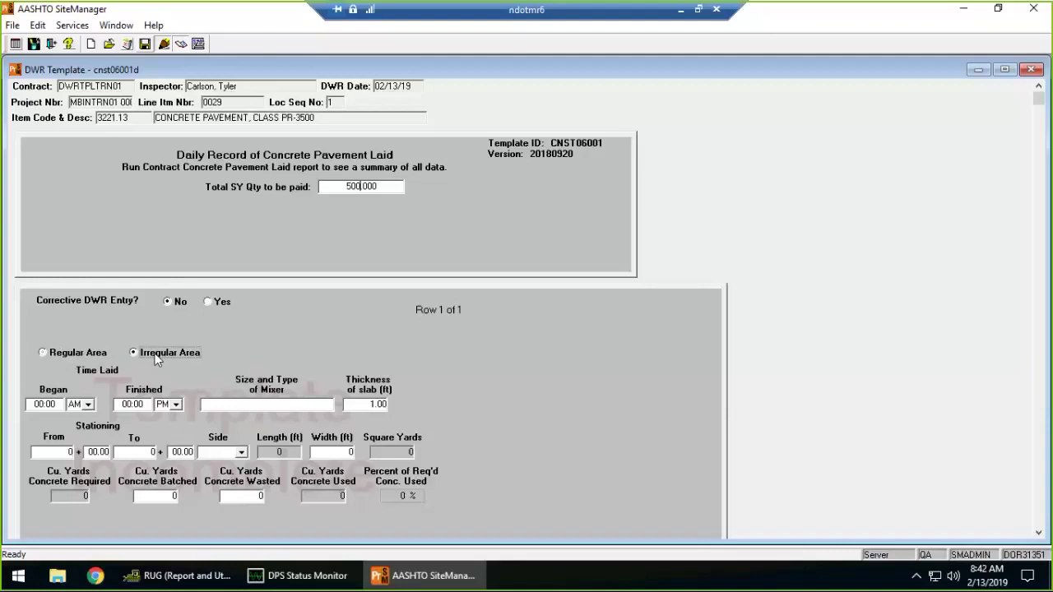
pyautogui.click(89, 357)
pyautogui.click(227, 452)
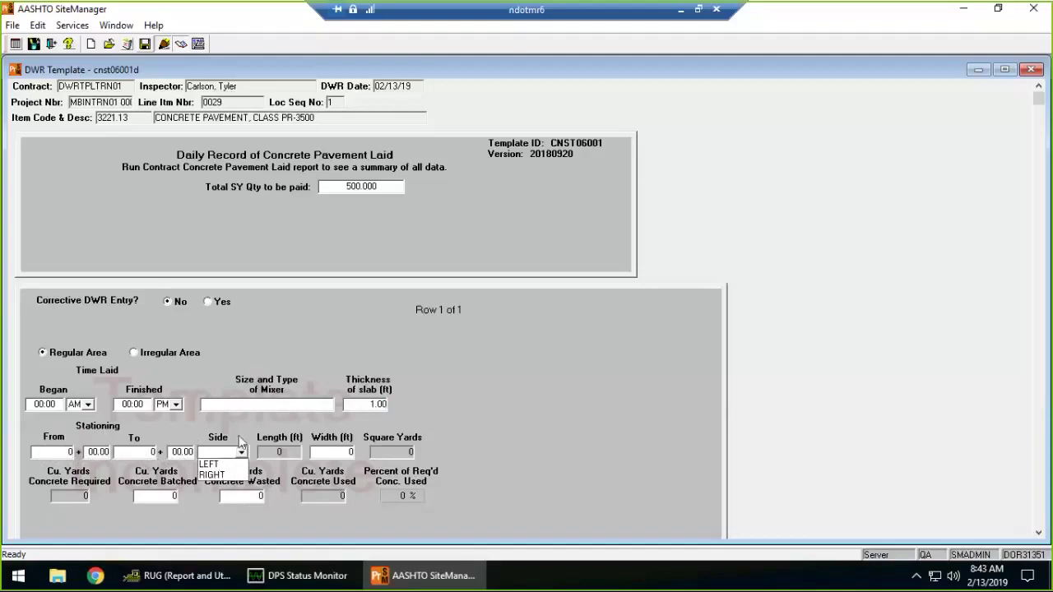
pyautogui.click(245, 425)
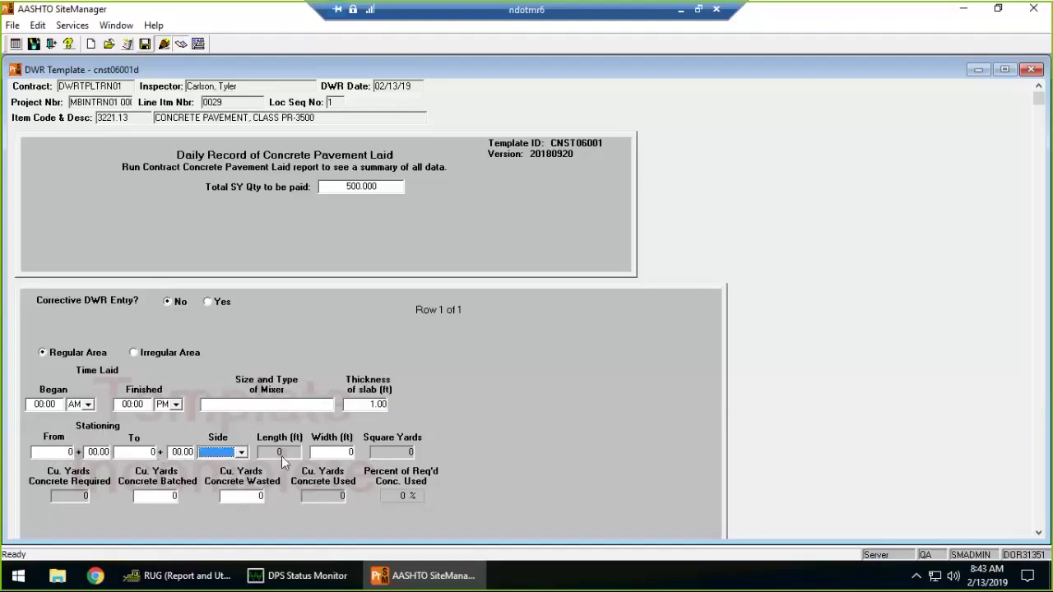
# Enter the time laid as 10:00 AM to 02:00 PM and the mixer size and type as "Size 2".
pyautogui.click(62, 454)
pyautogui.write('10:0')
pyautogui.press('Tab')
pyautogui.press('Tab')
pyautogui.press('Tab')
pyautogui.hotkey('shift', 'Tab')
pyautogui.write('02')
pyautogui.press('Tab')
pyautogui.press('Tab')
pyautogui.write('Size 2')
pyautogui.press('Tab')
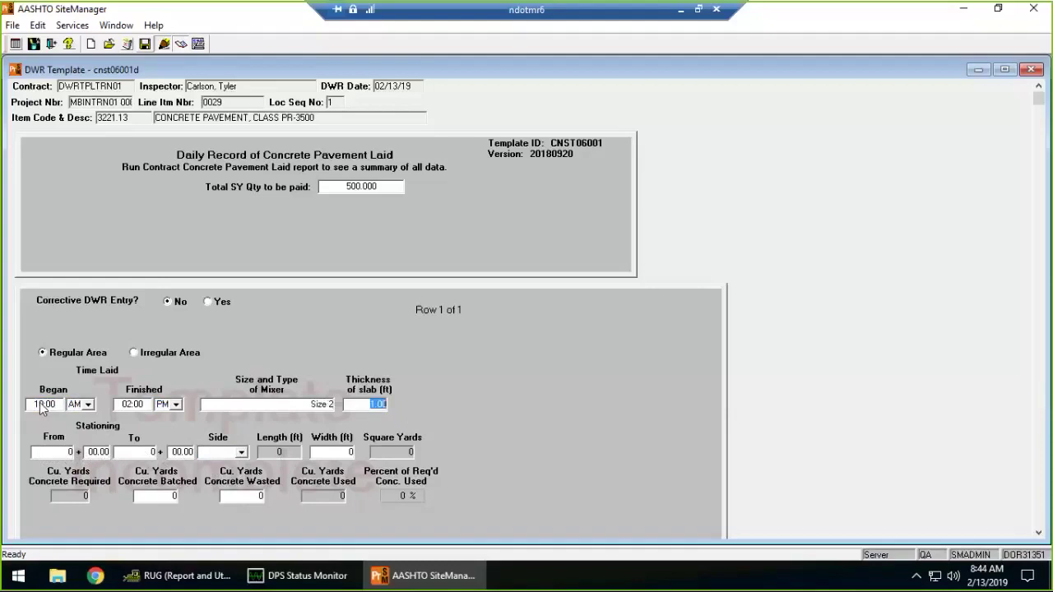
# Set the stationing from 100+00.00 to 200+00.00 and the width to 12 ft.
pyautogui.press('Tab')
pyautogui.write('100')
pyautogui.press('Tab')
pyautogui.write('200')
pyautogui.press('Tab')
pyautogui.click(340, 455)
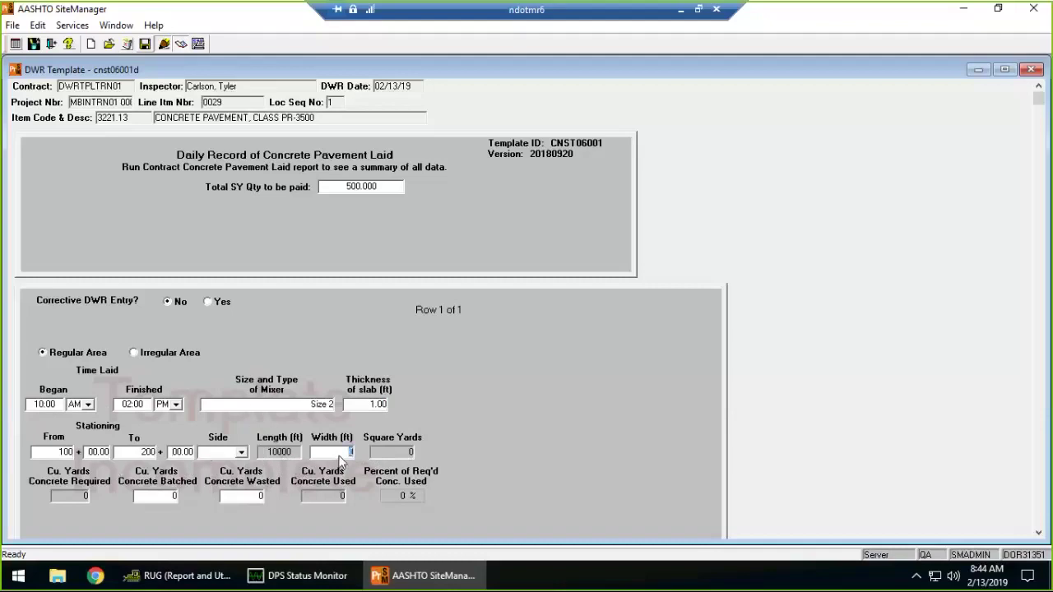
pyautogui.write('12')
pyautogui.press('Tab')
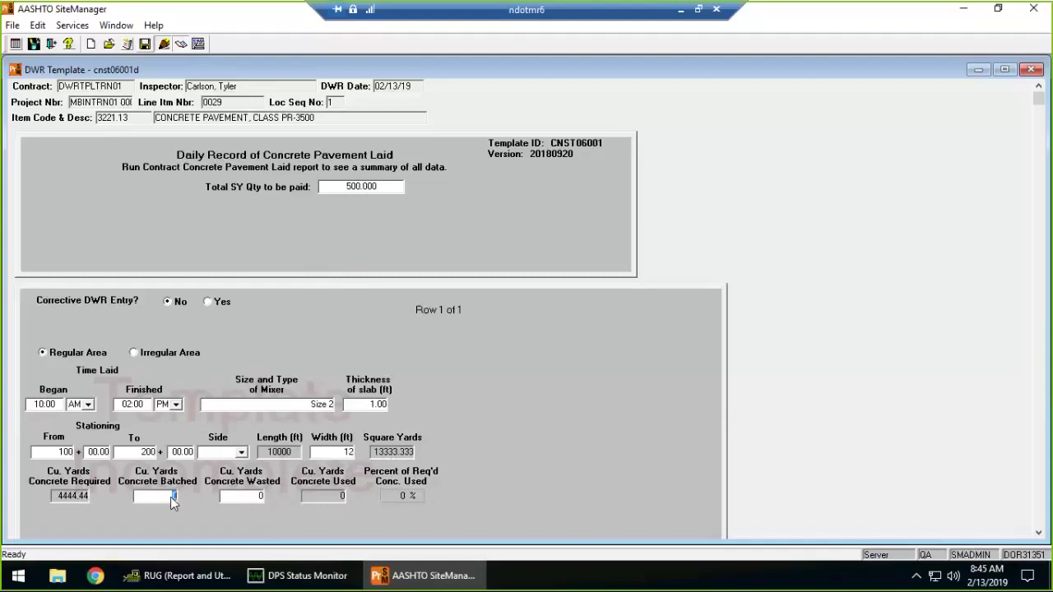
# Enter 4500 cubic yards of concrete batched and 50 cubic yards wasted.
pyautogui.write('4500')
pyautogui.press('Tab')
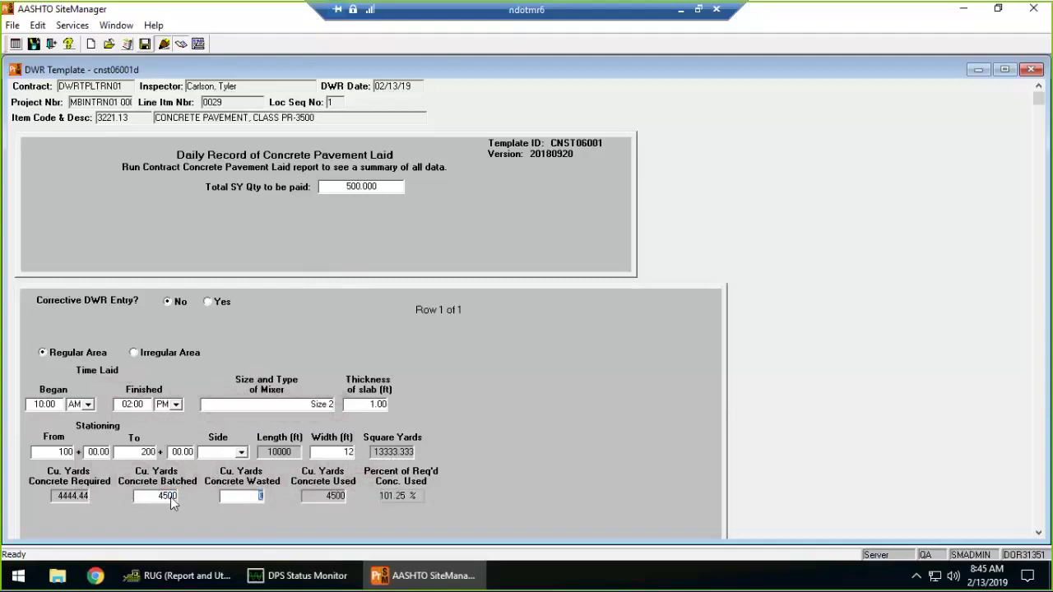
pyautogui.write('50')
pyautogui.press('Tab')
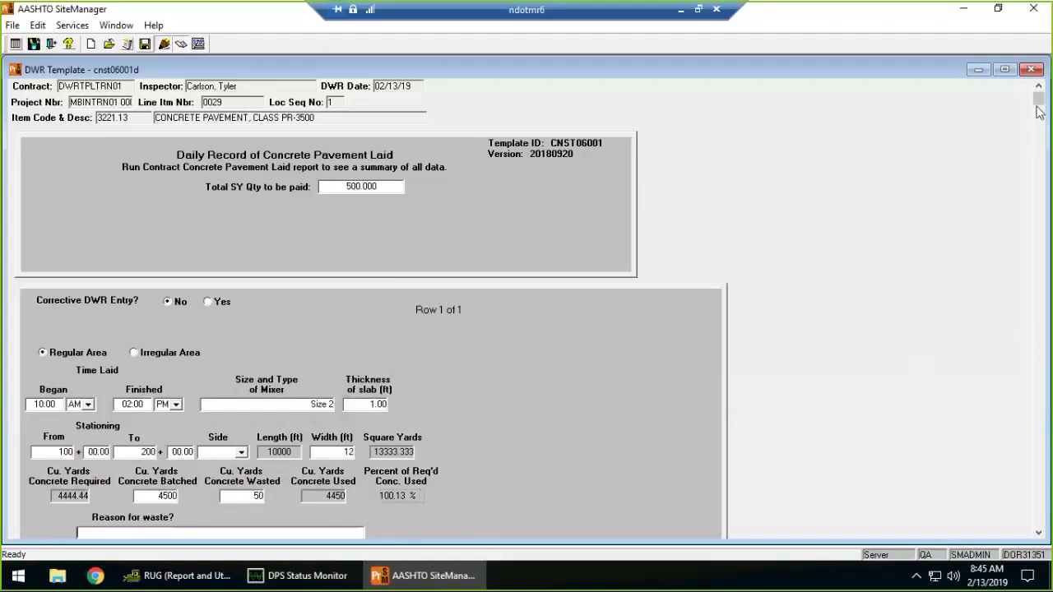
# Examine the waste reason and computation comment fields, and review the row's quantities against the total to be paid.
pyautogui.moveTo(1037, 111); pyautogui.dragTo(1027, 259)
pyautogui.click(209, 419)
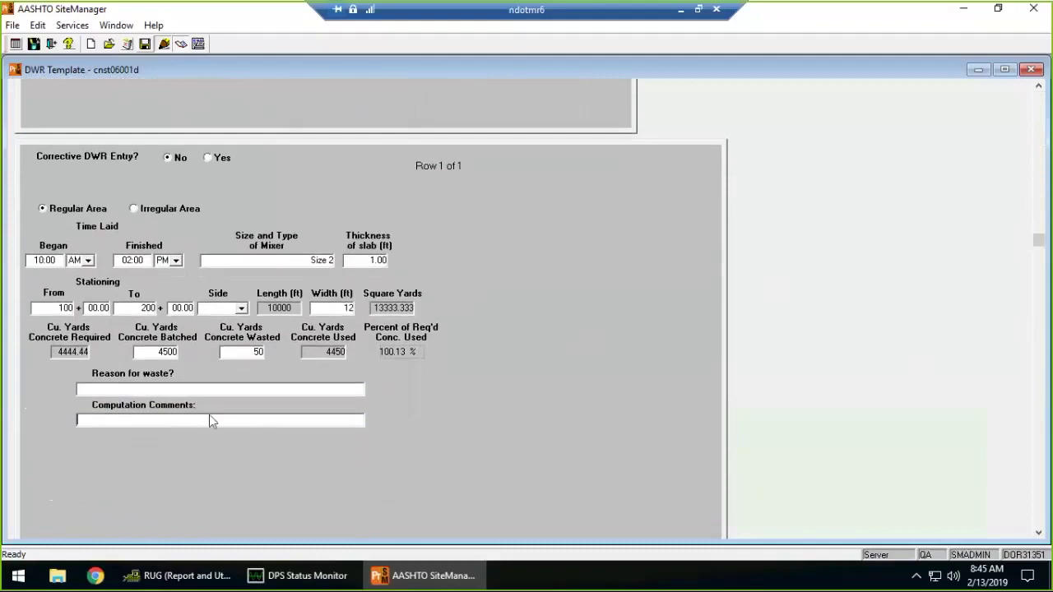
pyautogui.click(184, 389)
pyautogui.click(245, 354)
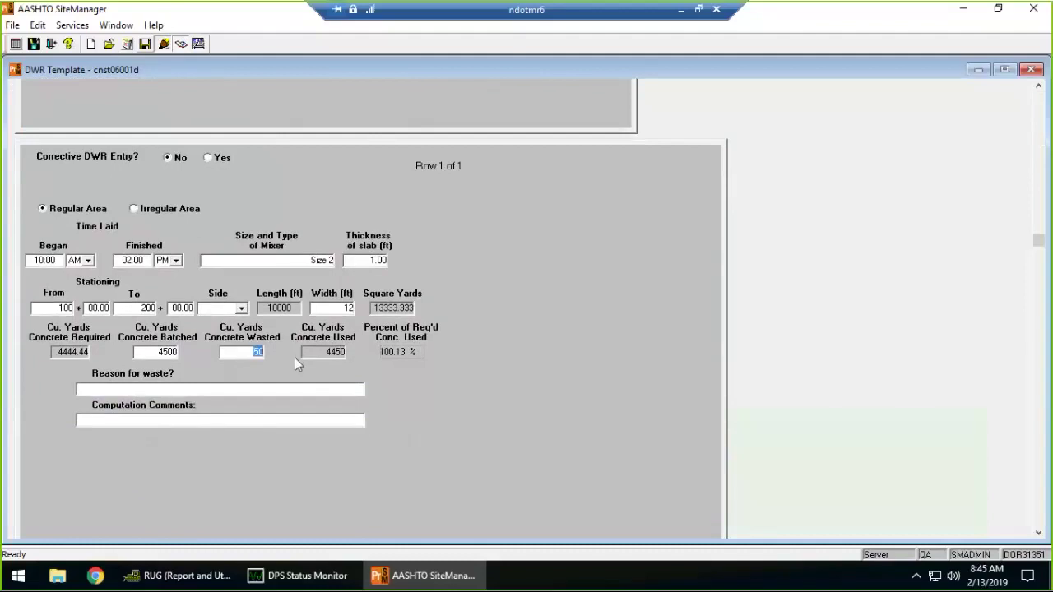
pyautogui.click(220, 393)
pyautogui.moveTo(1039, 233); pyautogui.dragTo(1040, 139)
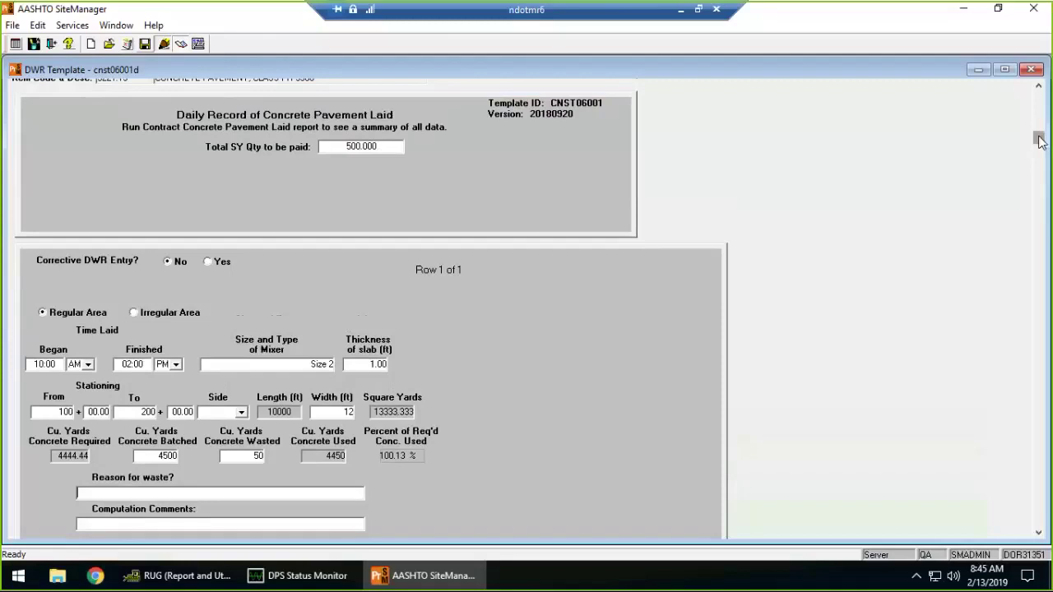
pyautogui.scroll(1, 1038, 142)
pyautogui.moveTo(1039, 142); pyautogui.dragTo(1039, 144)
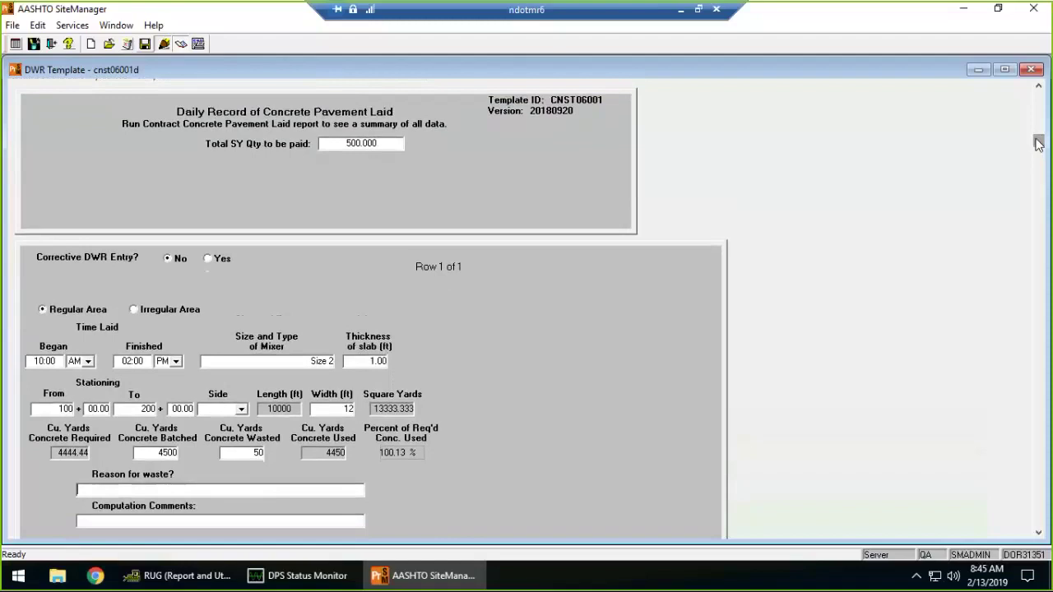
pyautogui.moveTo(1038, 143); pyautogui.dragTo(1028, 174)
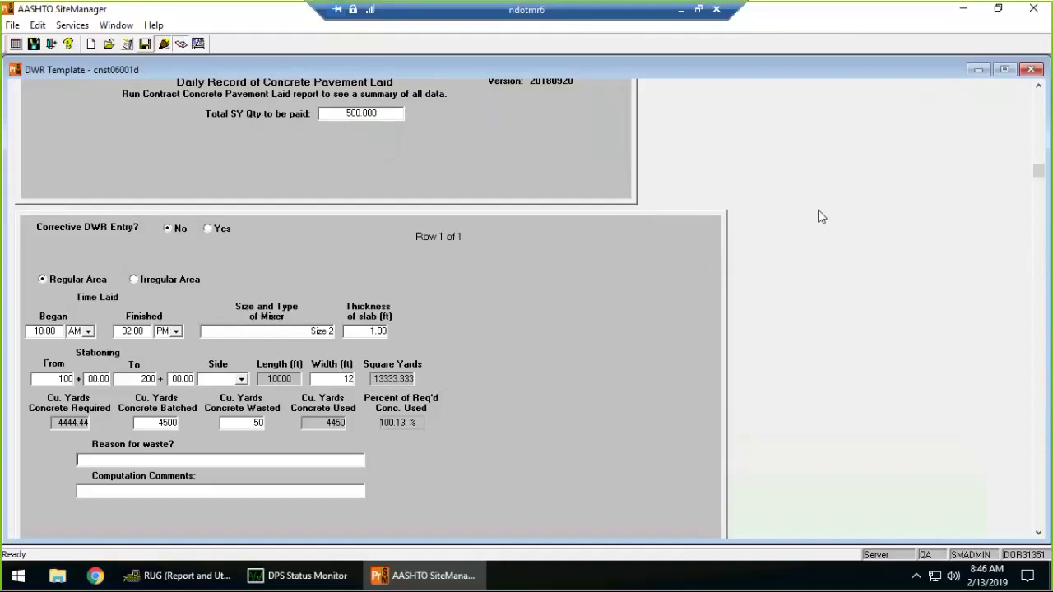
pyautogui.click(380, 333)
# Add four more blank entry rows to the concrete pavement template.
pyautogui.click(93, 48)
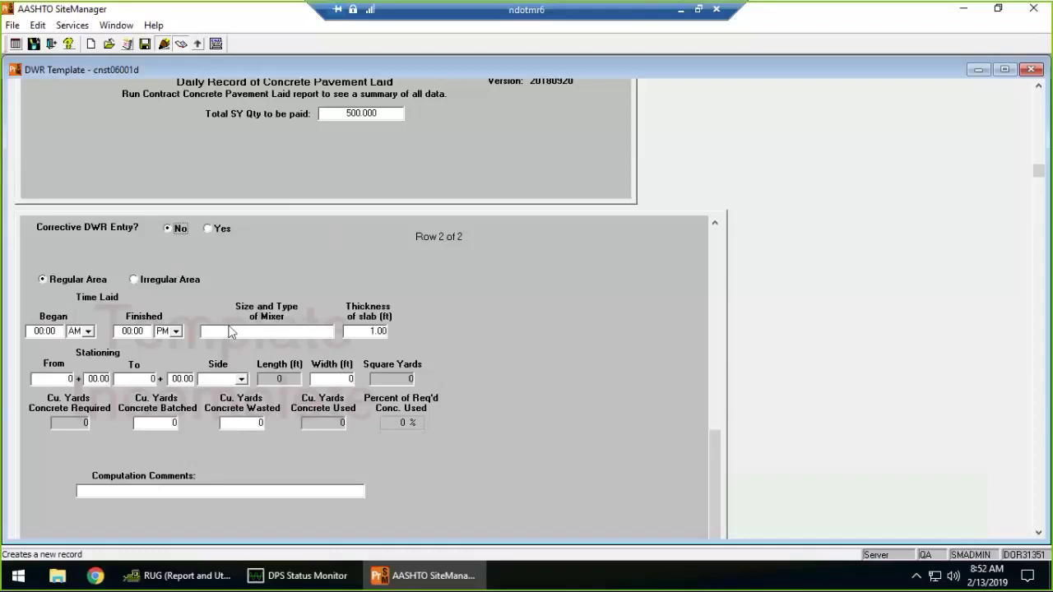
pyautogui.click(91, 45)
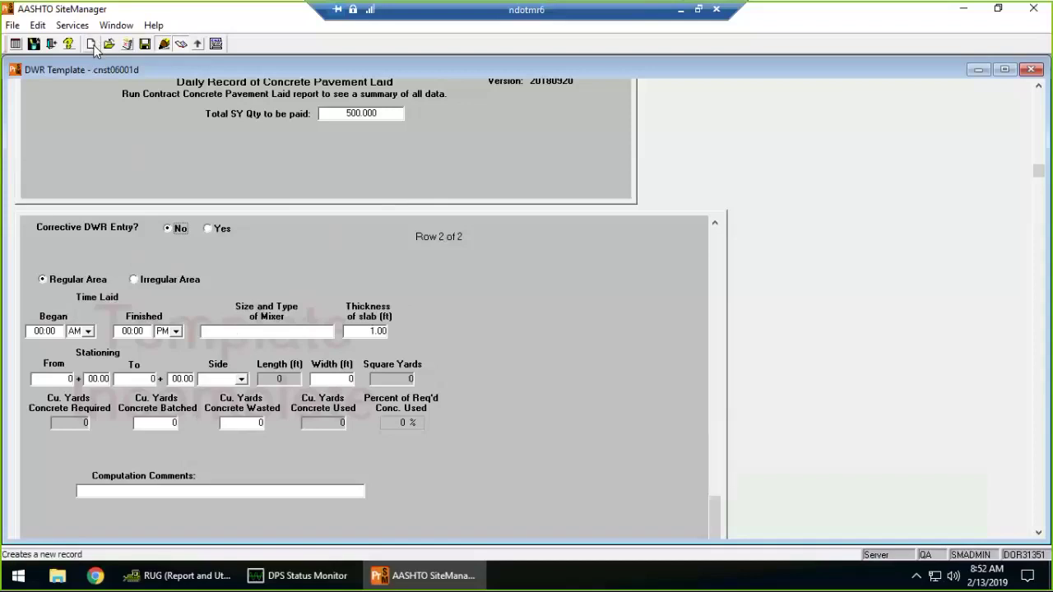
pyautogui.click(91, 44)
pyautogui.click(91, 45)
pyautogui.click(92, 44)
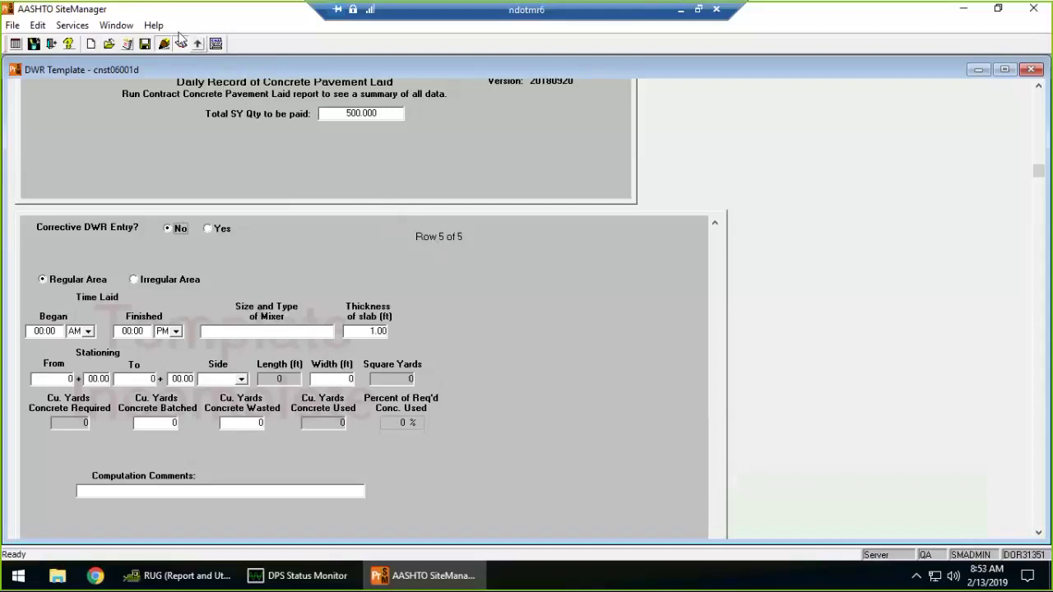
# Return to the first entry row and examine the total quantity to be paid and the computation comments field.
pyautogui.click(198, 45)
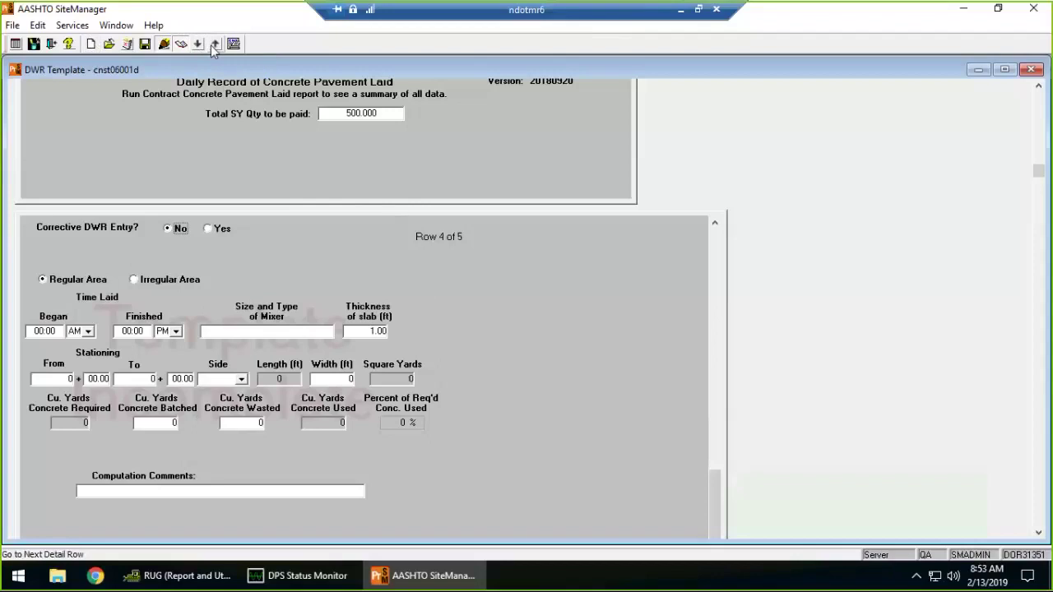
pyautogui.click(215, 45)
pyautogui.click(215, 47)
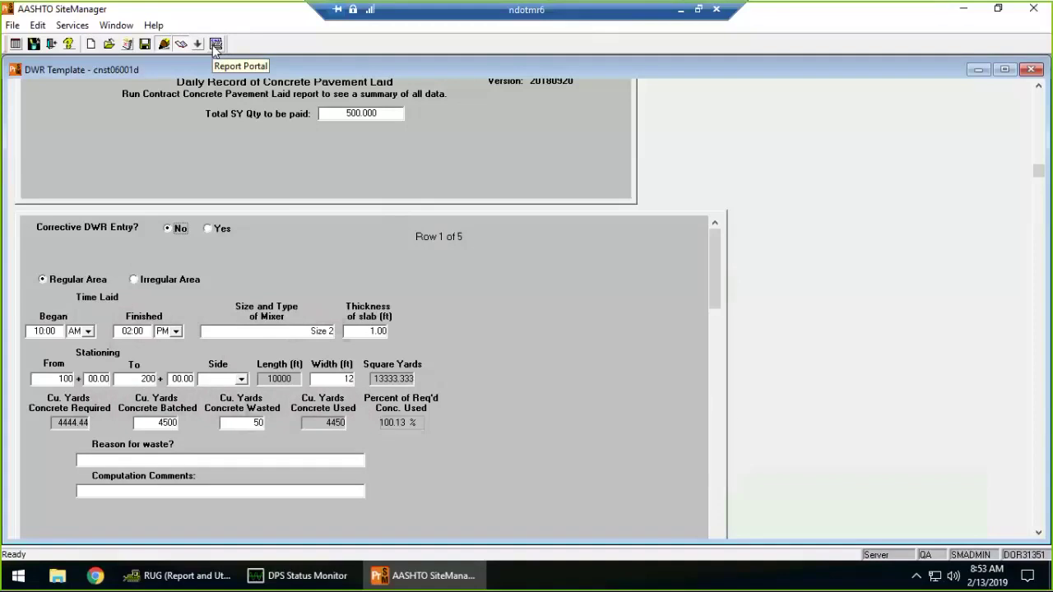
pyautogui.click(386, 115)
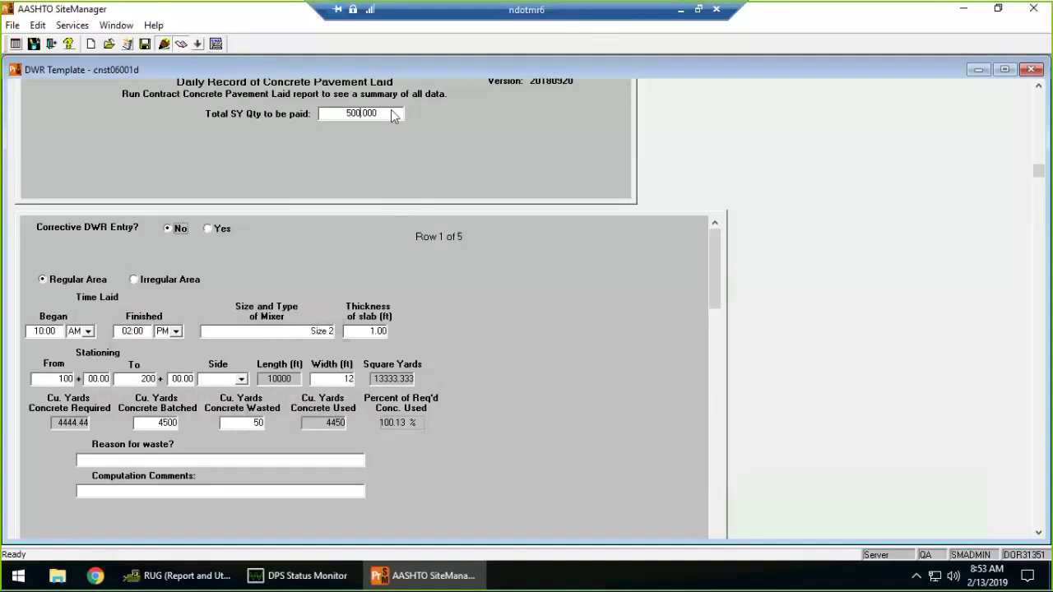
pyautogui.moveTo(377, 113); pyautogui.dragTo(330, 112)
pyautogui.click(185, 491)
# Switch to the Daily Work Reports window, view the work item's general remarks, and return to the concrete pavement template.
pyautogui.click(118, 27)
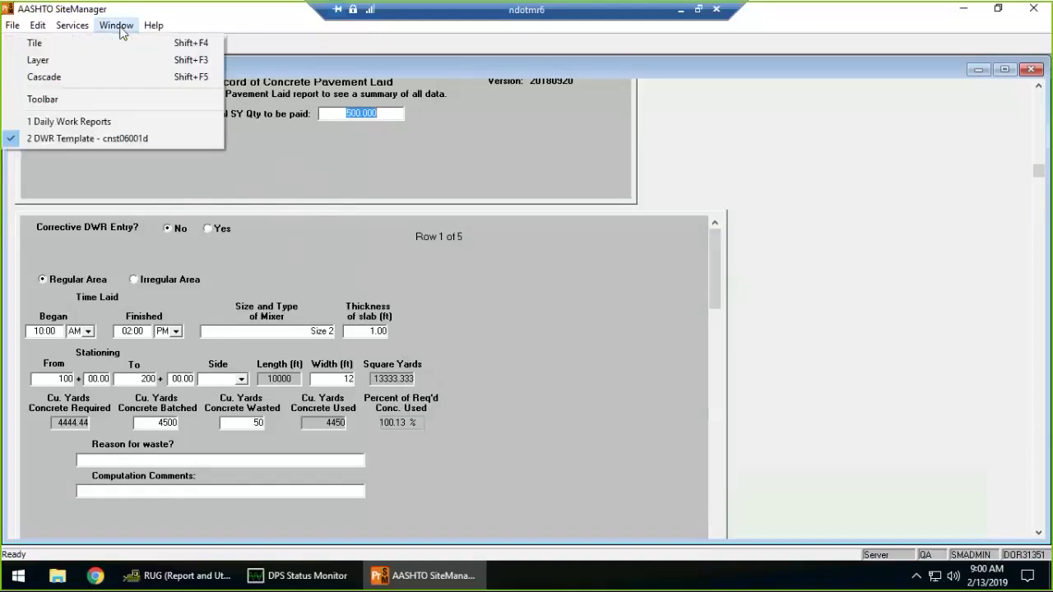
pyautogui.click(133, 123)
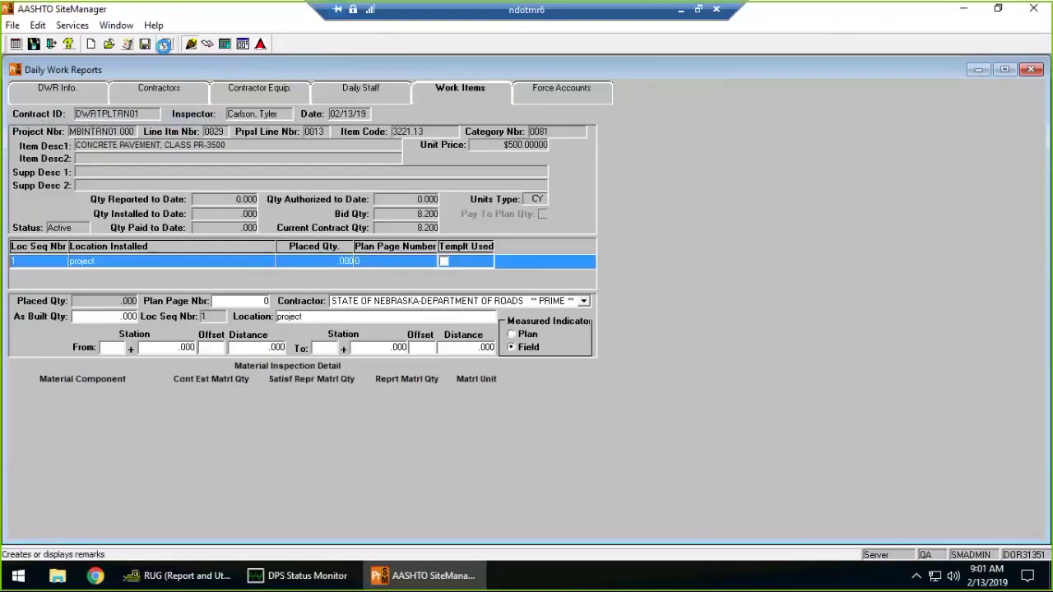
pyautogui.click(164, 46)
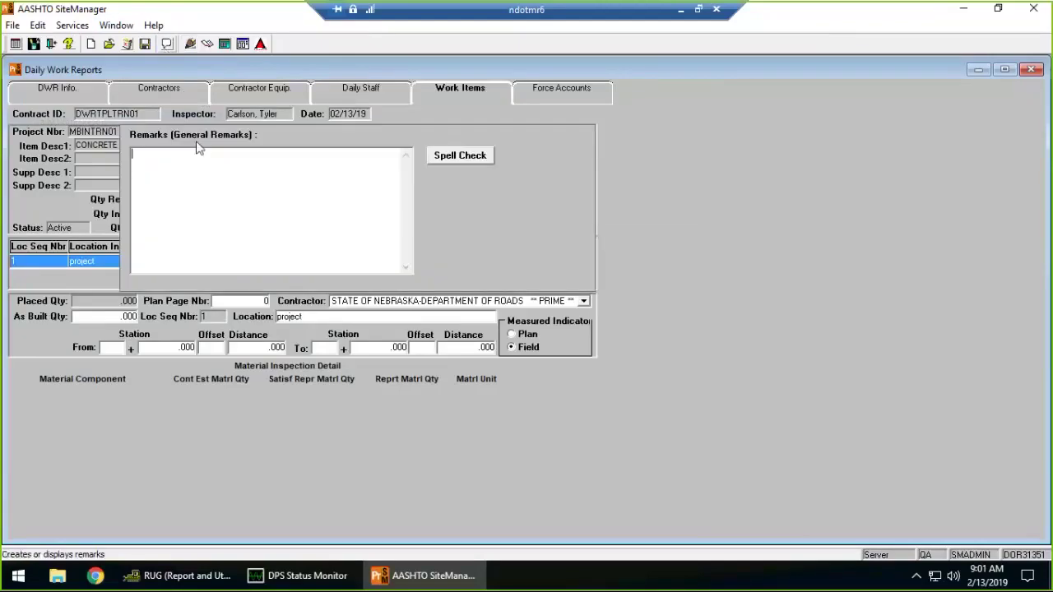
pyautogui.click(166, 46)
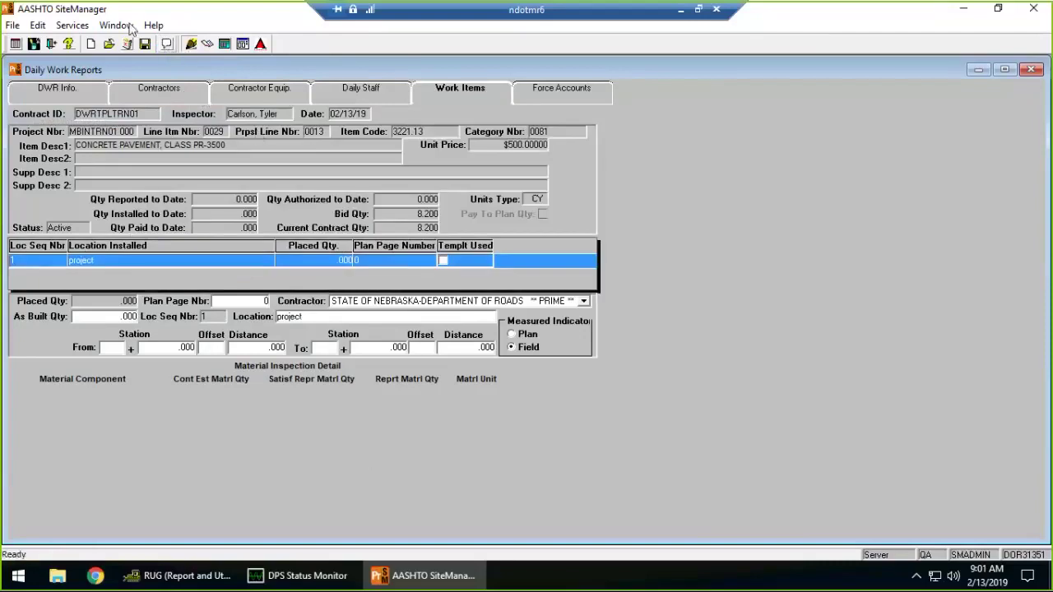
pyautogui.click(116, 25)
pyautogui.click(160, 137)
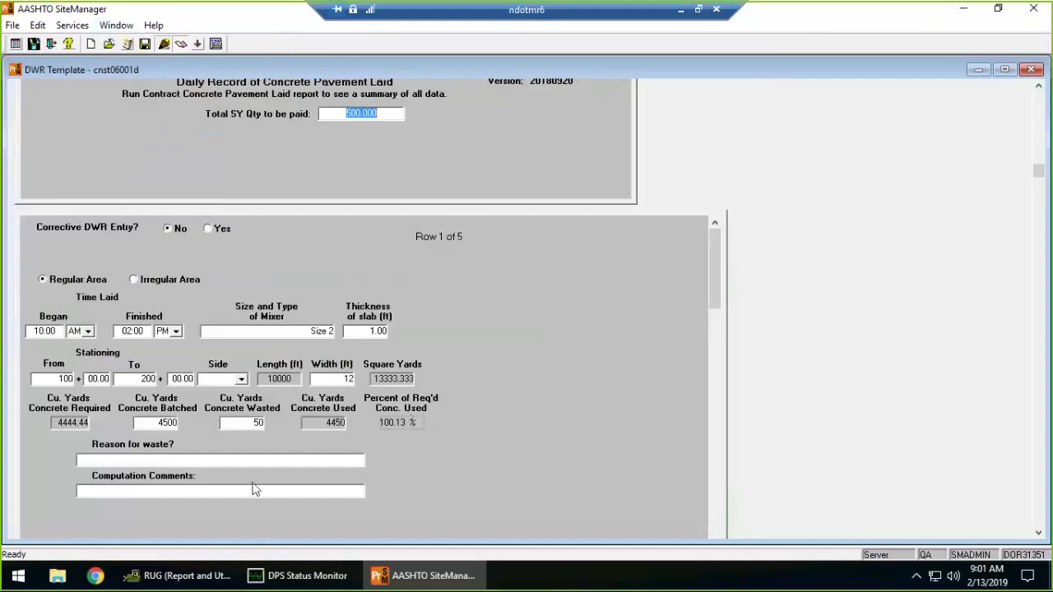
# Page forward through the template's five entry rows and back to the first row.
pyautogui.click(173, 494)
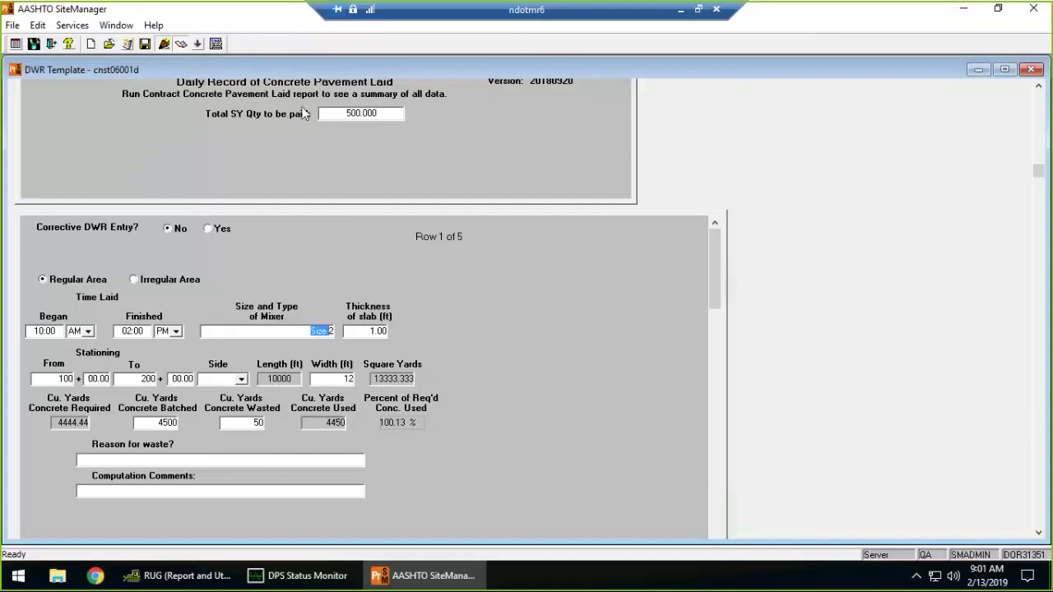
pyautogui.click(198, 44)
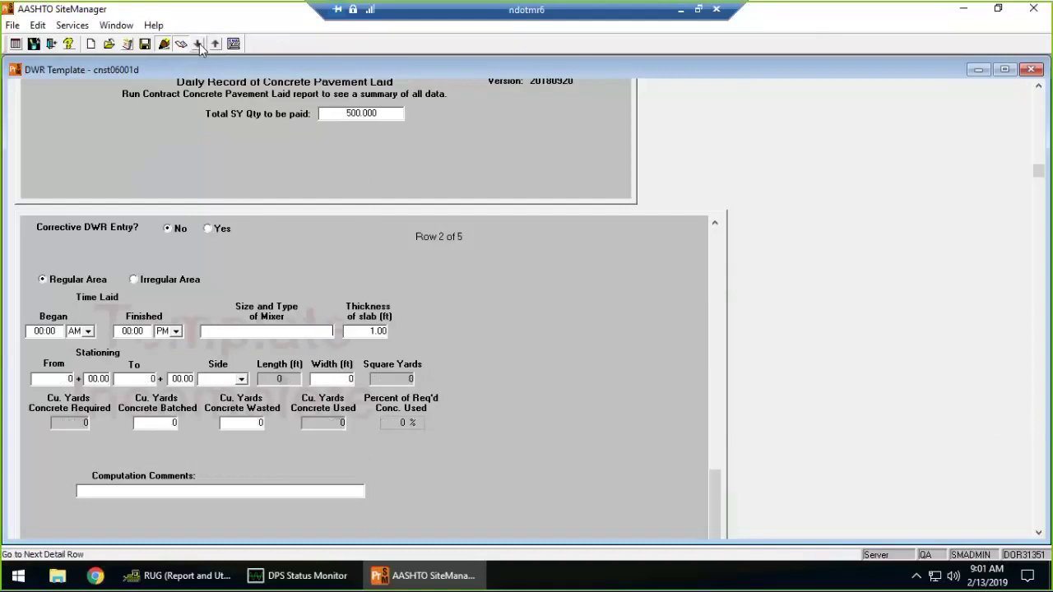
pyautogui.click(198, 44)
pyautogui.click(198, 43)
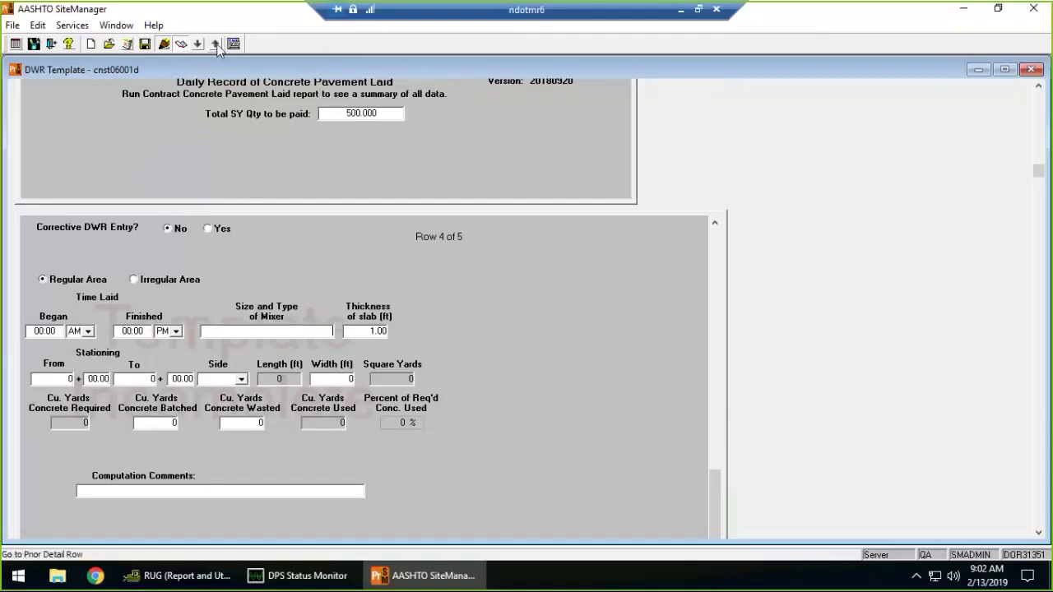
pyautogui.click(216, 43)
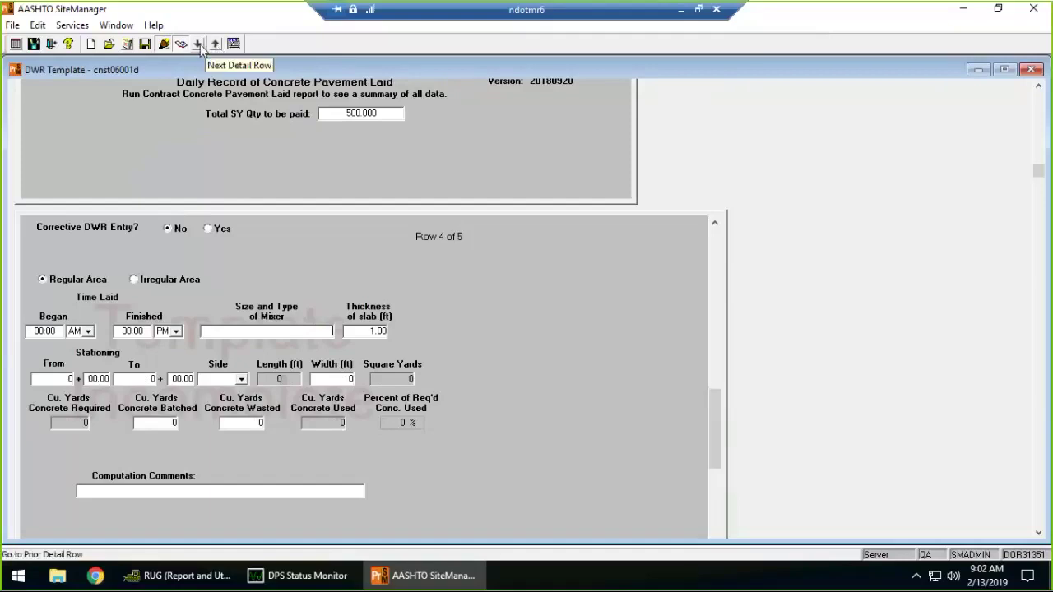
pyautogui.click(199, 46)
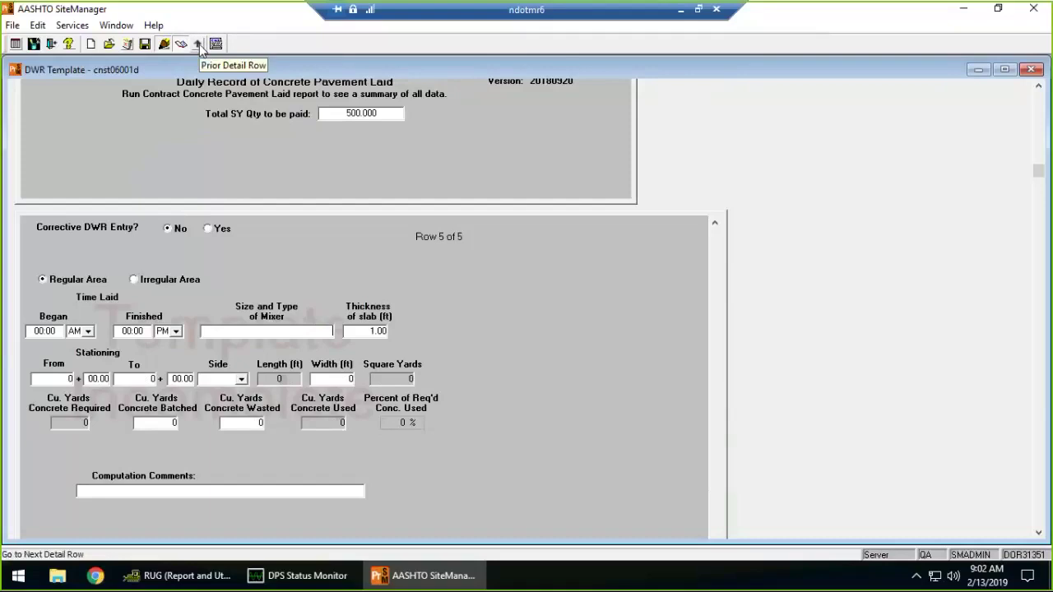
pyautogui.click(198, 45)
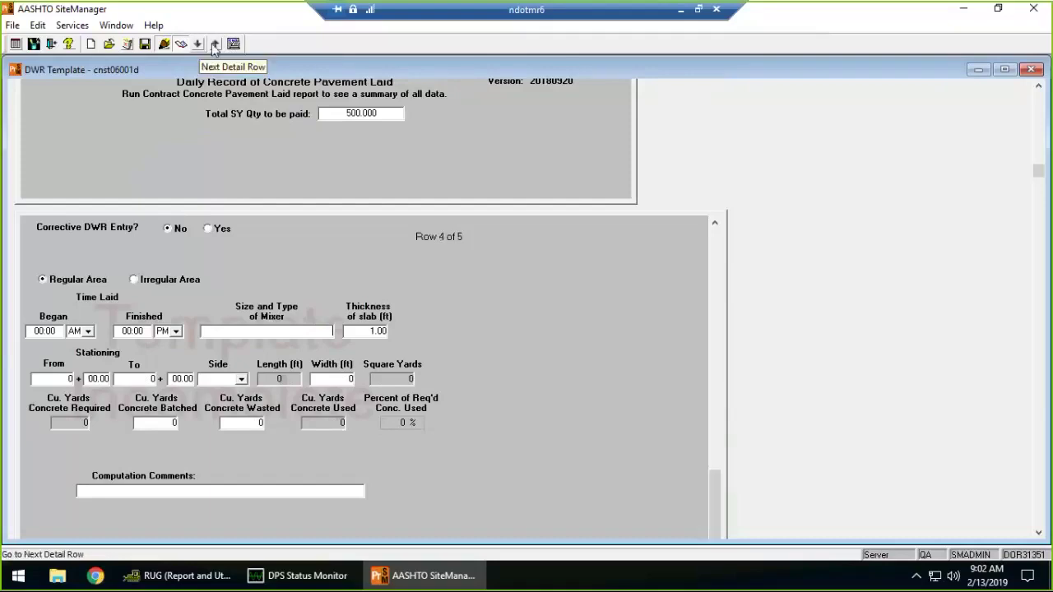
pyautogui.click(215, 44)
pyautogui.click(215, 45)
pyautogui.click(215, 45)
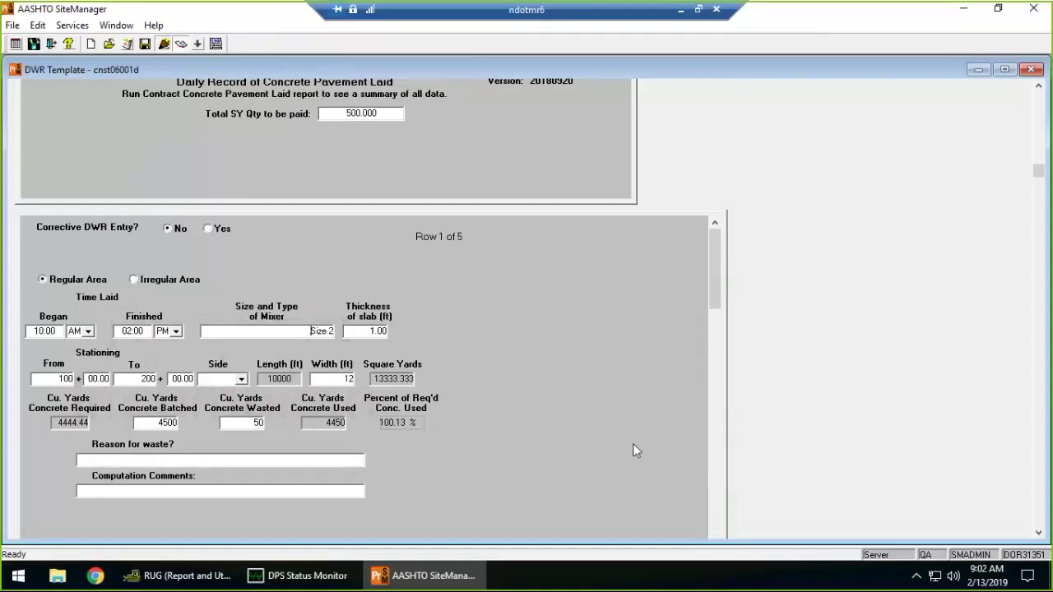
# Copy the mixer size and type "Size 2" from row 1 into row 2.
pyautogui.doubleClick(319, 332)
pyautogui.click(197, 44)
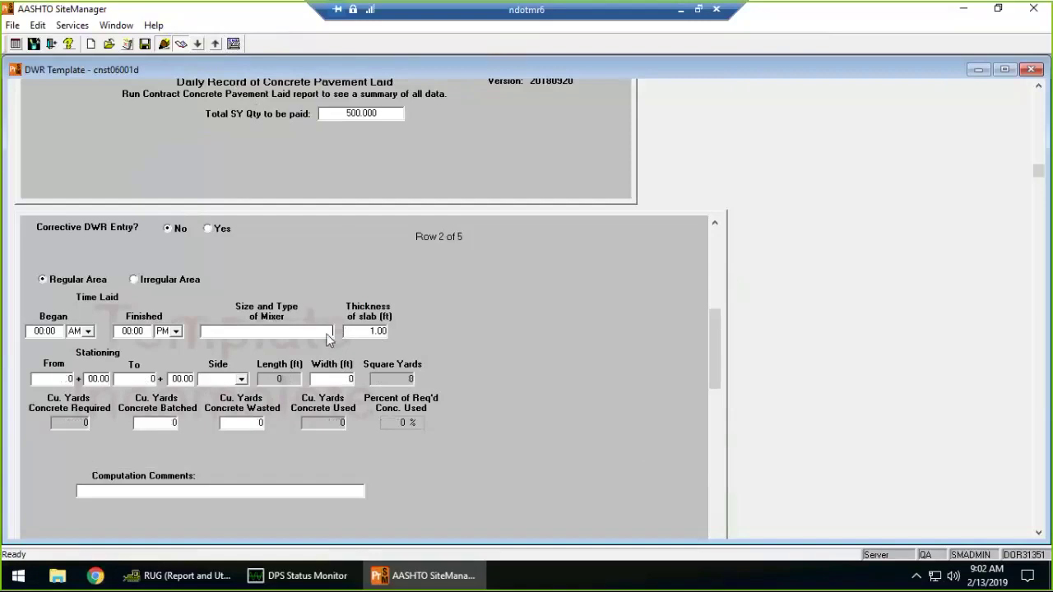
pyautogui.click(215, 43)
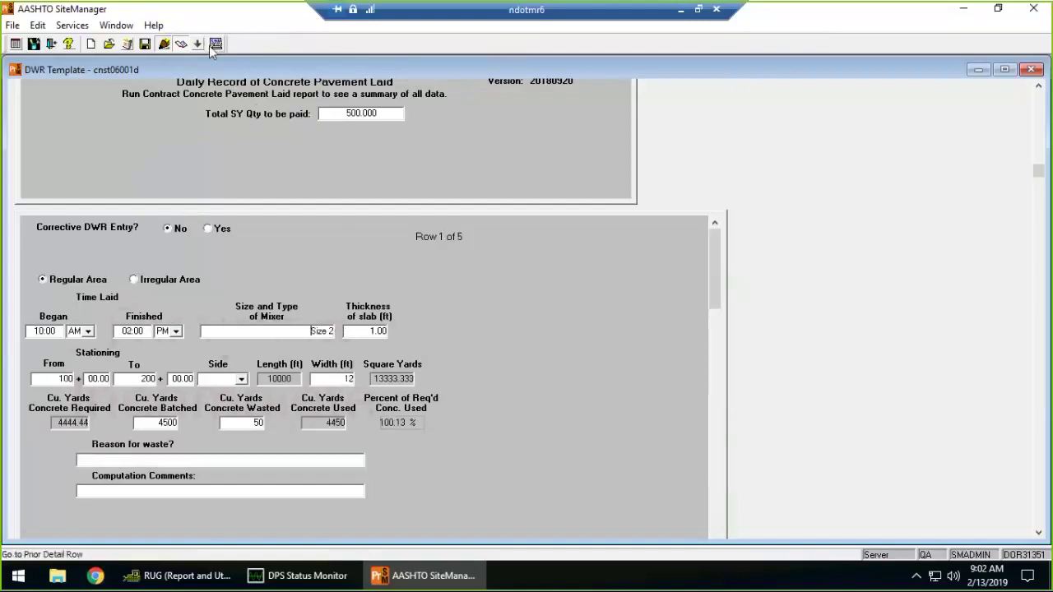
pyautogui.moveTo(310, 331); pyautogui.dragTo(334, 333)
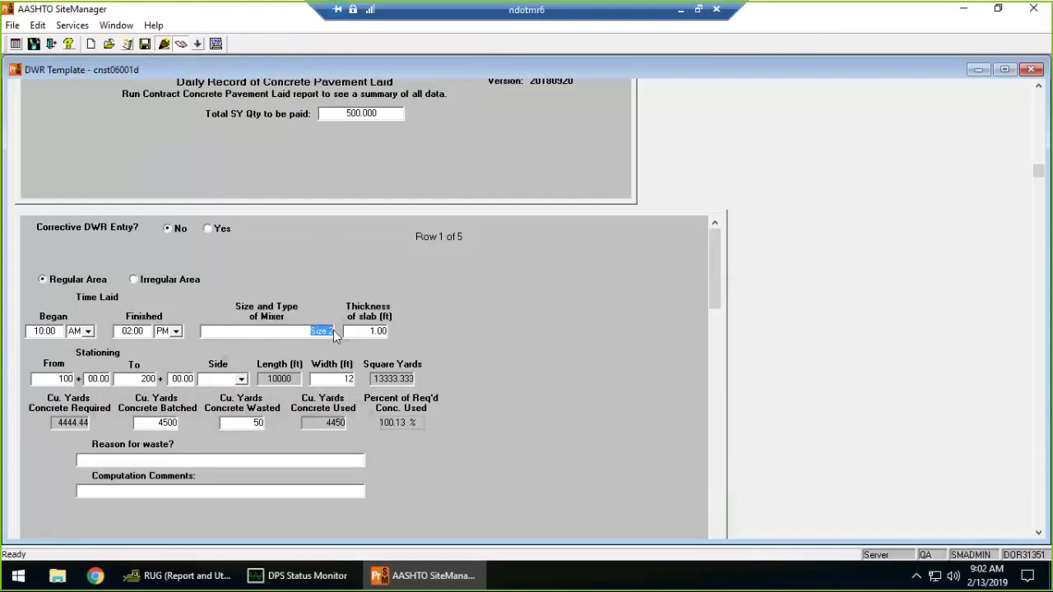
pyautogui.rightClick(322, 332)
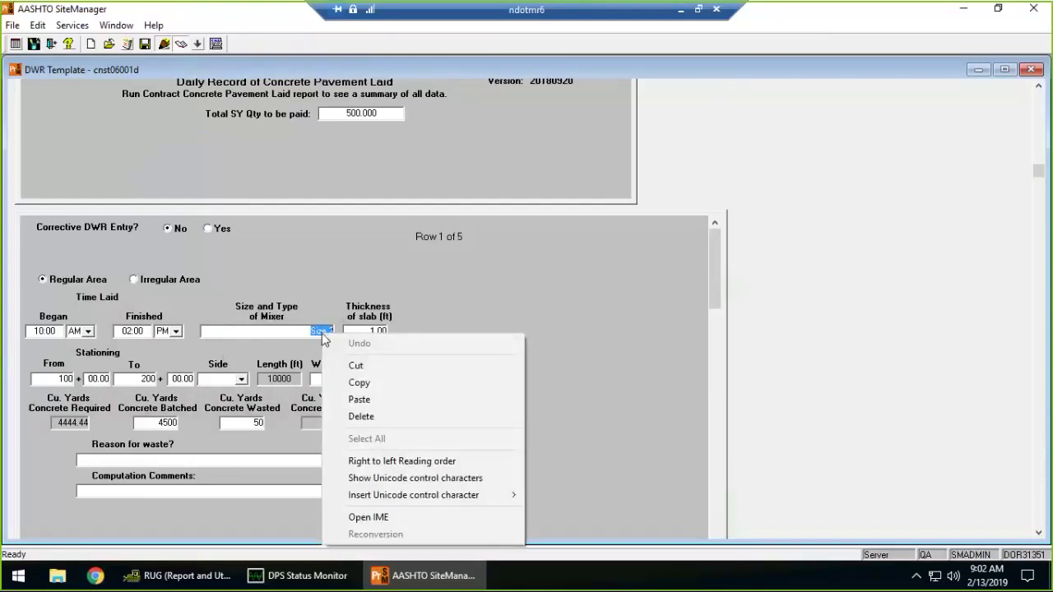
pyautogui.click(351, 383)
pyautogui.click(197, 44)
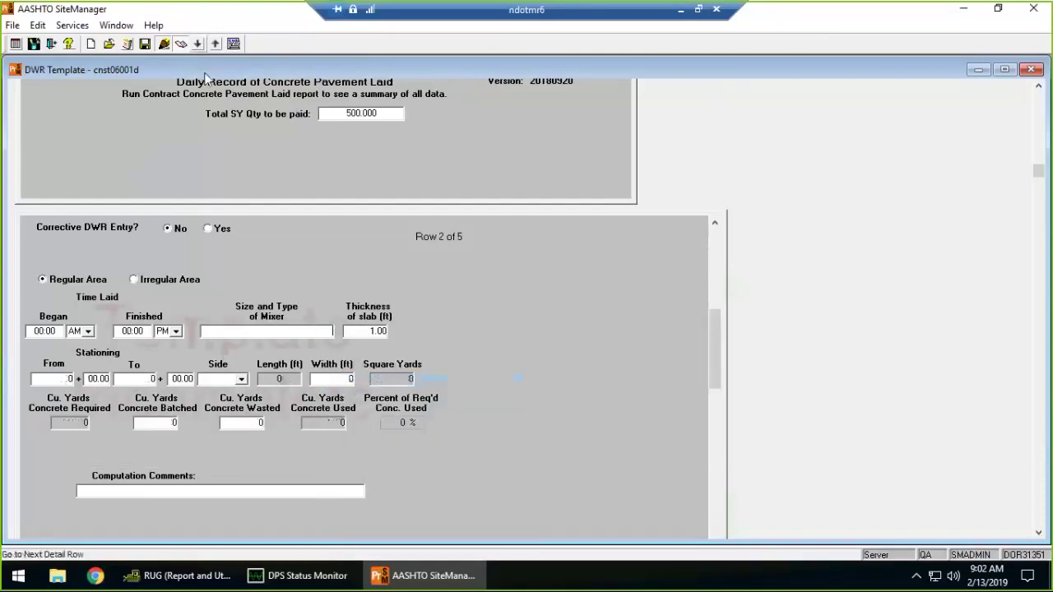
pyautogui.rightClick(309, 335)
pyautogui.click(353, 397)
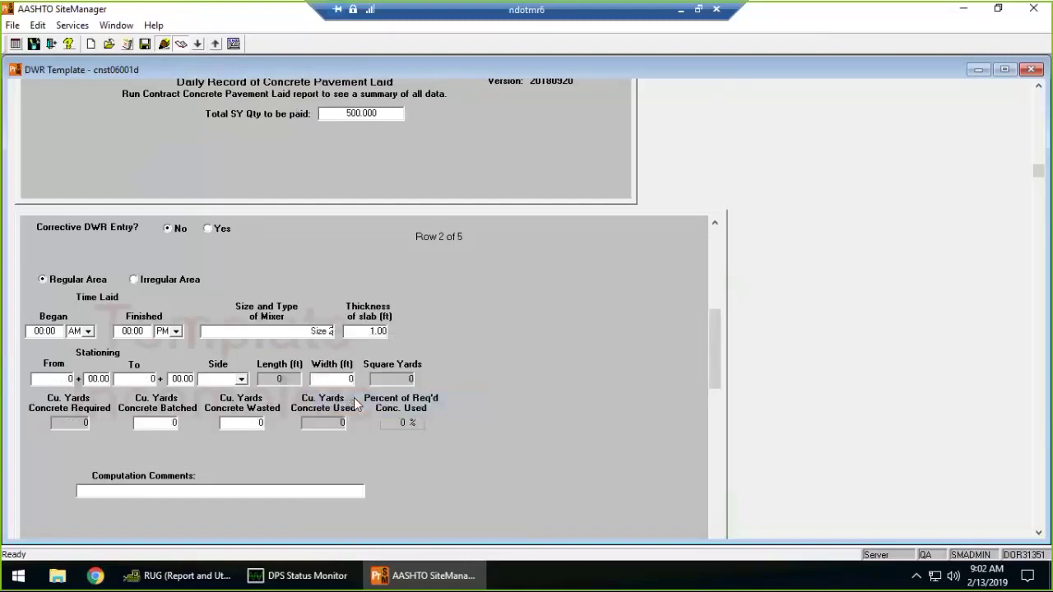
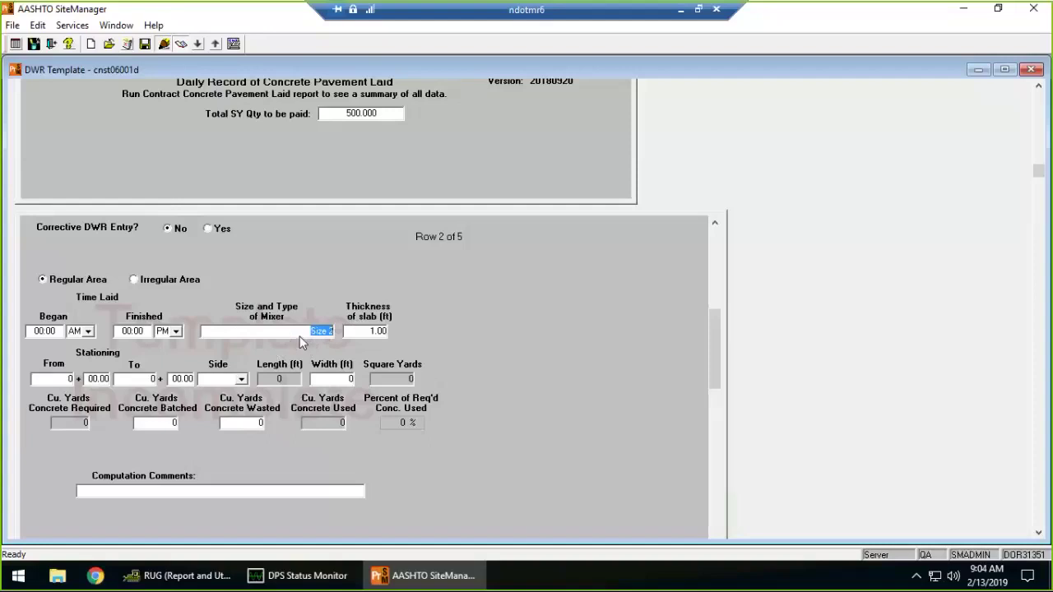
# Clear the mixer size and type in row 1 and check the same field in row 2.
pyautogui.click(337, 331)
pyautogui.click(312, 332)
pyautogui.moveTo(312, 332); pyautogui.dragTo(336, 335)
pyautogui.click(214, 43)
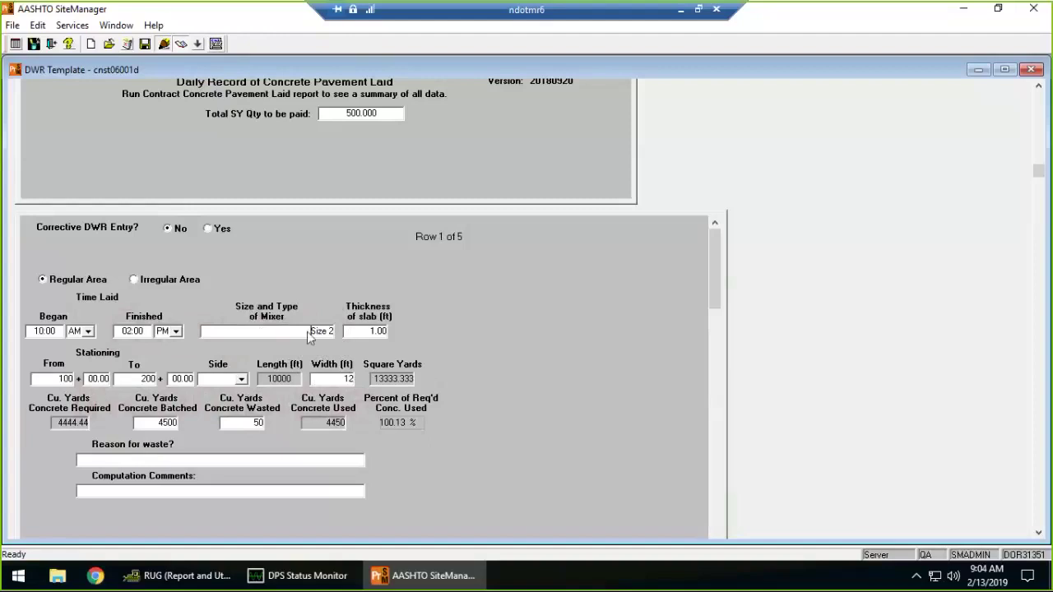
pyautogui.moveTo(311, 331); pyautogui.dragTo(350, 334)
pyautogui.press('Delete')
pyautogui.press('Tab')
pyautogui.click(304, 333)
pyautogui.click(197, 45)
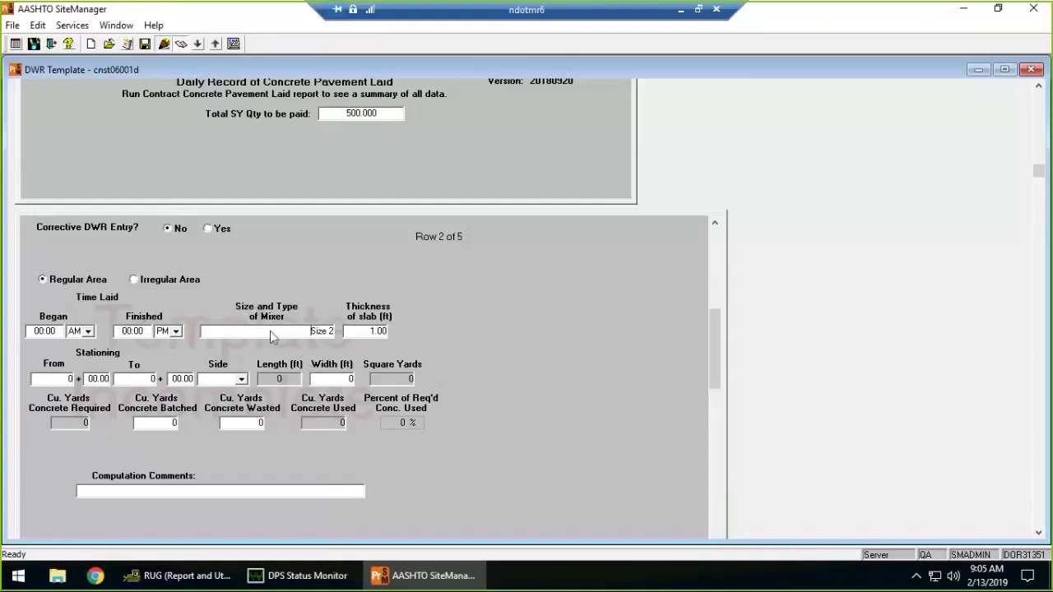
# Return to row 1 and examine its computation comments and reason for waste fields.
pyautogui.click(214, 45)
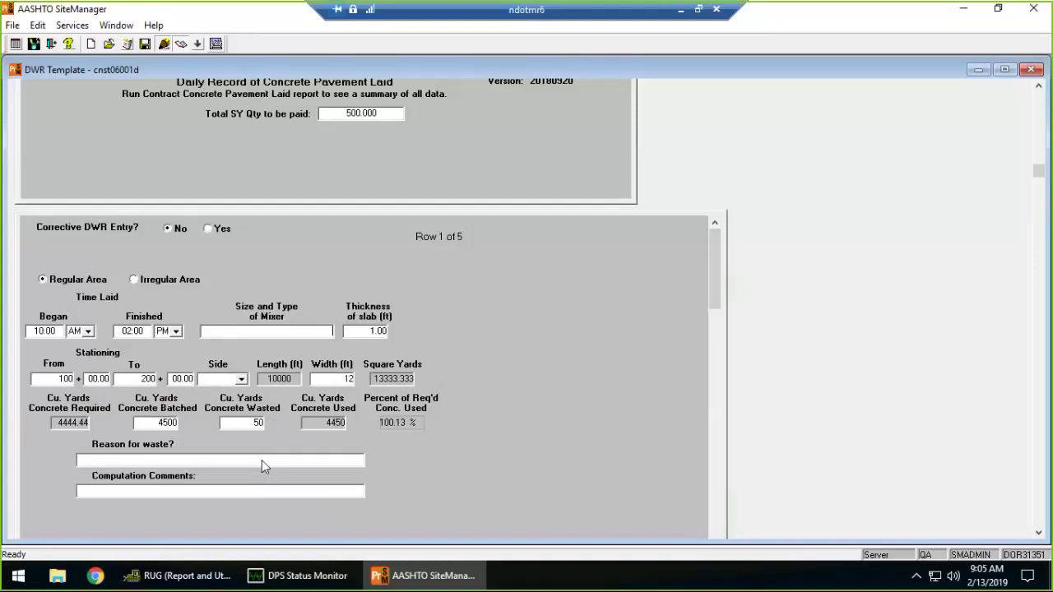
pyautogui.click(241, 493)
pyautogui.click(260, 460)
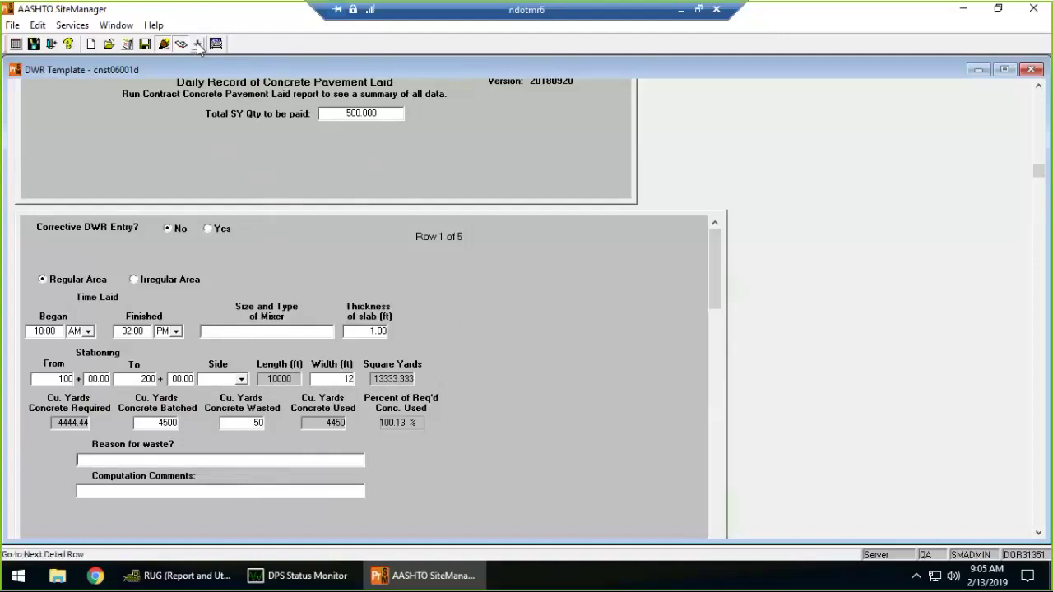
# Mark row 2 as a corrective DWR entry and choose Add Missing Entry as the entry being corrected.
pyautogui.moveTo(714, 293); pyautogui.dragTo(710, 402)
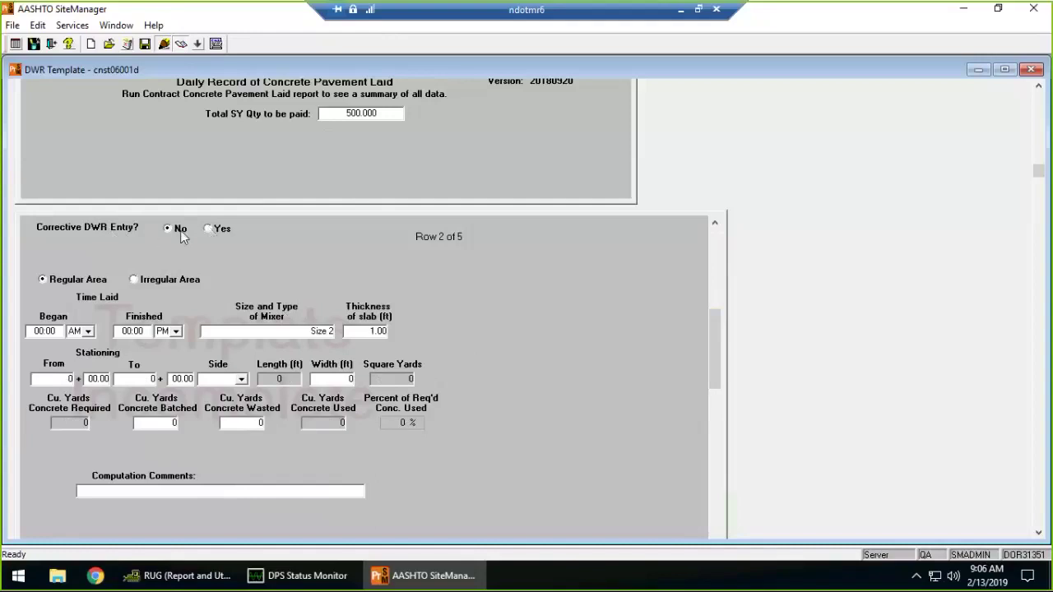
pyautogui.click(210, 233)
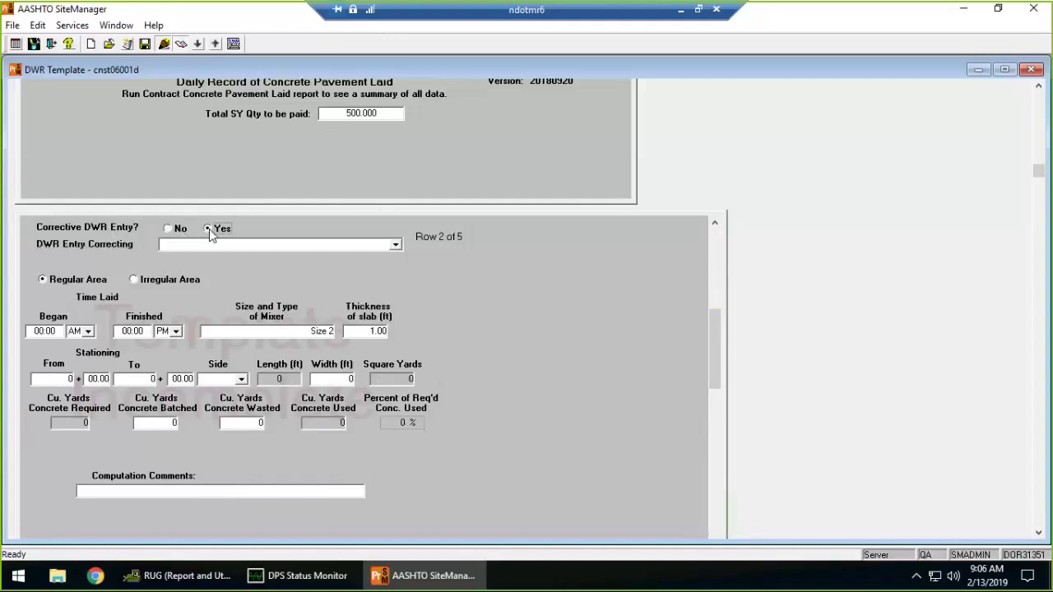
pyautogui.click(168, 247)
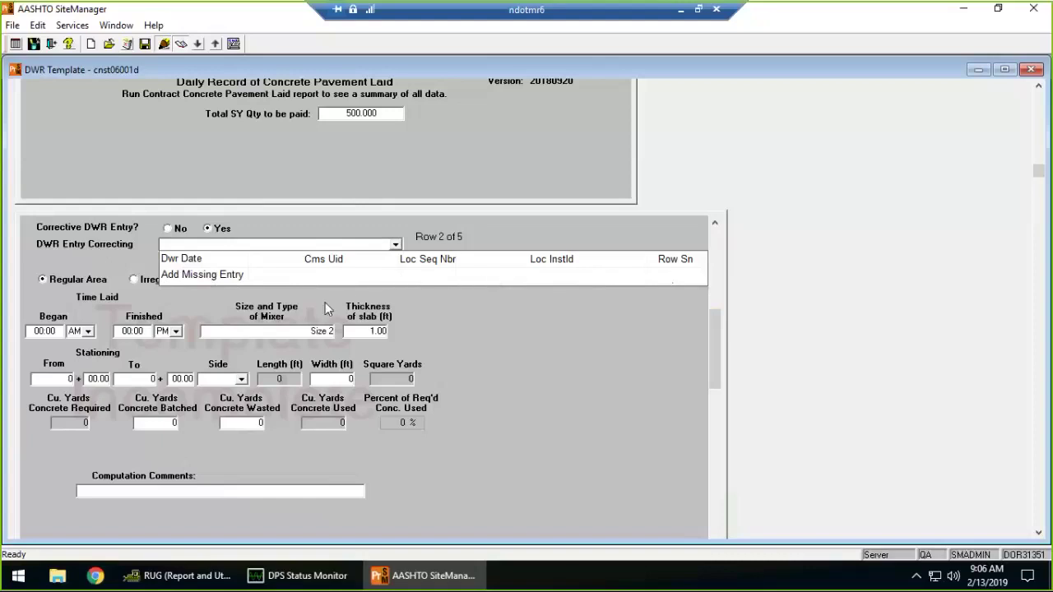
pyautogui.click(319, 275)
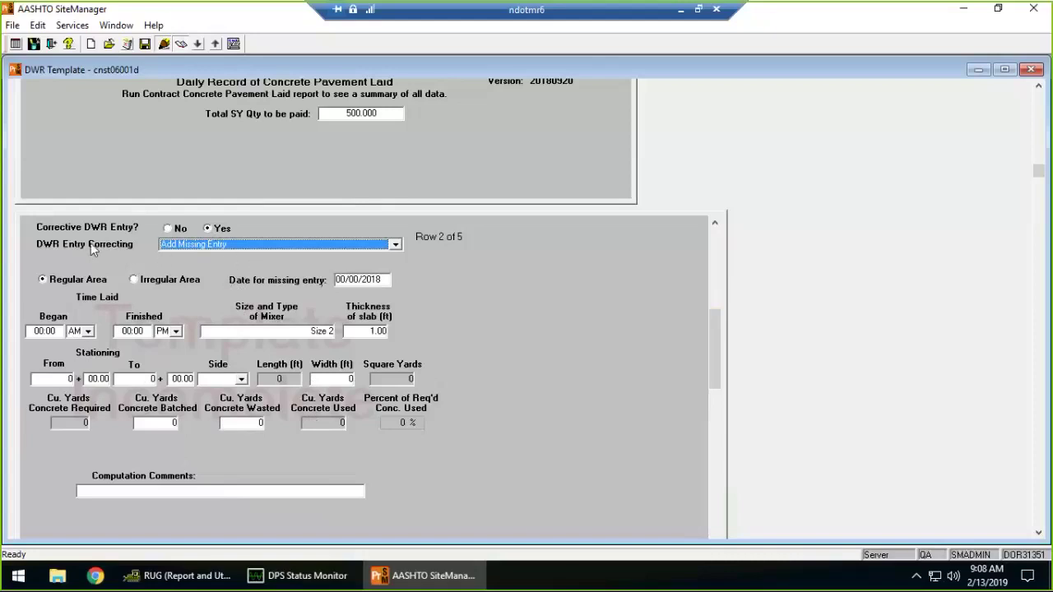
# Review the entries available for correction, keep Add Missing Entry selected, and examine the date field for the missing entry.
pyautogui.click(210, 245)
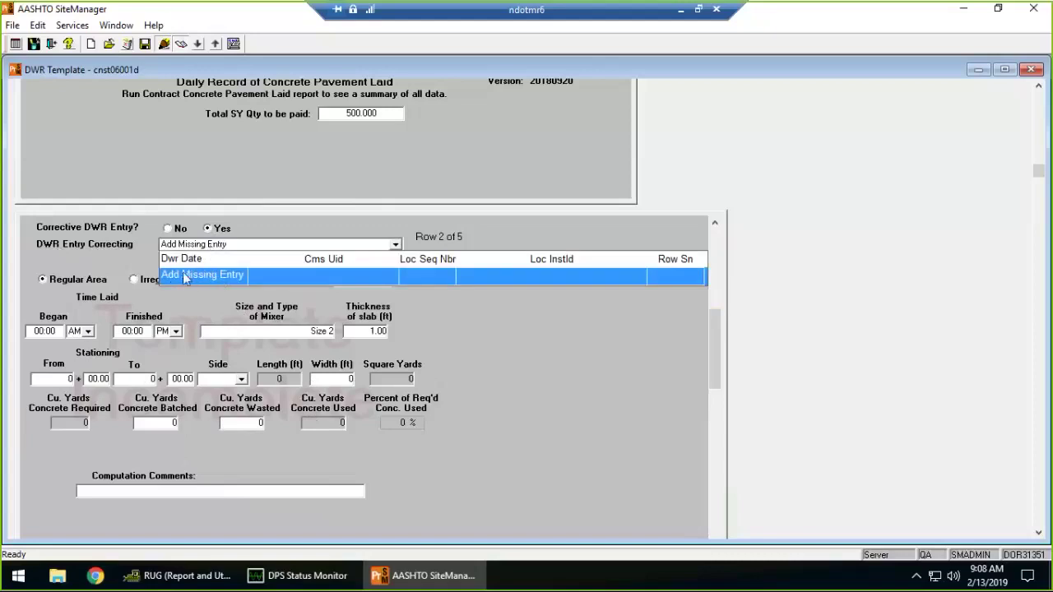
pyautogui.click(184, 274)
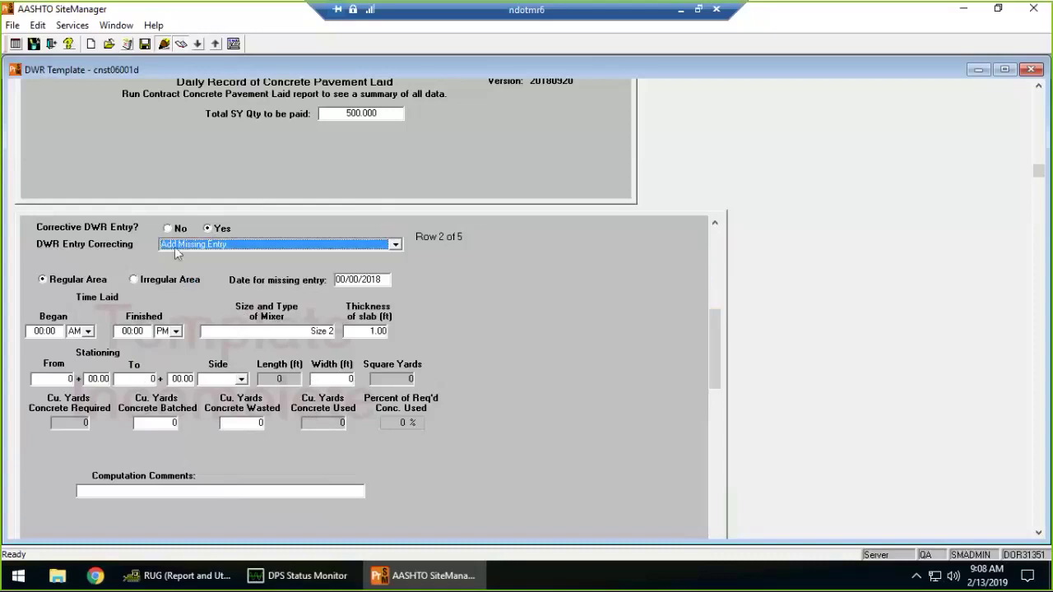
pyautogui.click(340, 282)
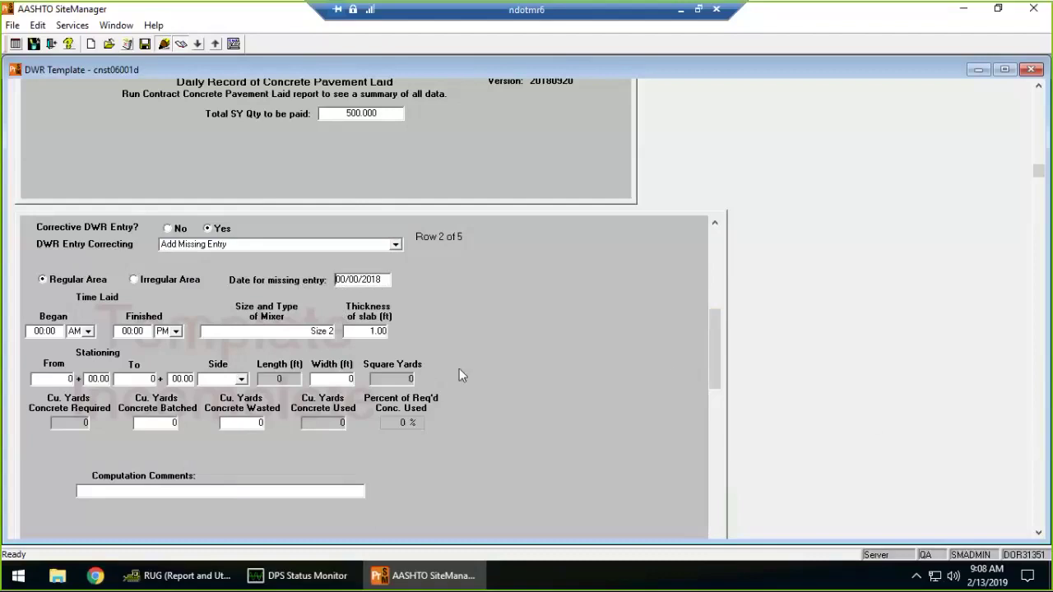
pyautogui.click(218, 245)
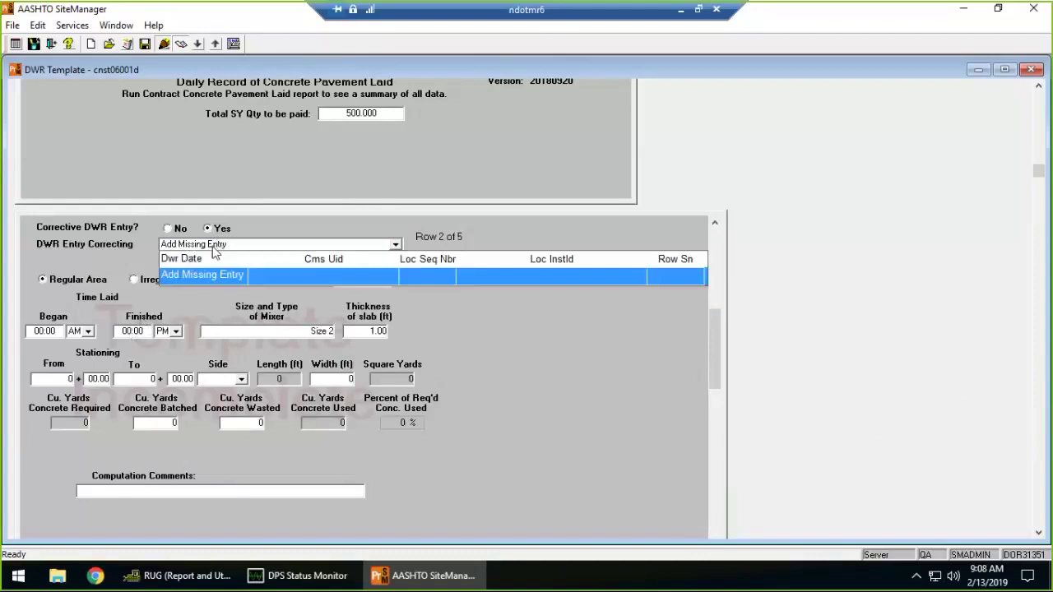
pyautogui.click(166, 278)
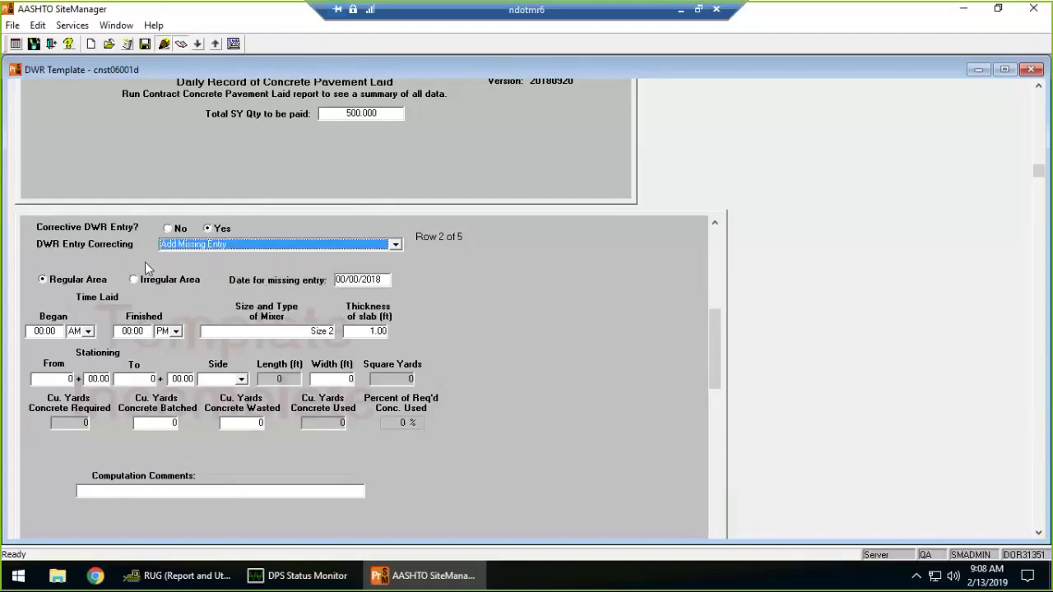
# Mark row 2 as not corrective, switch its area type to Irregular Area, and check the square yards field.
pyautogui.click(91, 280)
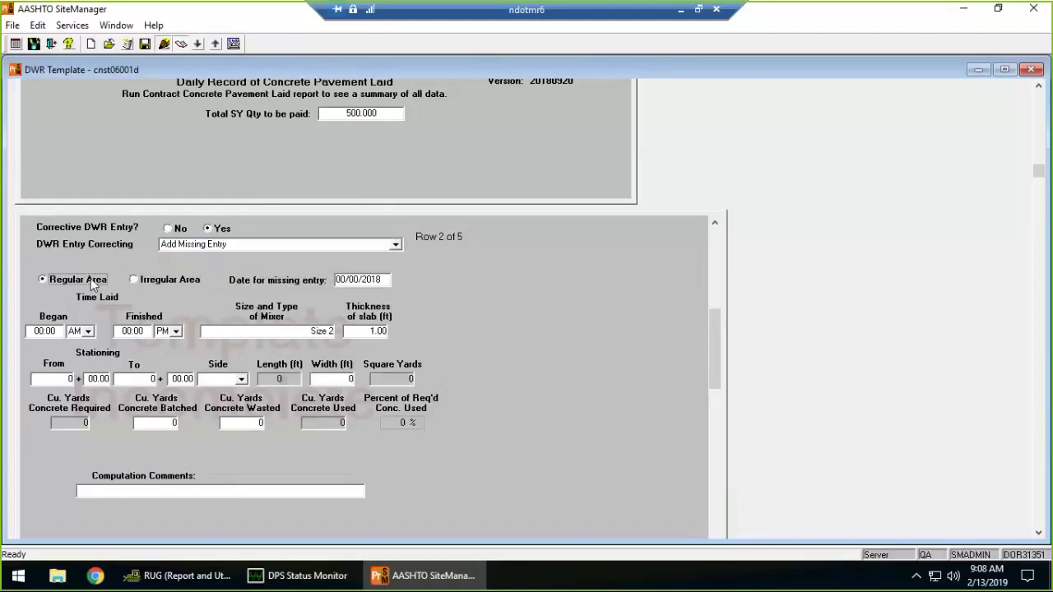
pyautogui.click(168, 229)
pyautogui.click(156, 281)
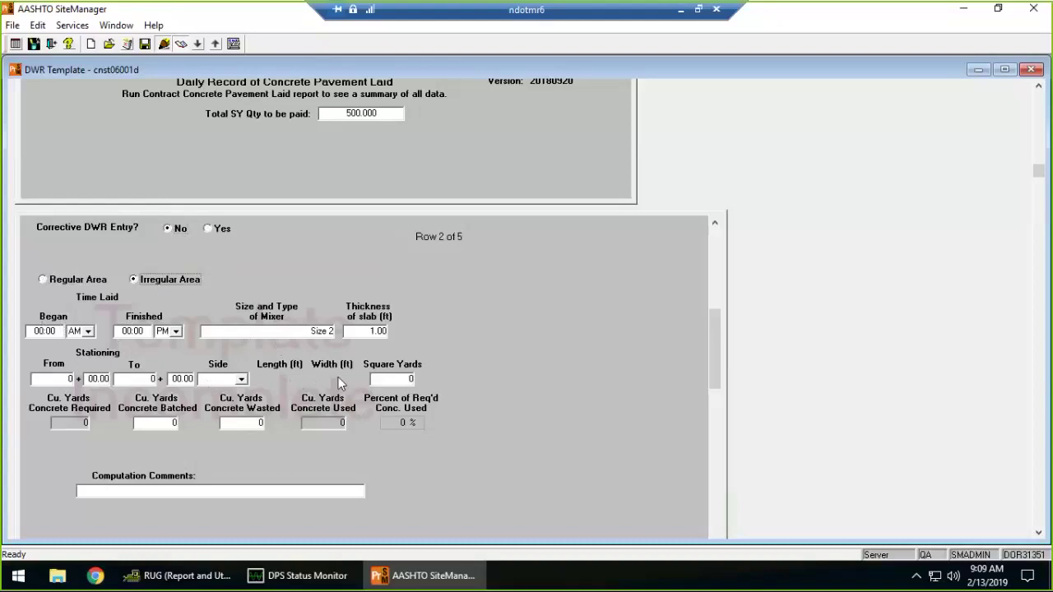
pyautogui.click(391, 382)
# Mark row 2 as corrective, choose Add Missing Entry, and reset the corrective setting to Yes with no entry selected for correction.
pyautogui.click(208, 229)
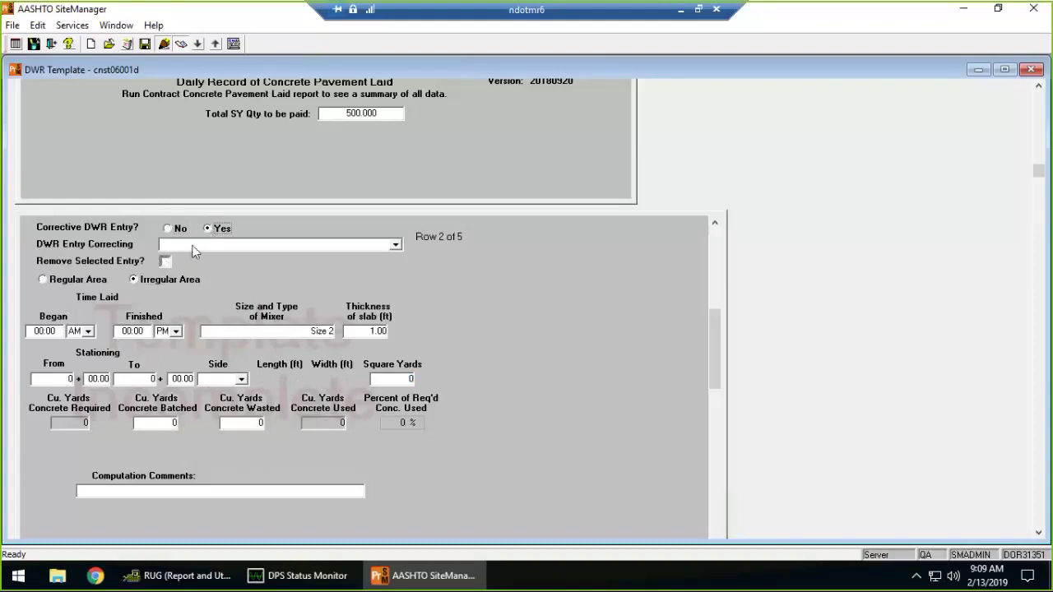
pyautogui.click(180, 246)
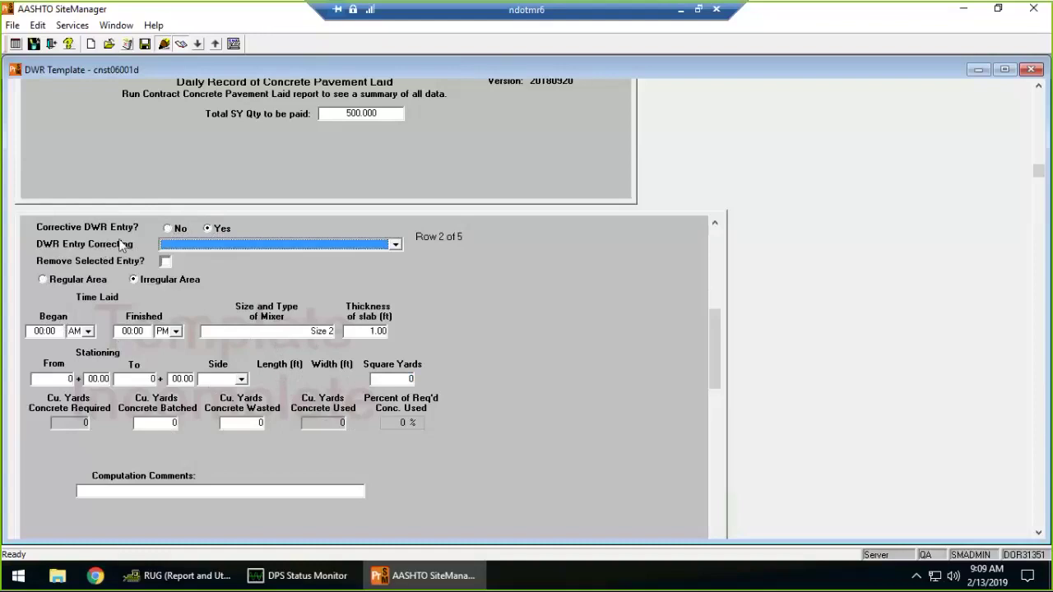
pyautogui.click(172, 249)
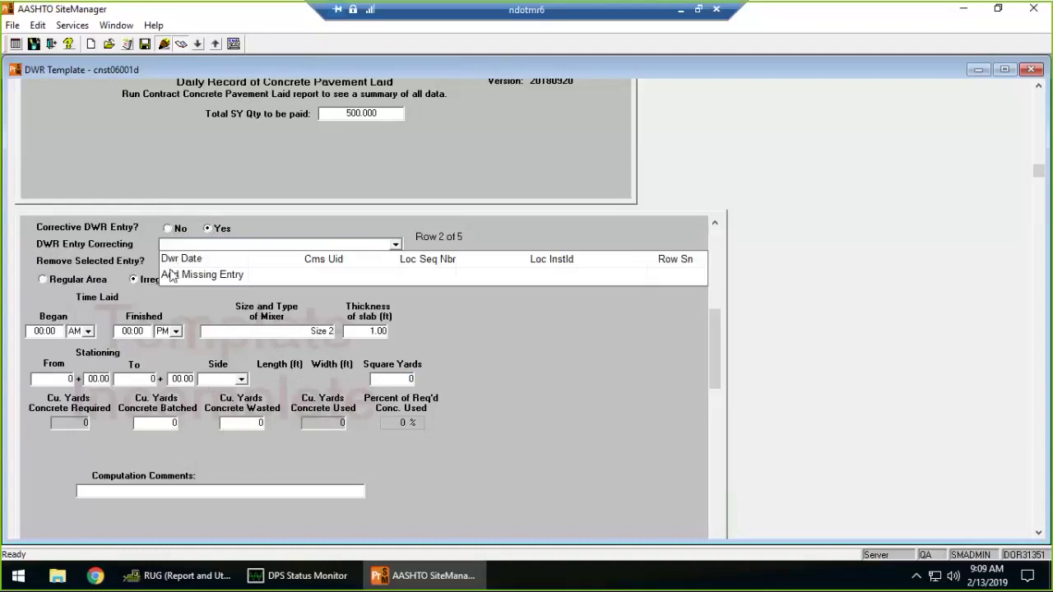
pyautogui.click(170, 274)
pyautogui.click(182, 246)
pyautogui.click(181, 255)
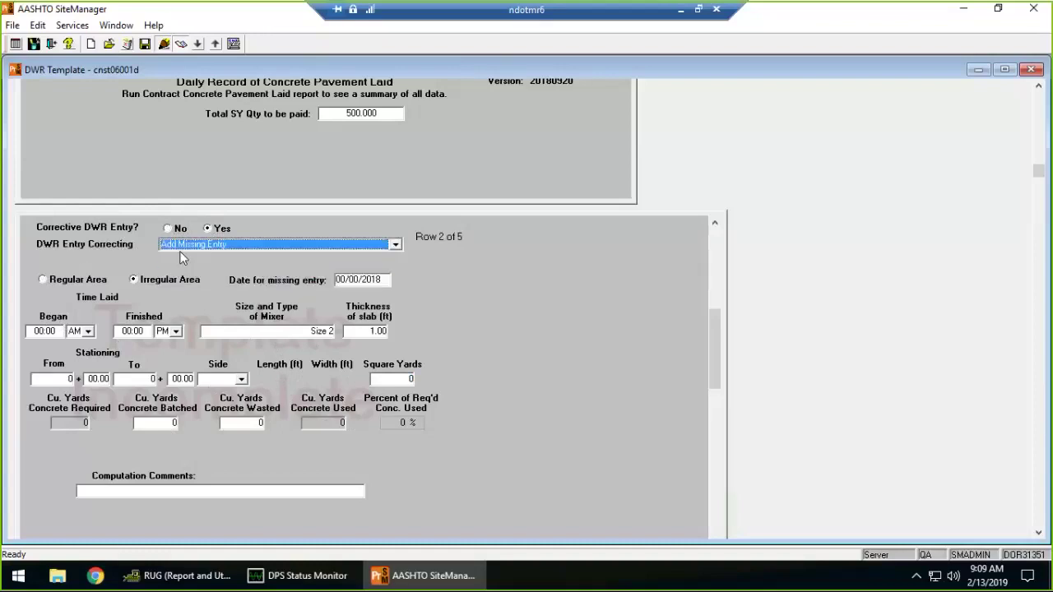
pyautogui.click(176, 251)
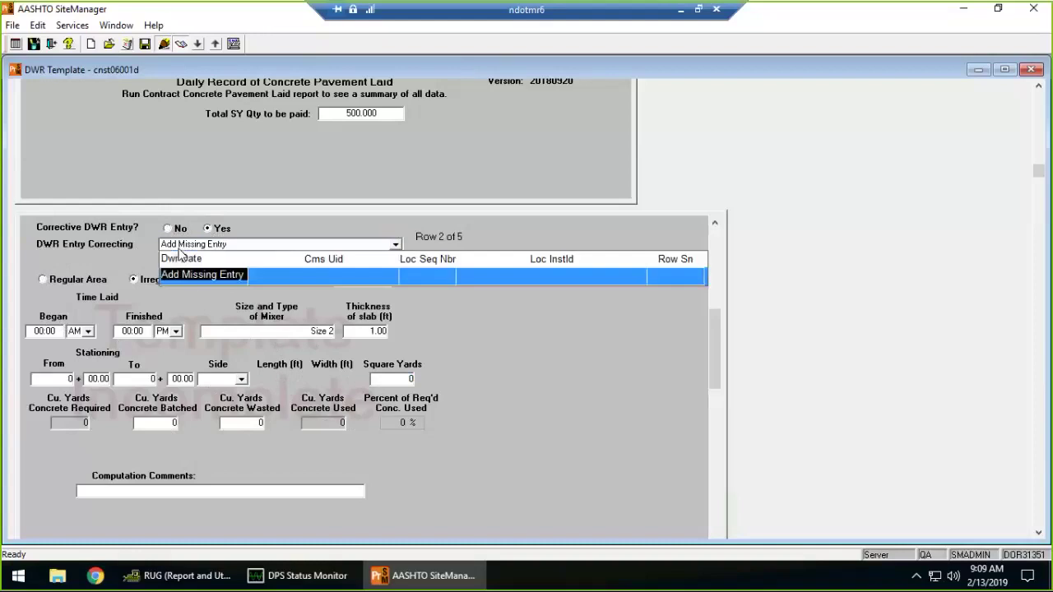
pyautogui.click(177, 274)
pyautogui.click(175, 231)
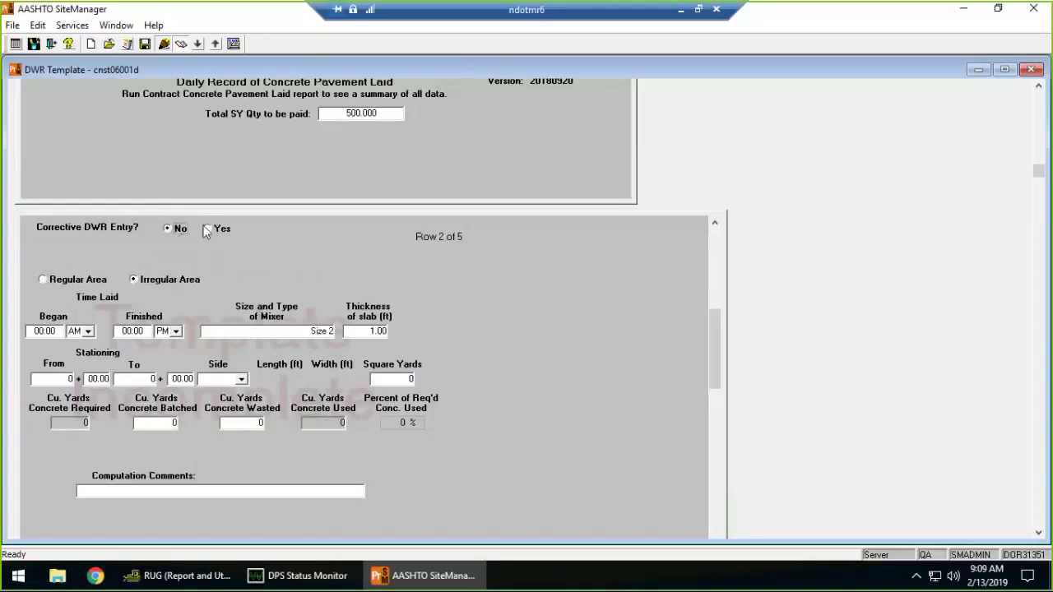
pyautogui.click(208, 228)
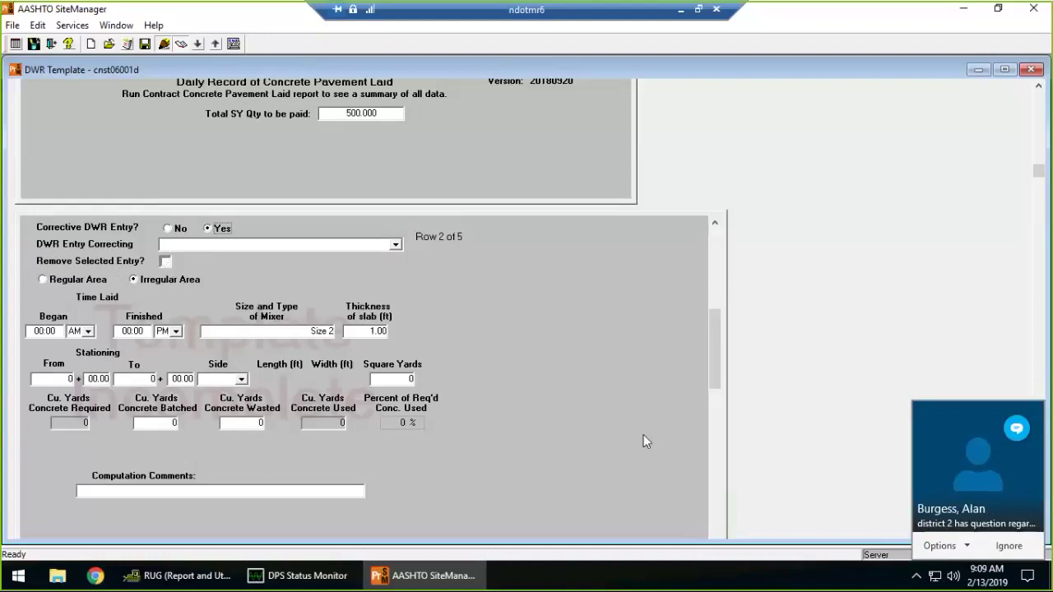
# Open the incoming chat message, read the question about mixer size and type, and return to the template.
pyautogui.click(975, 427)
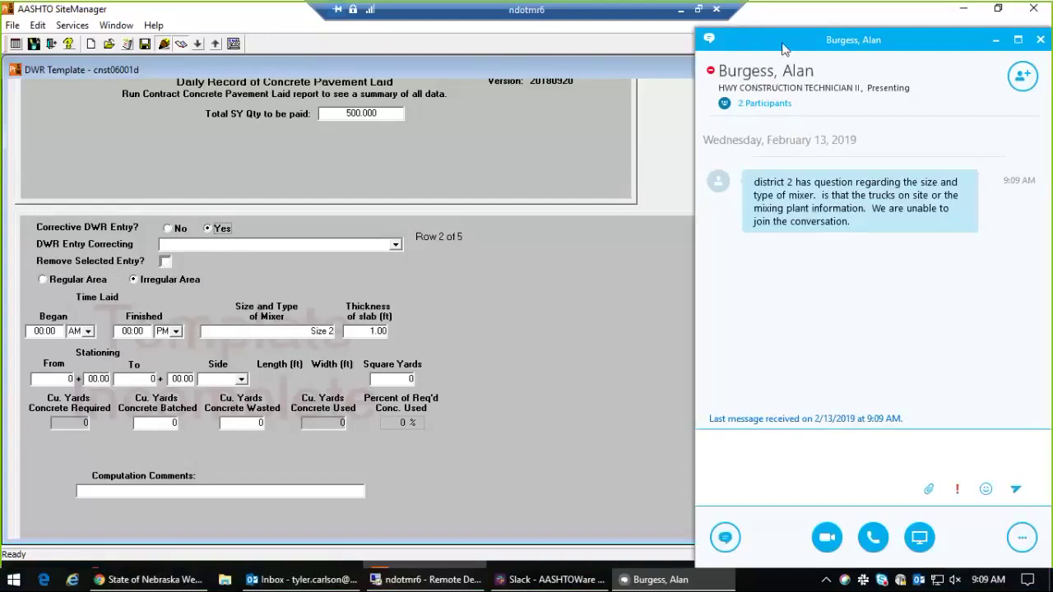
pyautogui.moveTo(783, 49); pyautogui.dragTo(787, 559)
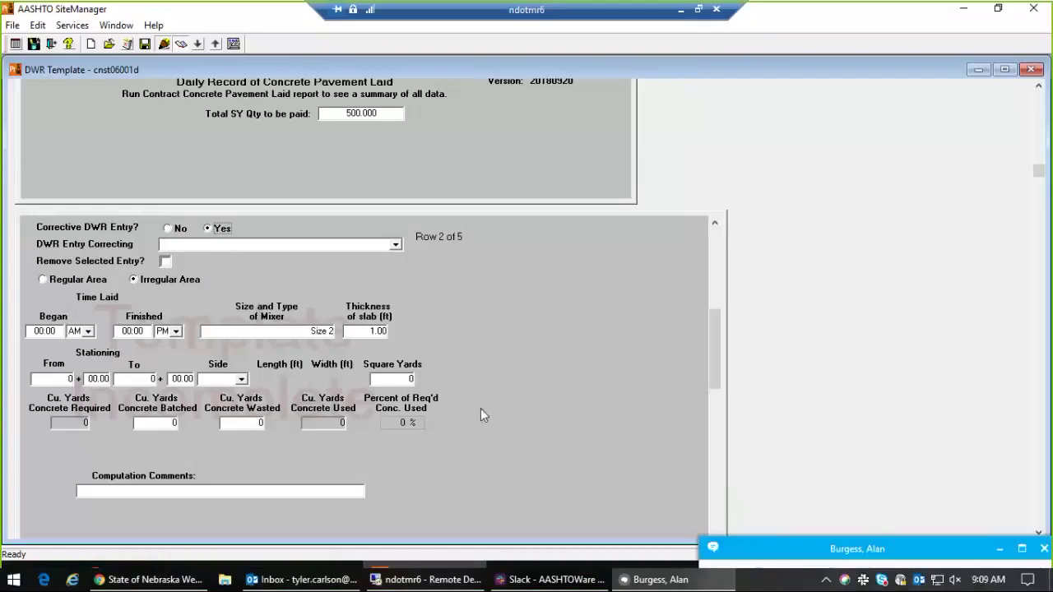
pyautogui.click(308, 297)
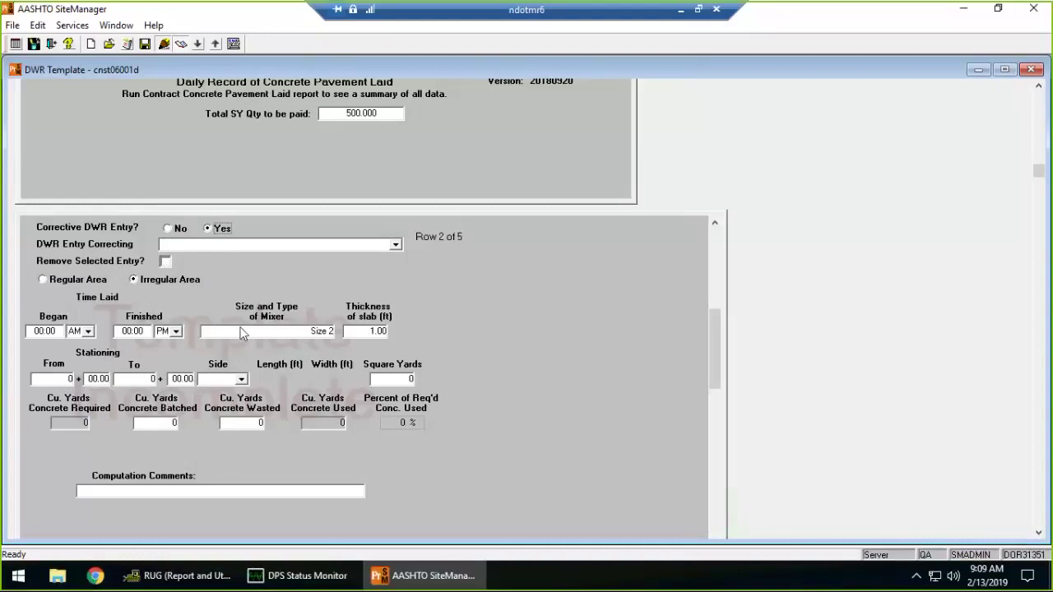
# Set row 2's corrective setting to No, keep Irregular Area selected, and set the corrective setting back to Yes.
pyautogui.click(168, 229)
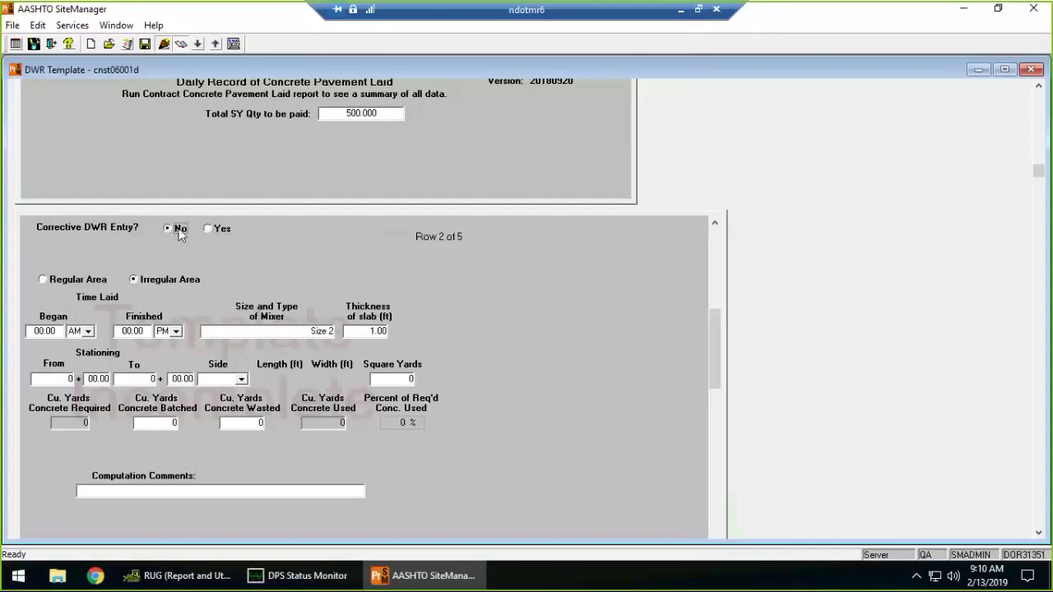
pyautogui.click(159, 279)
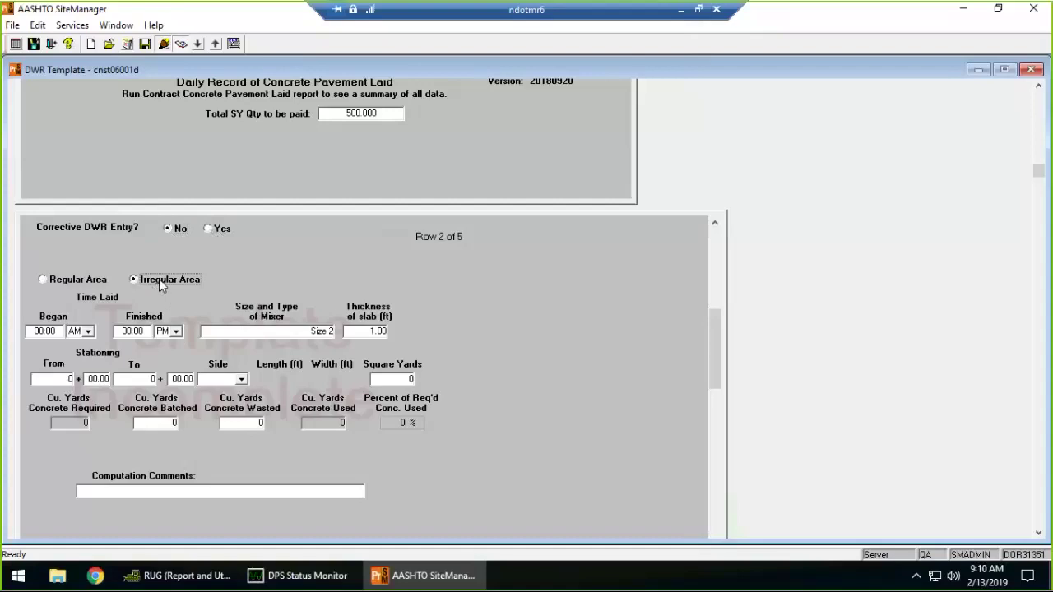
pyautogui.click(210, 229)
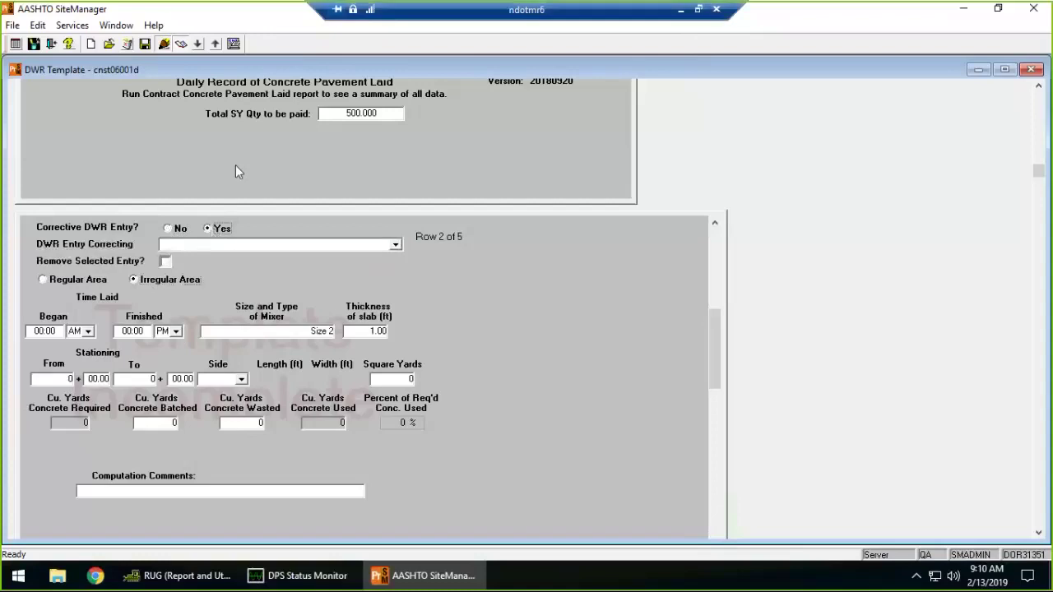
# Take the remote session out of full screen to reread the chat question, and return the session to full screen.
pyautogui.doubleClick(656, 15)
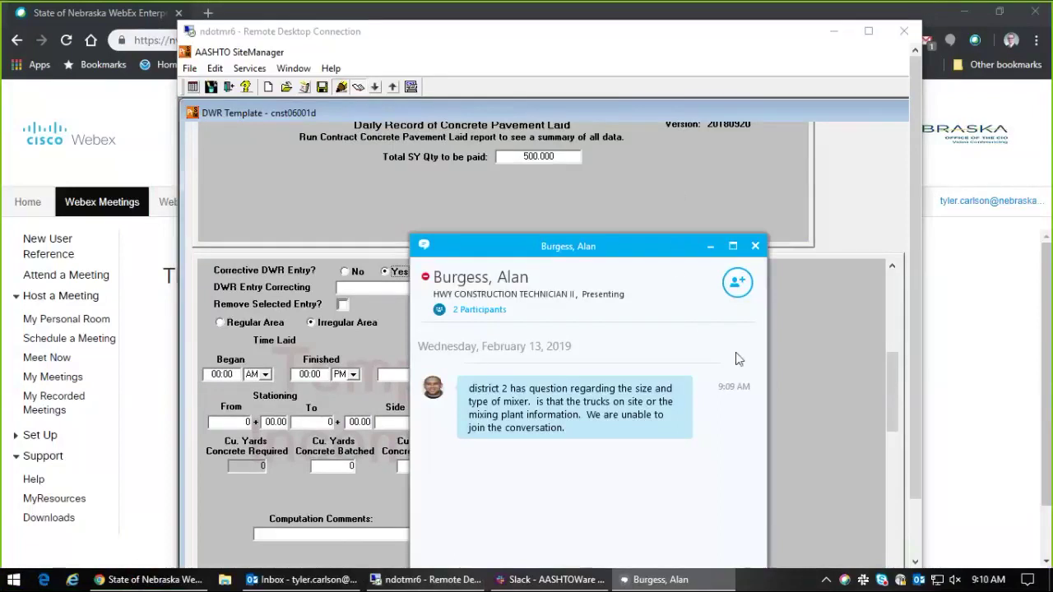
pyautogui.moveTo(642, 246); pyautogui.dragTo(687, 355)
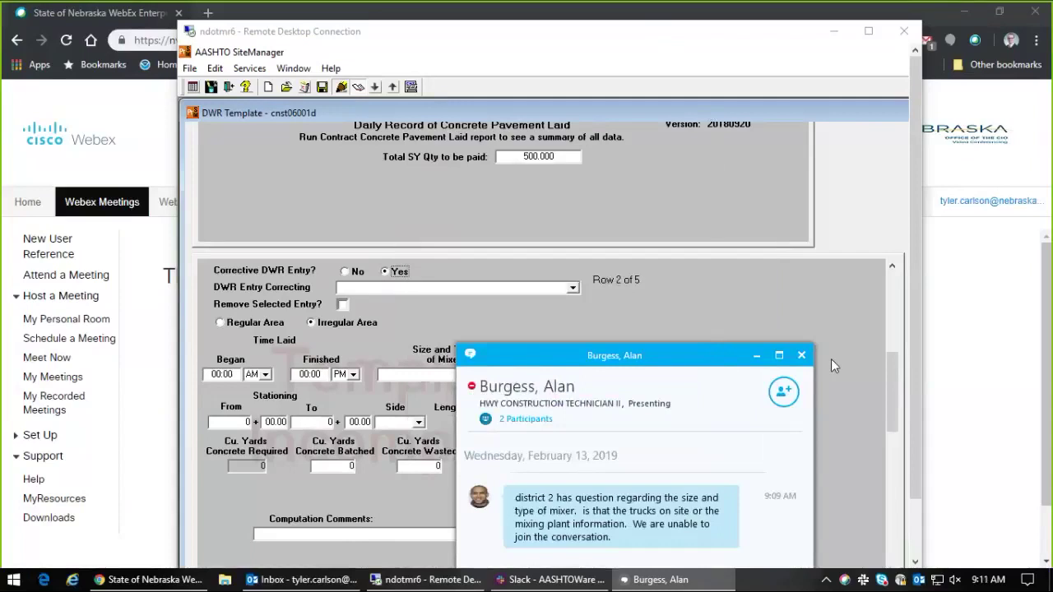
pyautogui.click(740, 43)
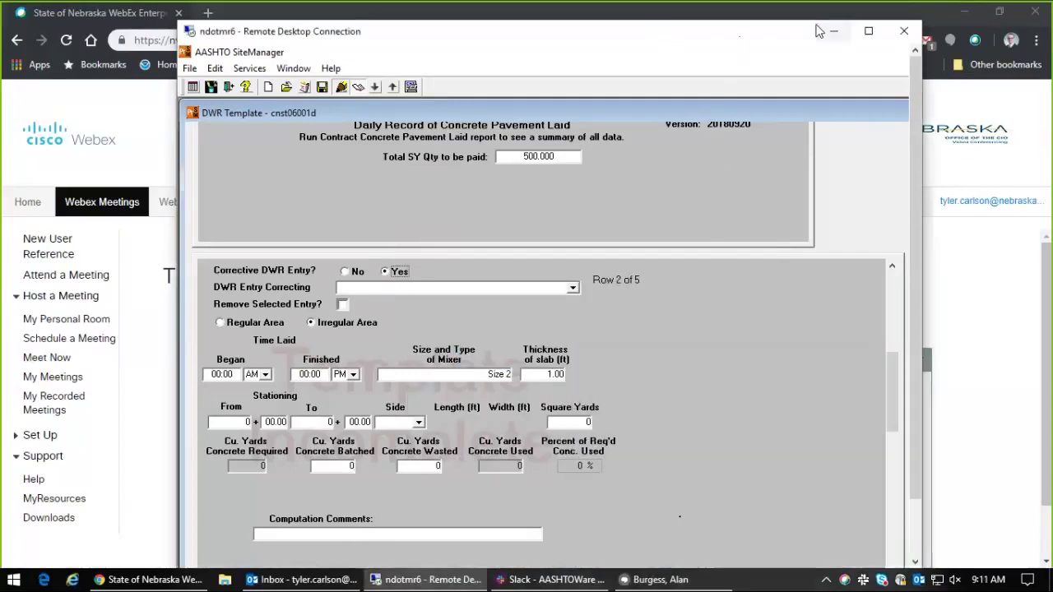
pyautogui.doubleClick(729, 33)
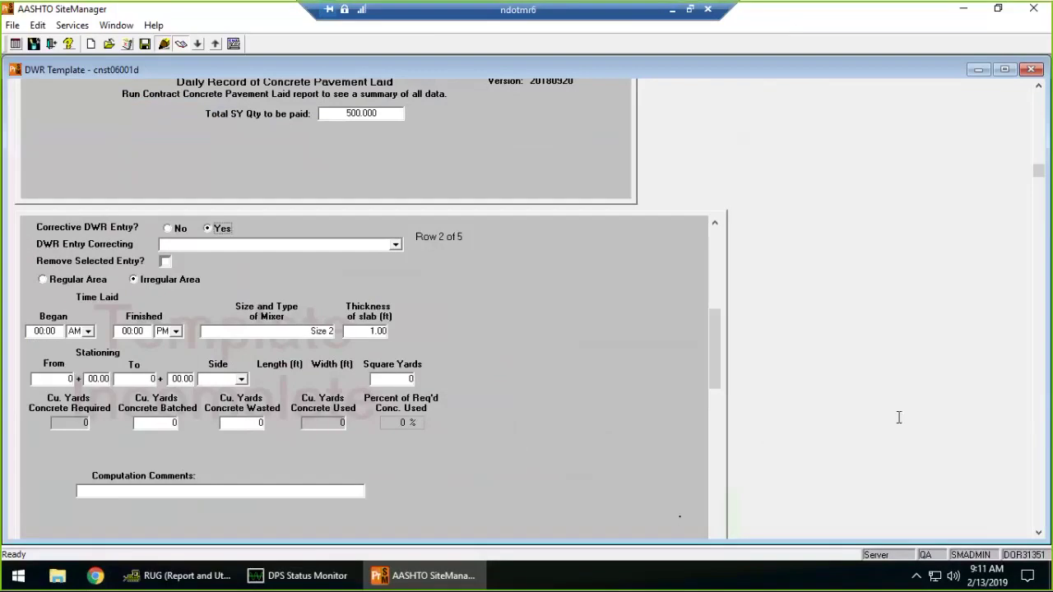
# Adjust the width of the row entry area and examine the contract, line item and DWR date fields in the template header.
pyautogui.moveTo(725, 345); pyautogui.dragTo(689, 346)
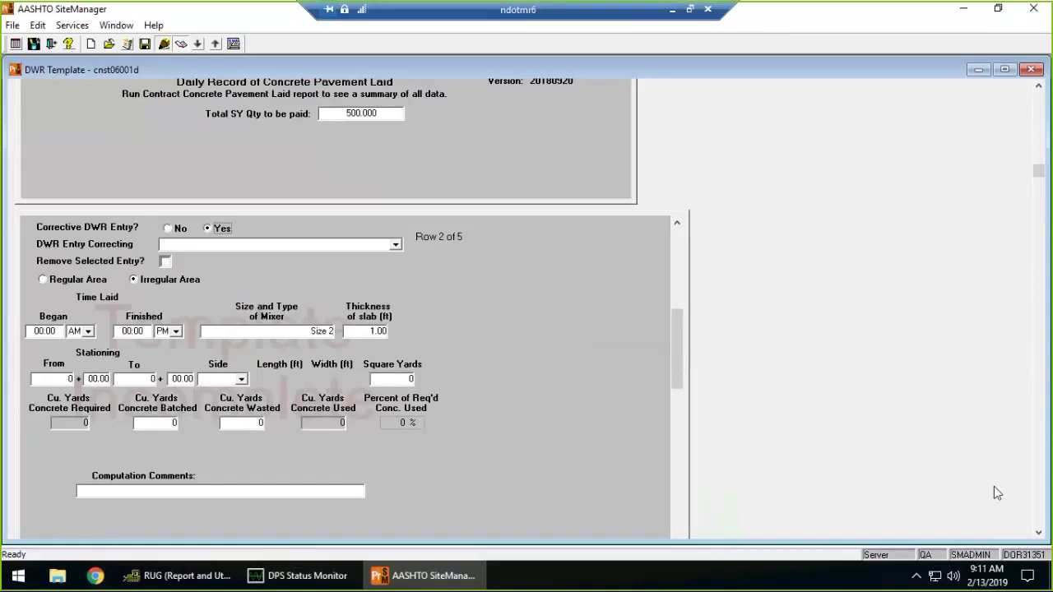
pyautogui.click(1039, 535)
pyautogui.click(1038, 535)
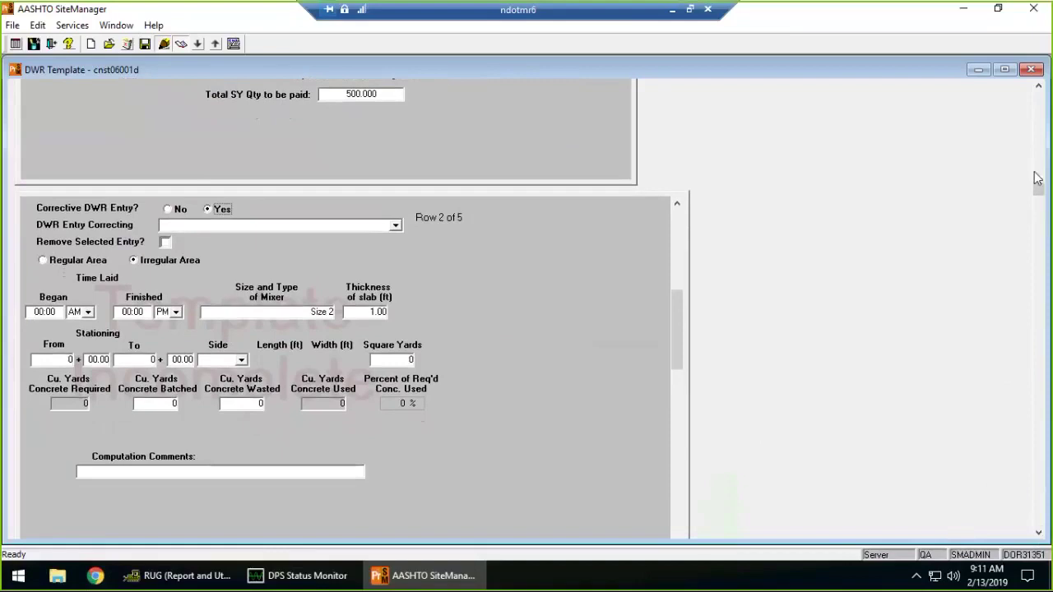
pyautogui.moveTo(1036, 188); pyautogui.dragTo(1008, 442)
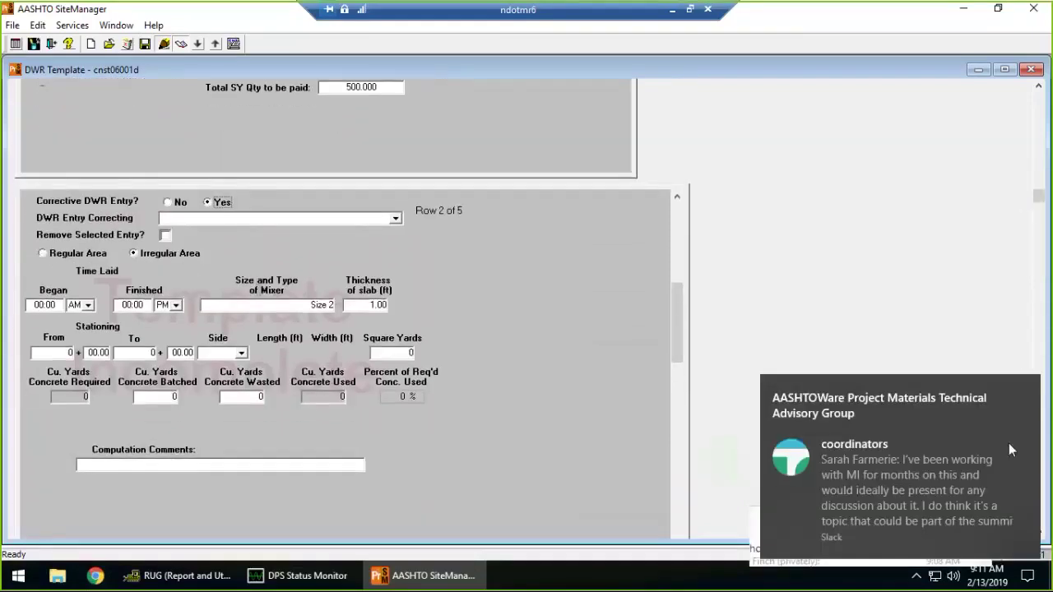
pyautogui.click(1026, 385)
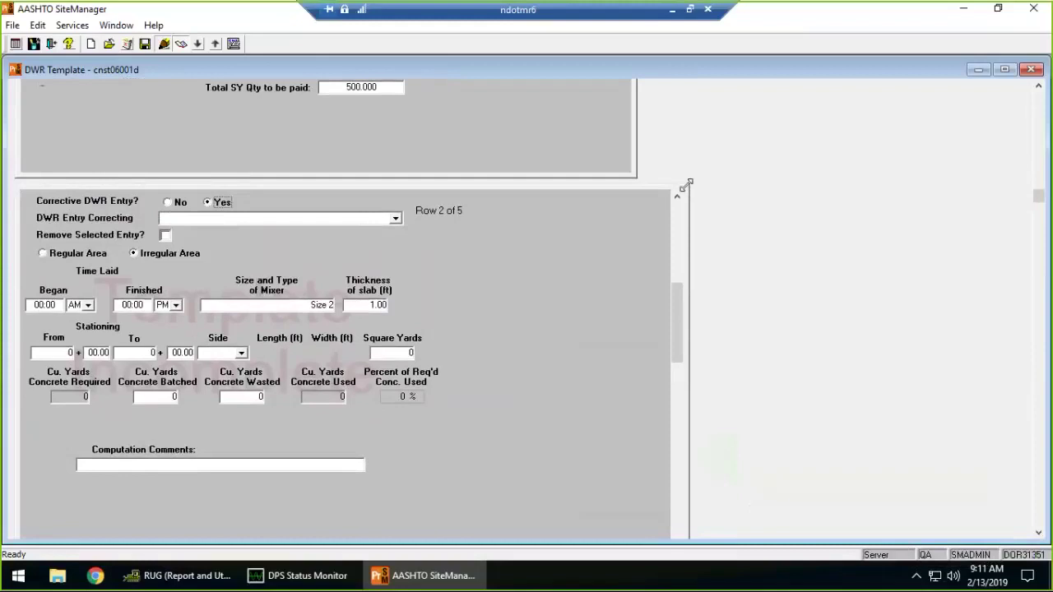
pyautogui.moveTo(688, 185); pyautogui.dragTo(709, 187)
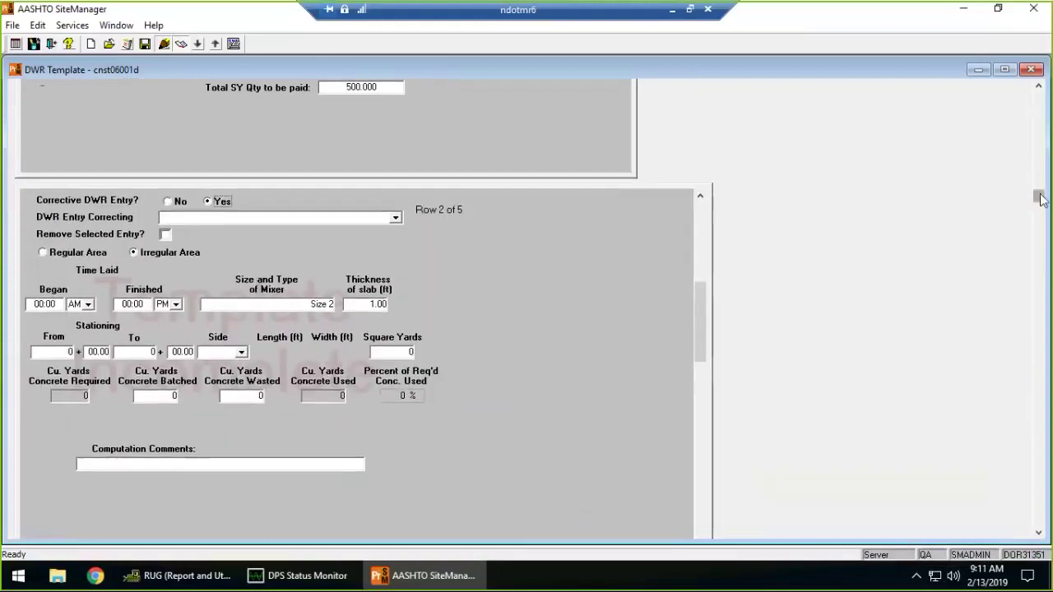
pyautogui.moveTo(1040, 200); pyautogui.dragTo(1024, 102)
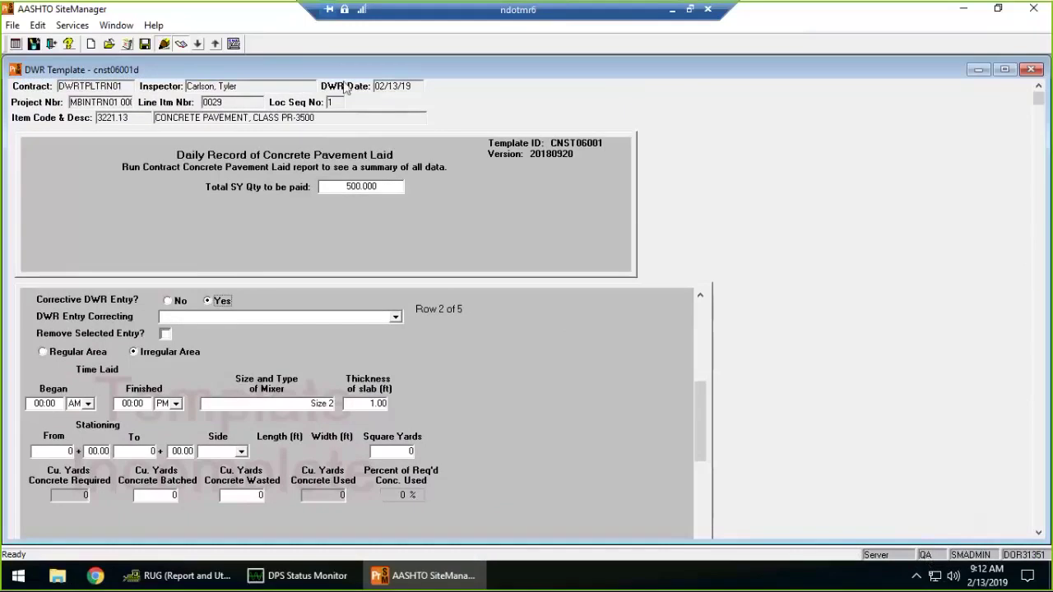
# Launch the report portal from the template, browse to the Construction folder, and open the Concrete Pavement Laid Report.
pyautogui.click(234, 44)
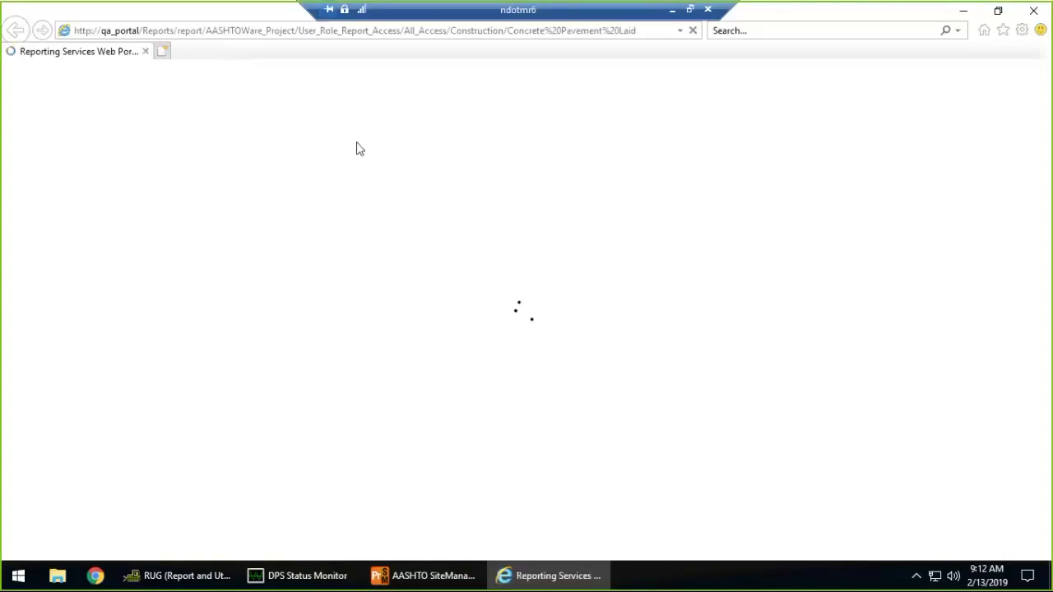
pyautogui.click(292, 34)
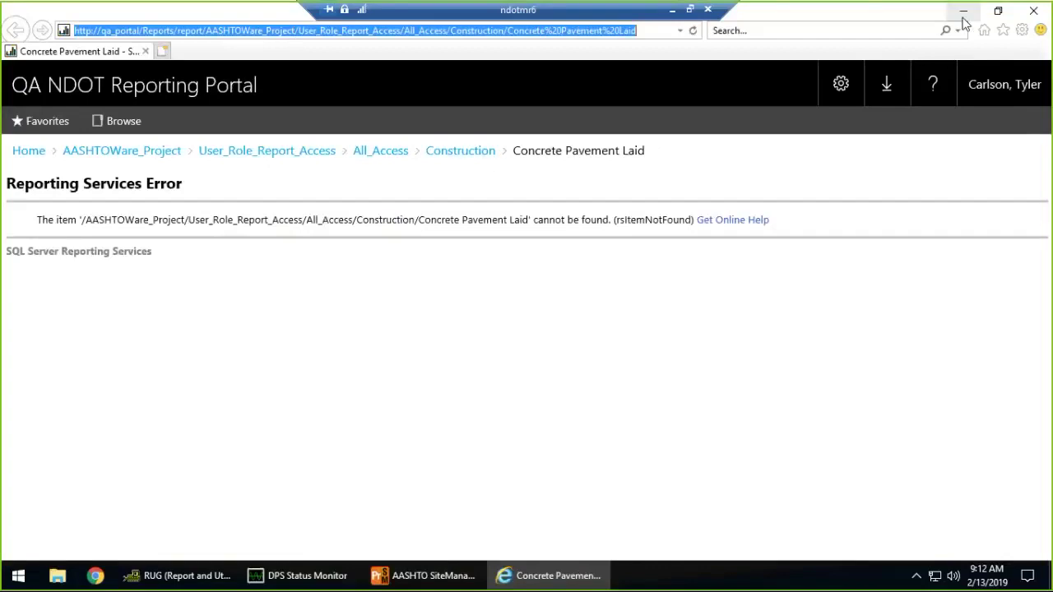
pyautogui.click(483, 156)
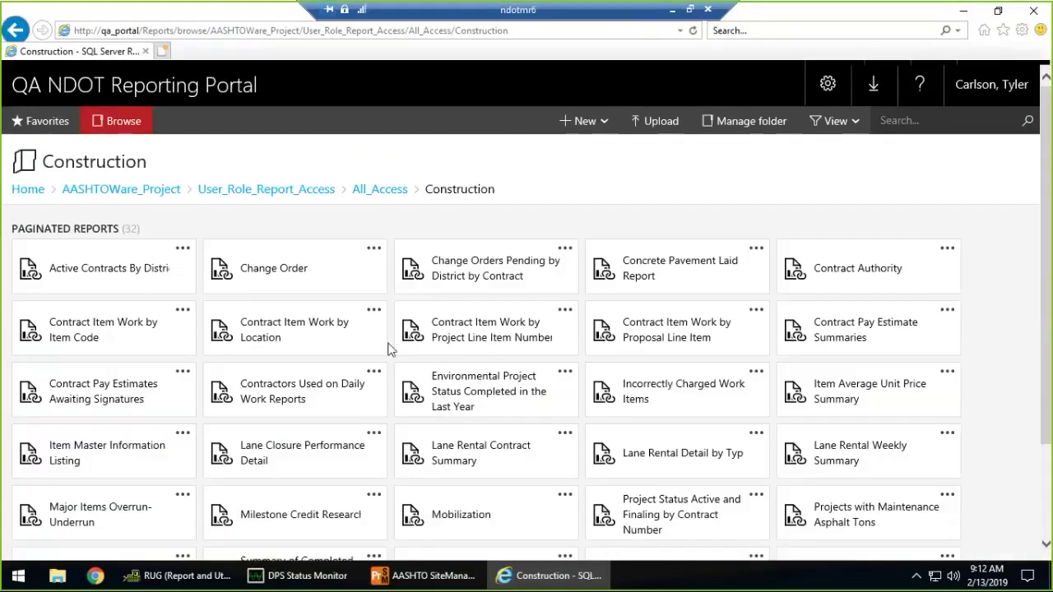
pyautogui.scroll(-1, 391, 349)
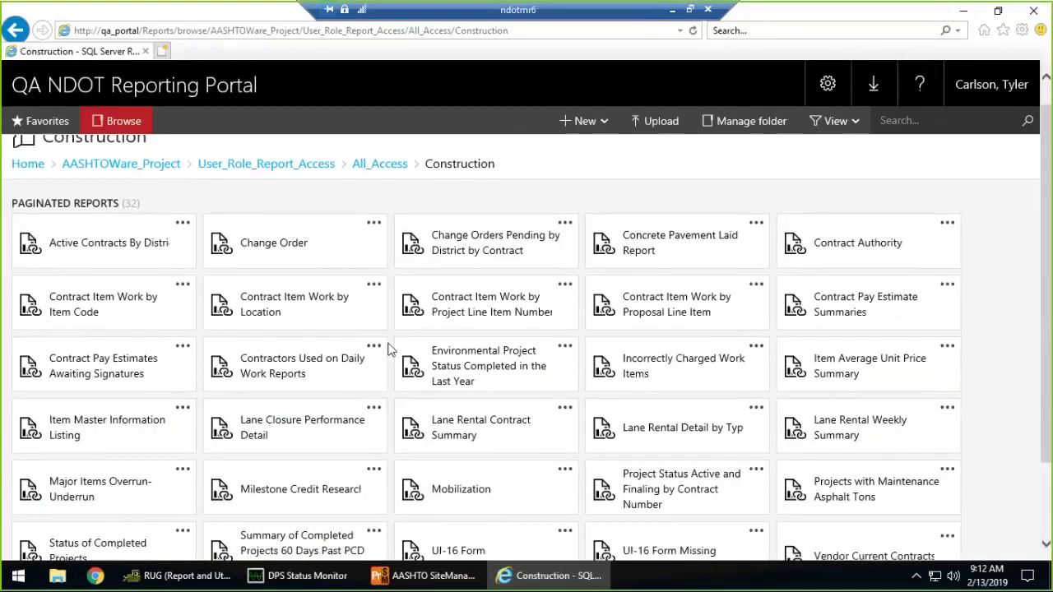
pyautogui.scroll(1, 391, 350)
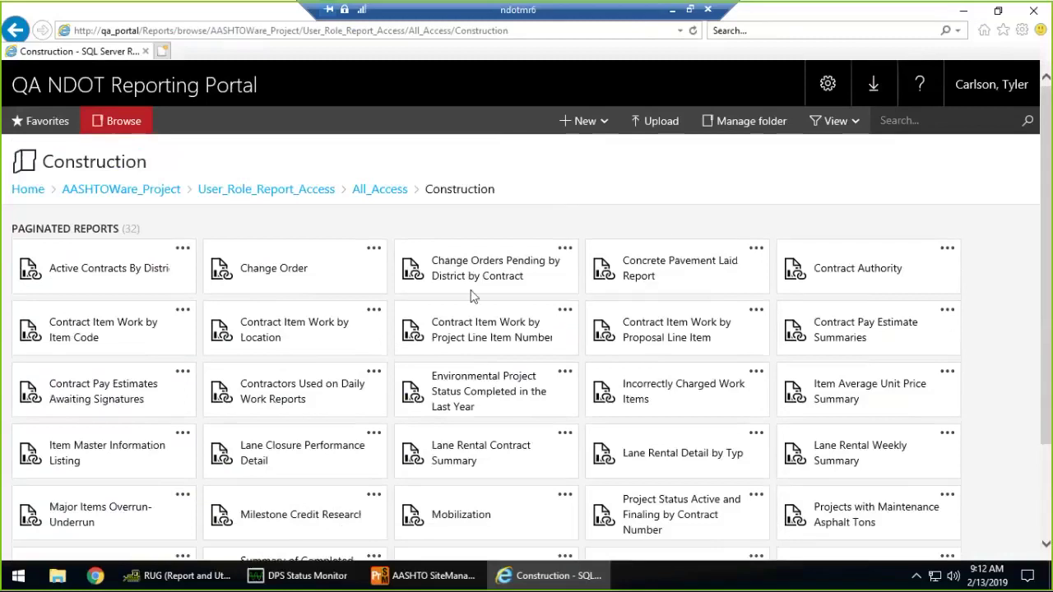
pyautogui.click(656, 273)
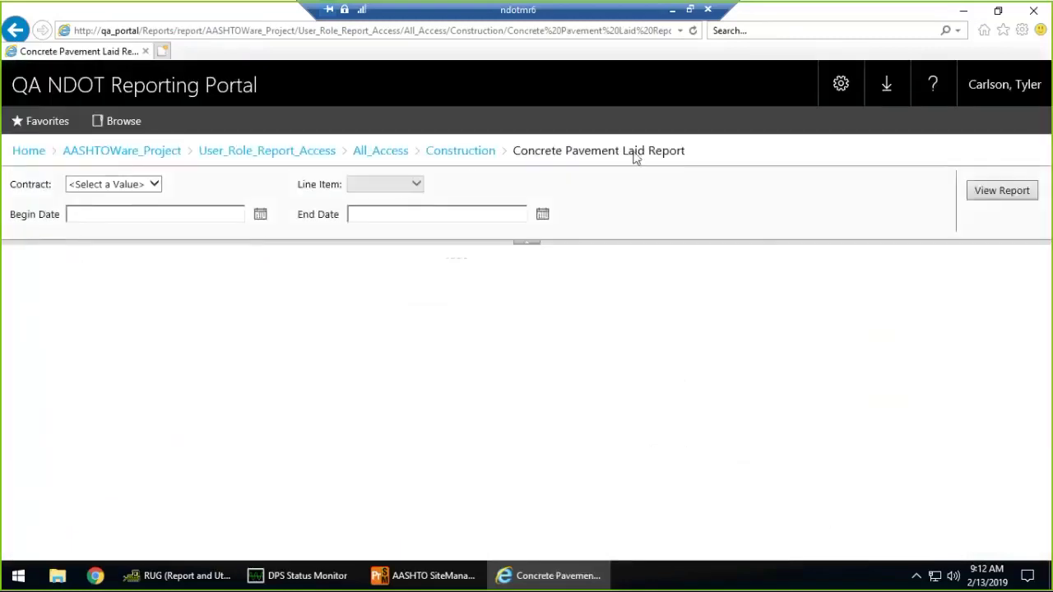
# Copy the web address of the Concrete Pavement Laid Report, close its browser window, and load the report in Chrome.
pyautogui.click(191, 33)
pyautogui.hotkey('ctrl', 'c')
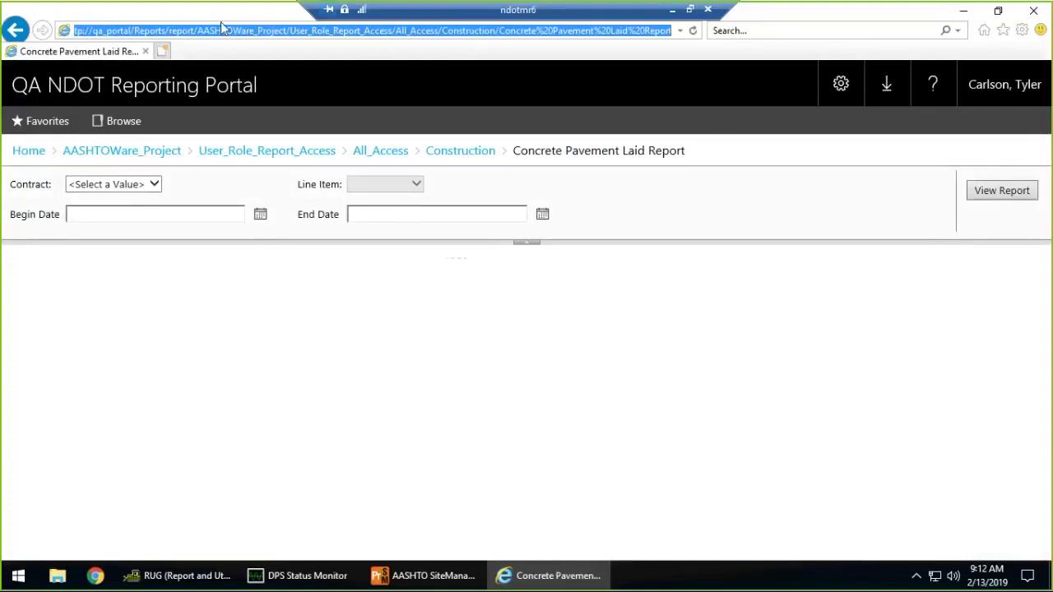
pyautogui.click(1033, 10)
pyautogui.click(100, 574)
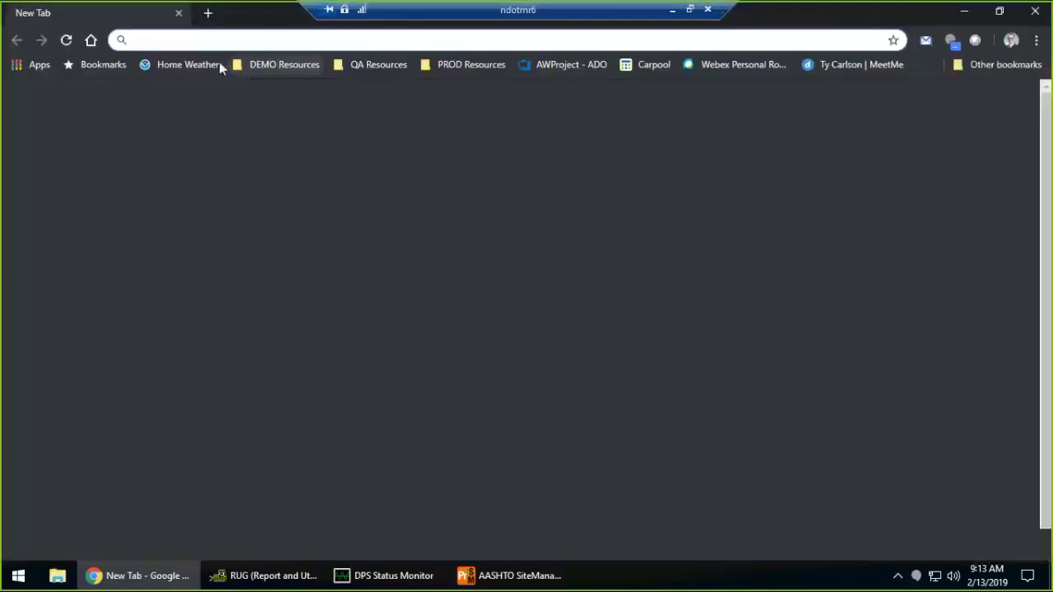
pyautogui.hotkey('ctrl', 'v')
pyautogui.press('Return')
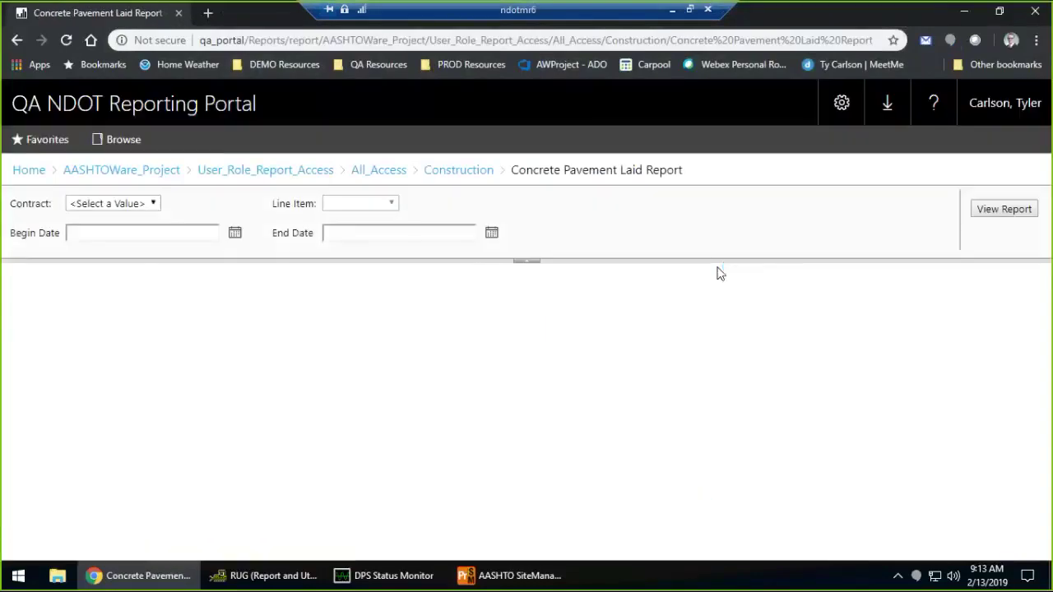
# Run the Concrete Pavement Laid Report for contract DWRTPLTRN01, line item 0029, and collapse the report's parameter area.
pyautogui.click(151, 207)
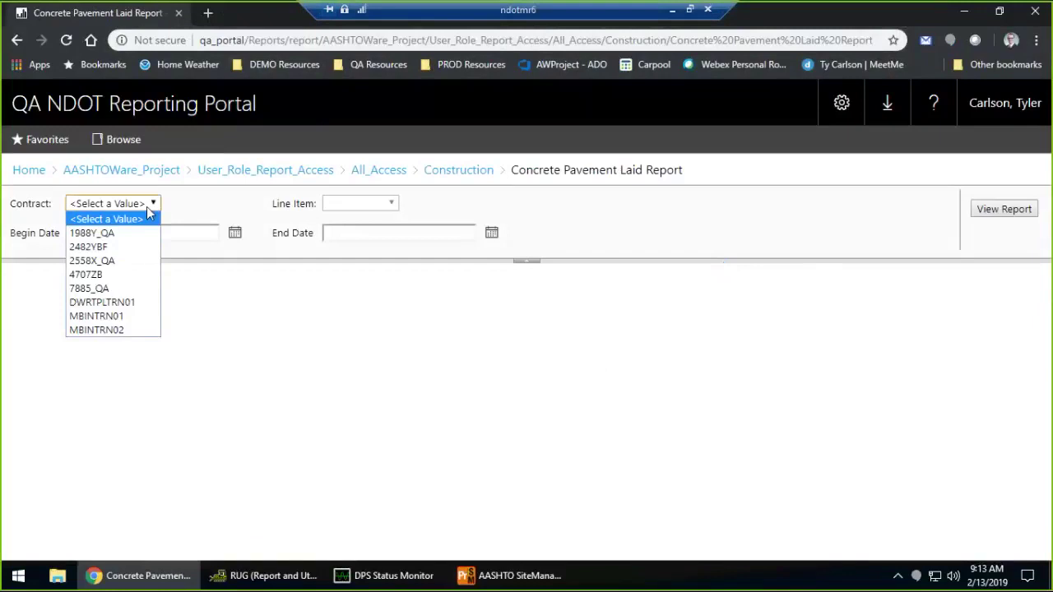
pyautogui.click(138, 303)
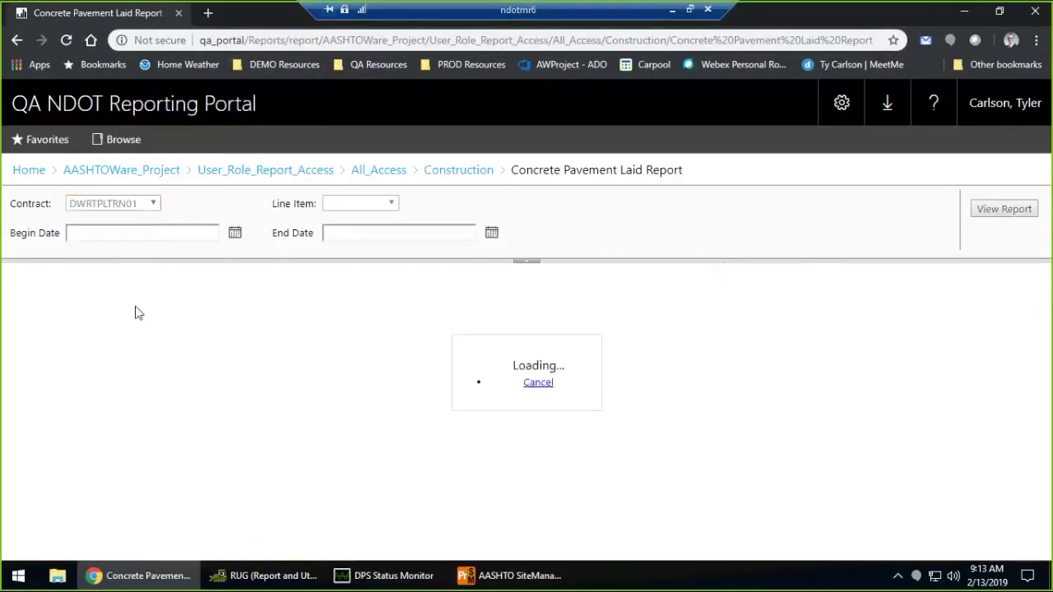
pyautogui.click(387, 206)
pyautogui.click(387, 234)
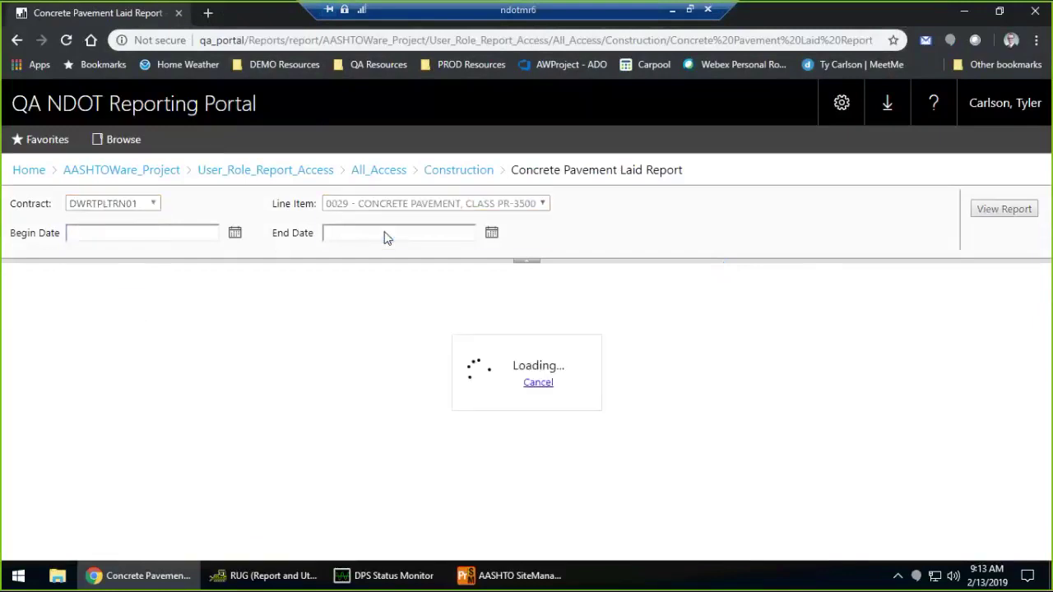
pyautogui.click(984, 209)
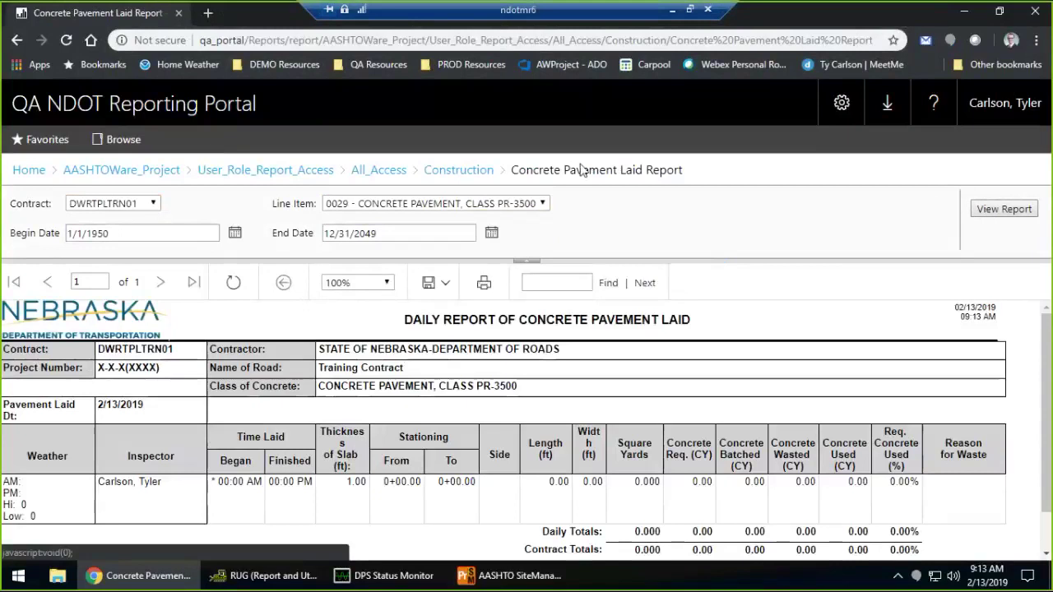
pyautogui.click(527, 262)
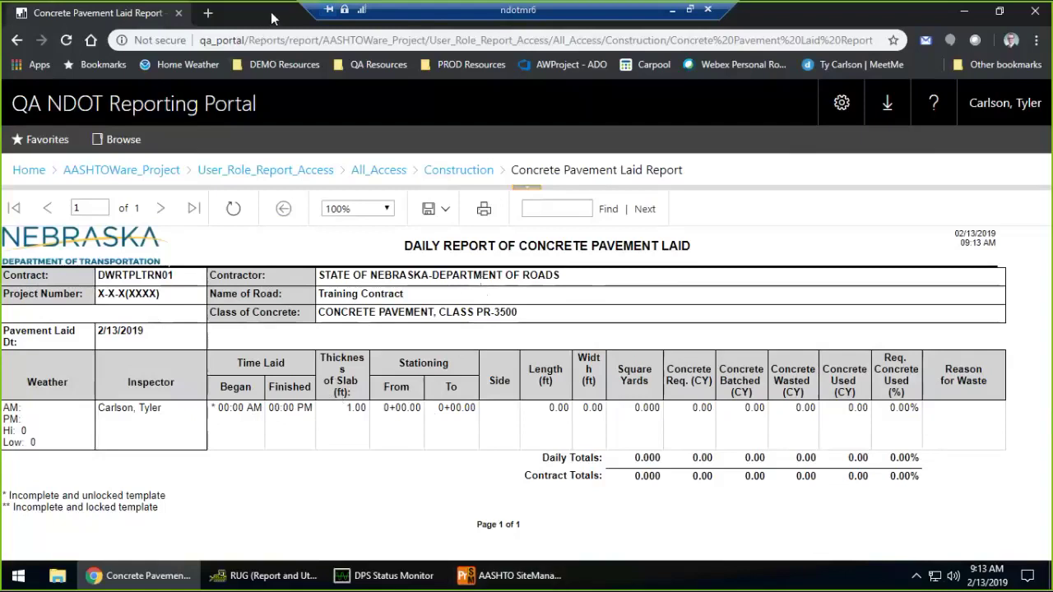
# Place the report window beside the DWR template and examine the report's columns and its incomplete-template footnotes.
pyautogui.moveTo(271, 17); pyautogui.dragTo(1051, 366)
pyautogui.press('Return')
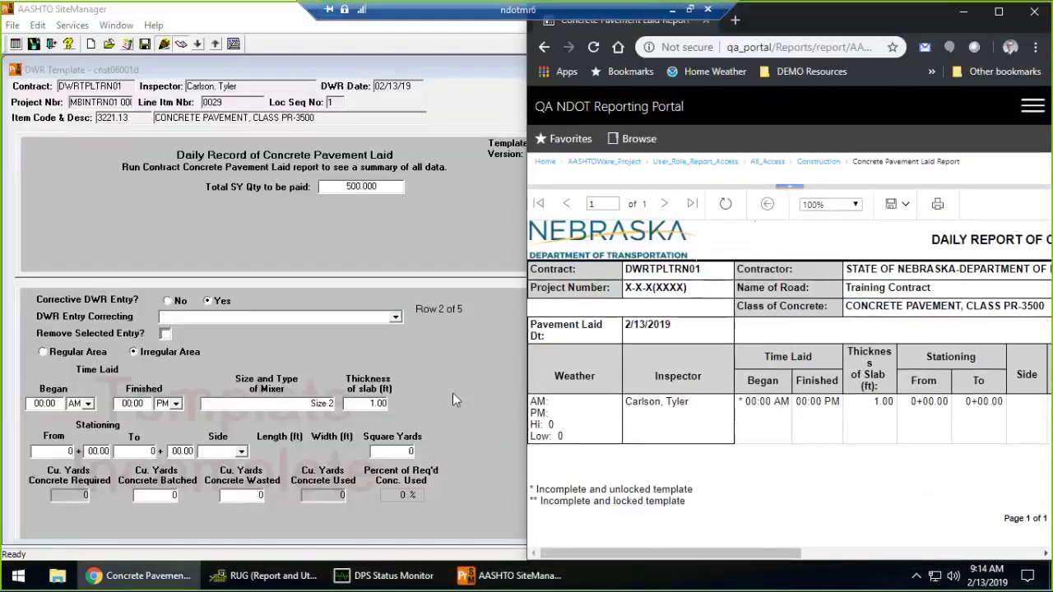
pyautogui.moveTo(649, 553); pyautogui.dragTo(628, 551)
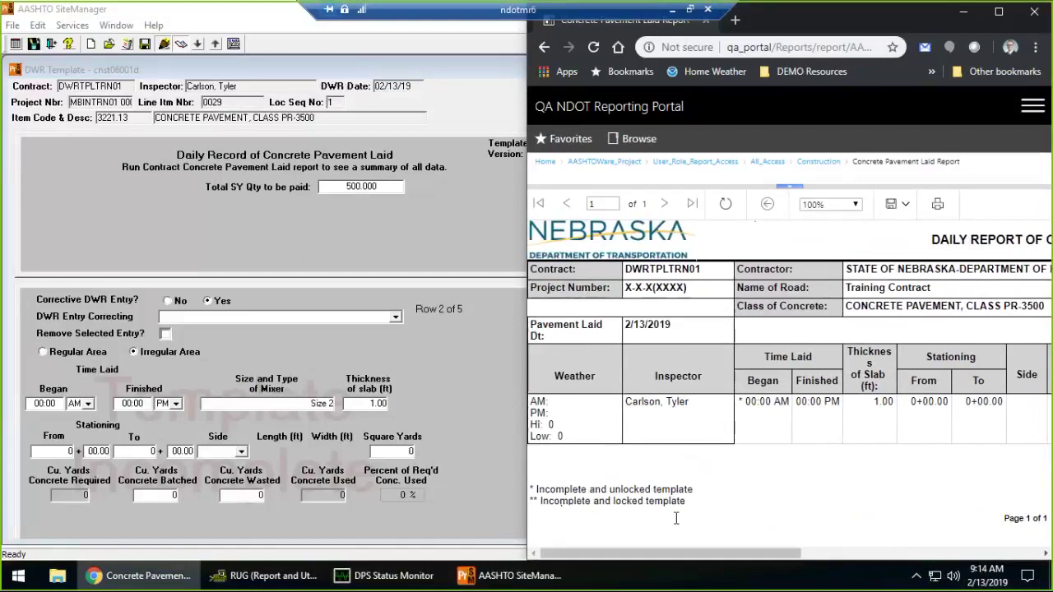
pyautogui.moveTo(682, 553)
pyautogui.mouseDown()
pyautogui.moveTo(823, 554)
pyautogui.moveTo(952, 572)
pyautogui.moveTo(988, 559)
pyautogui.moveTo(687, 538)
pyautogui.mouseUp()
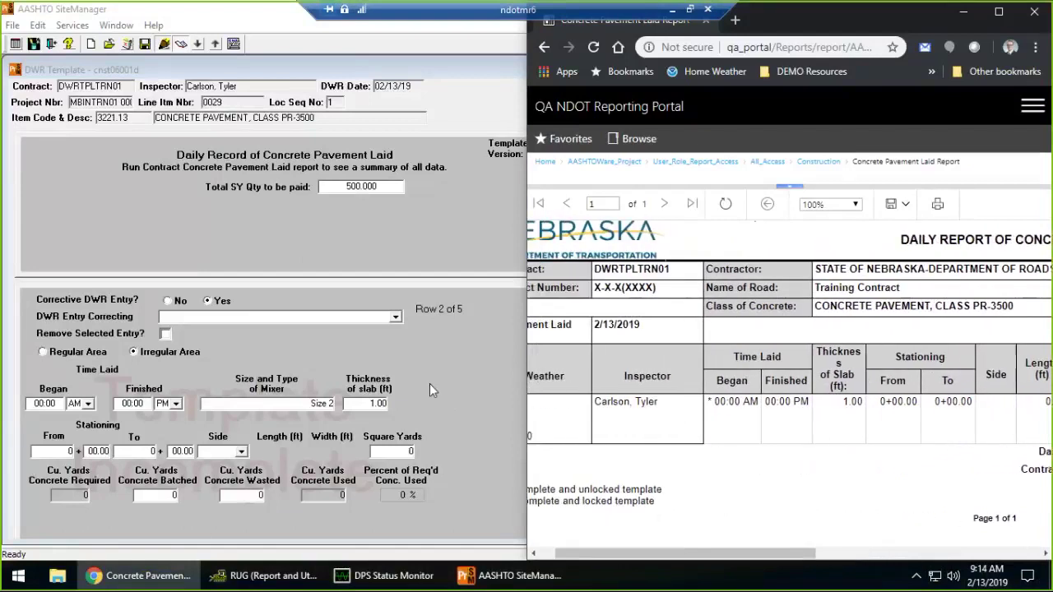
# Return to the DWR template in SiteManager, go back to its first row entry, and close the template.
pyautogui.click(467, 369)
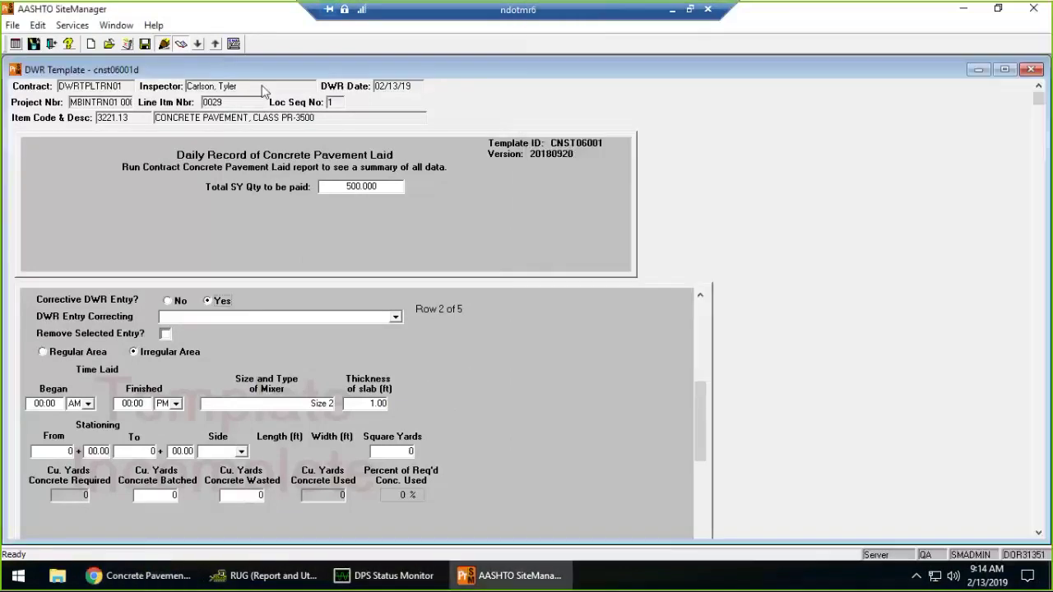
pyautogui.click(214, 43)
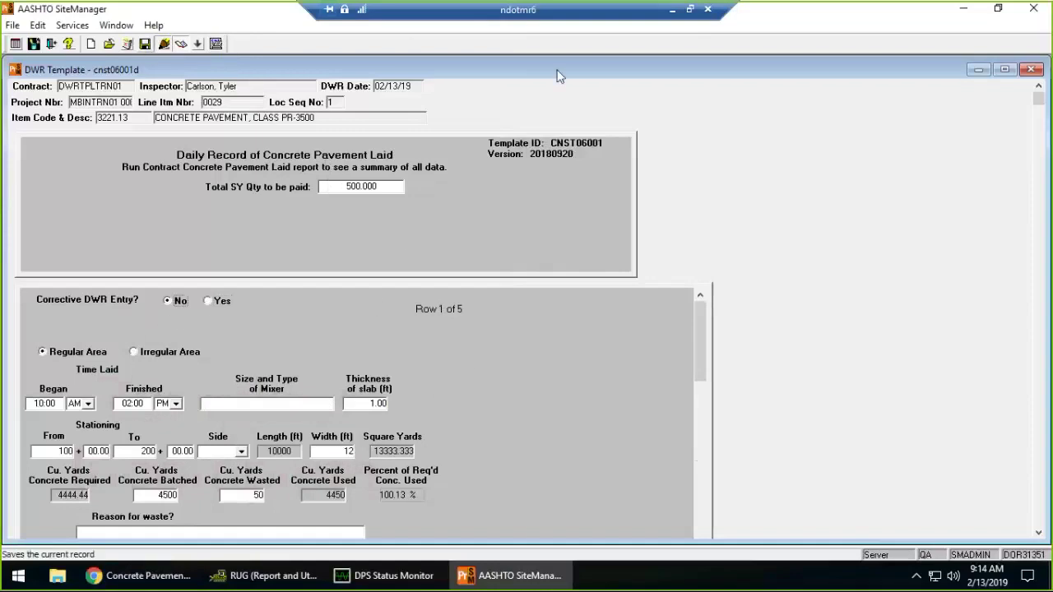
pyautogui.click(1031, 69)
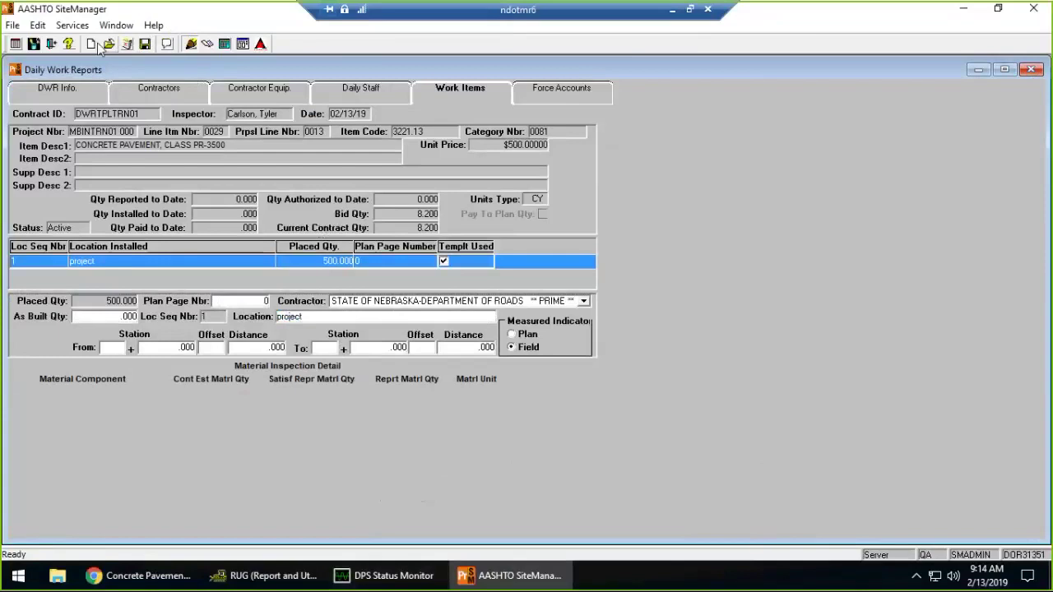
# Add and save a second location record for line item 0029 with contractor STATE OF NEBRASKA-DEPARTMENT OF ROADS and location "project".
pyautogui.click(130, 280)
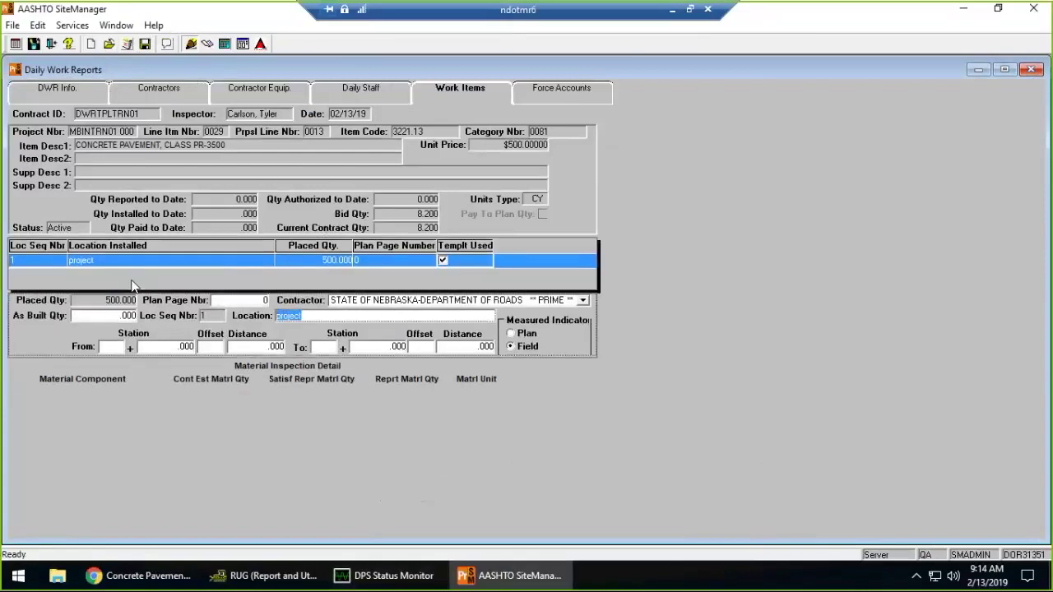
pyautogui.click(88, 43)
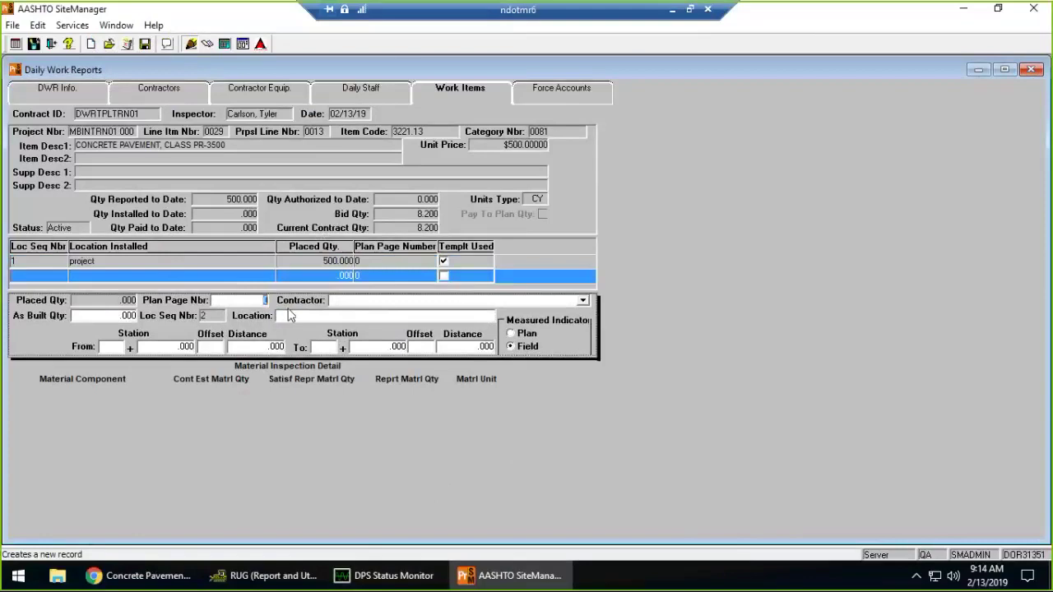
pyautogui.click(358, 303)
pyautogui.click(355, 316)
pyautogui.press('Tab')
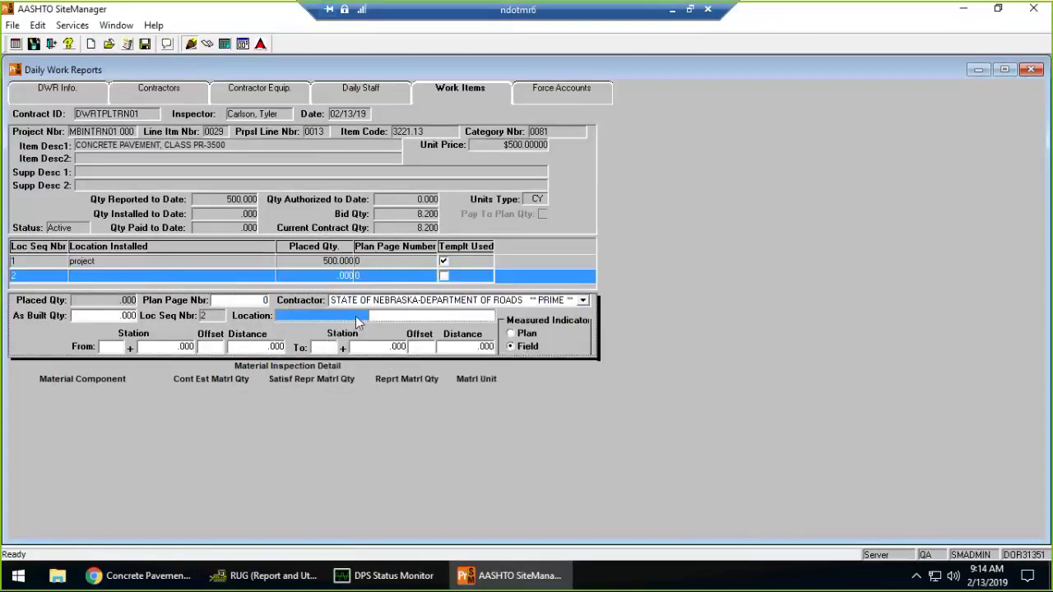
pyautogui.write('project')
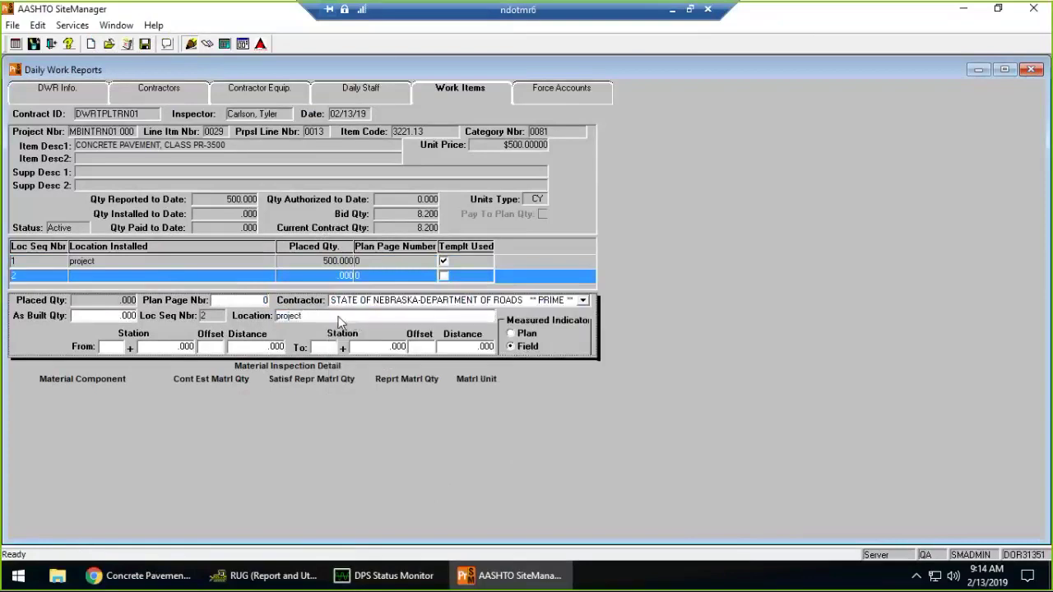
pyautogui.click(146, 45)
# Open the new location's template and make its row a corrective Add Missing Entry dated 02/12/2018.
pyautogui.doubleClick(231, 164)
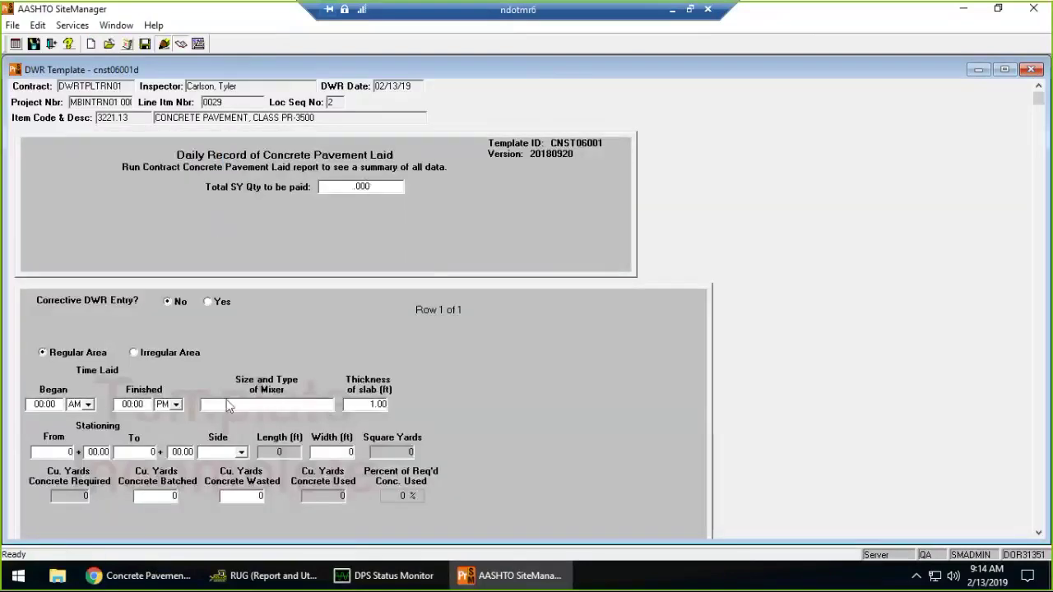
pyautogui.click(209, 304)
pyautogui.click(193, 317)
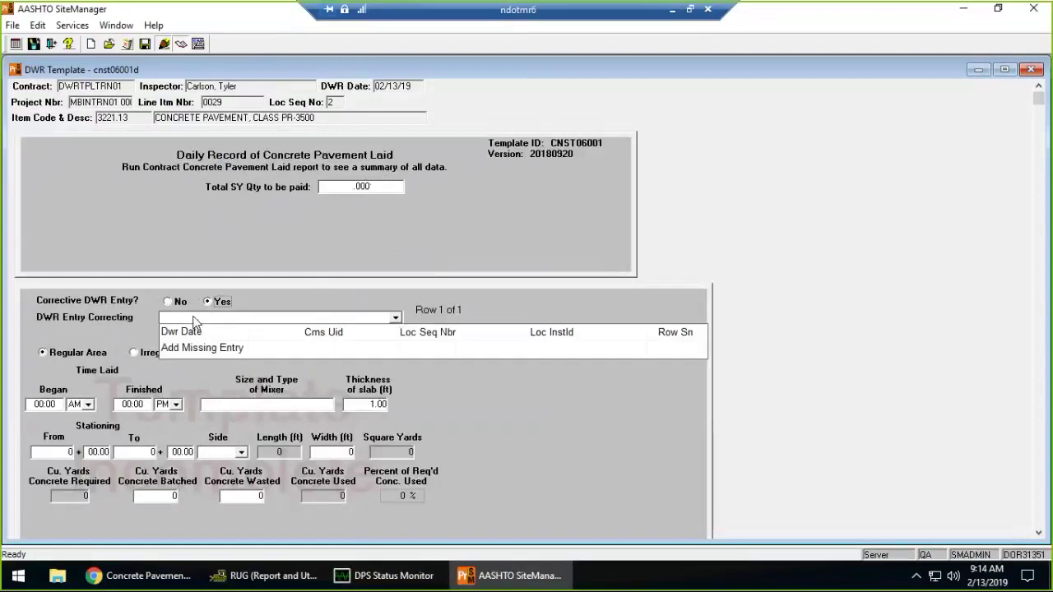
pyautogui.click(195, 348)
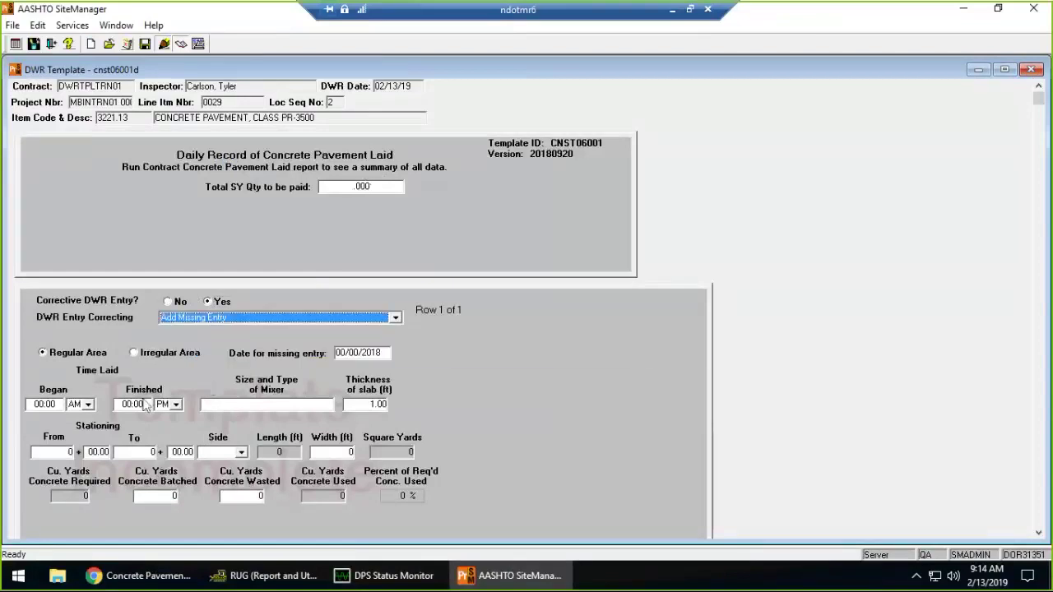
pyautogui.click(336, 354)
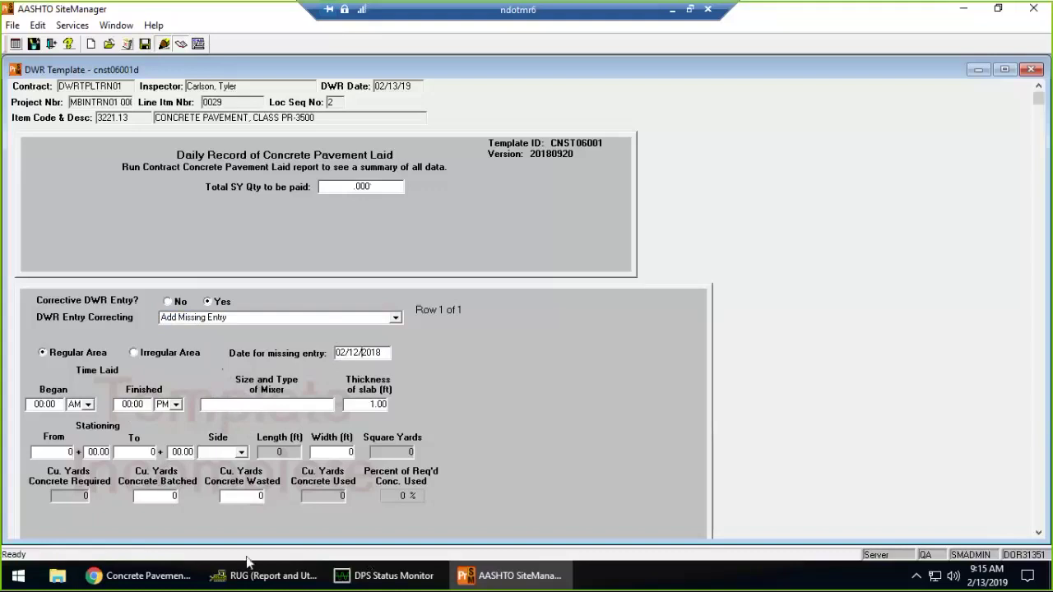
# Switch back to the Chrome report window, open a new browser tab, and maximize the window.
pyautogui.click(142, 575)
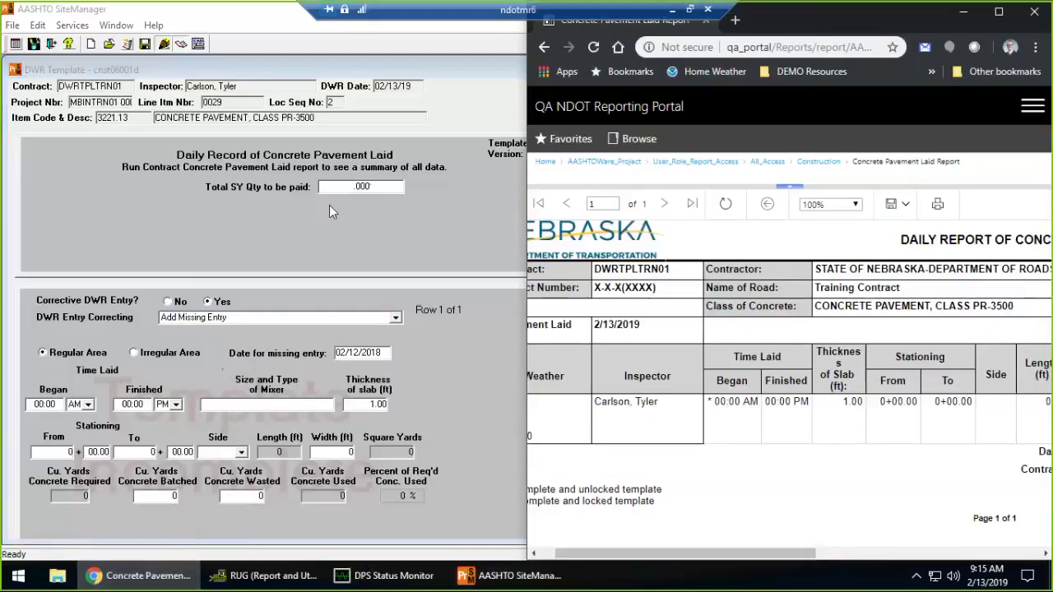
pyautogui.doubleClick(771, 25)
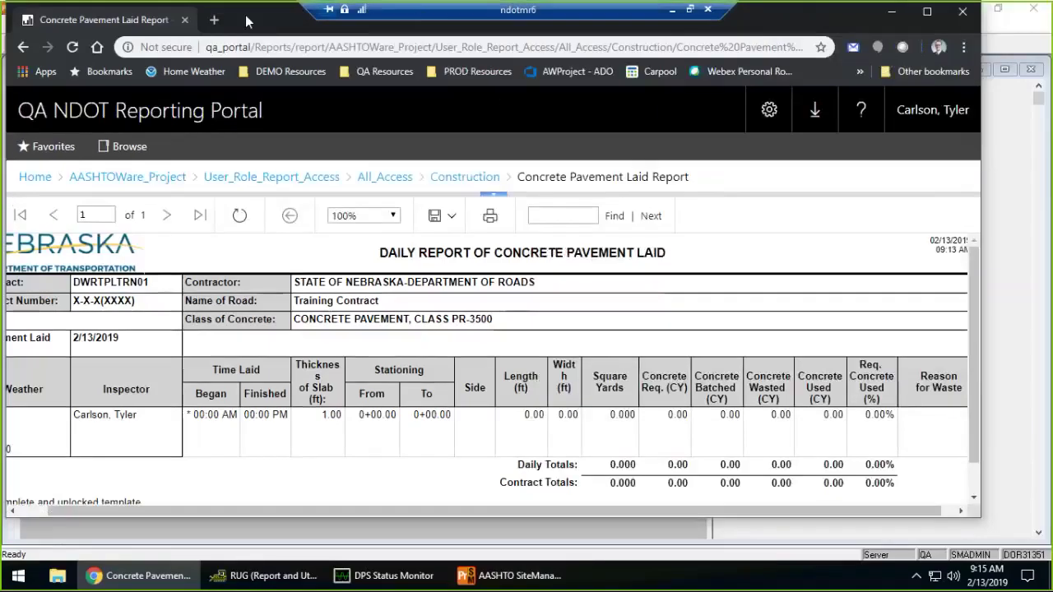
pyautogui.click(212, 18)
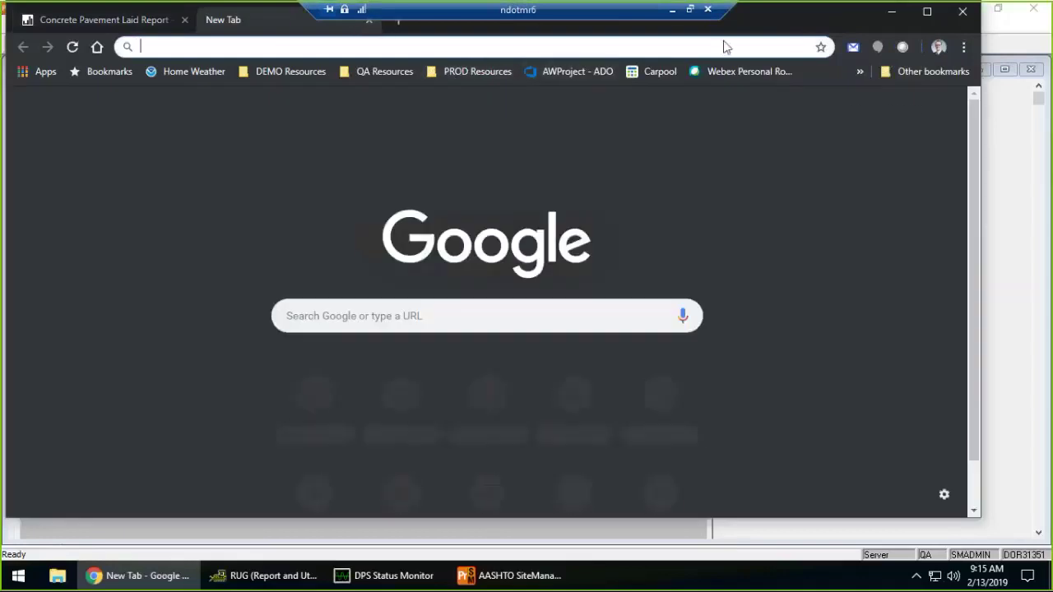
pyautogui.click(928, 12)
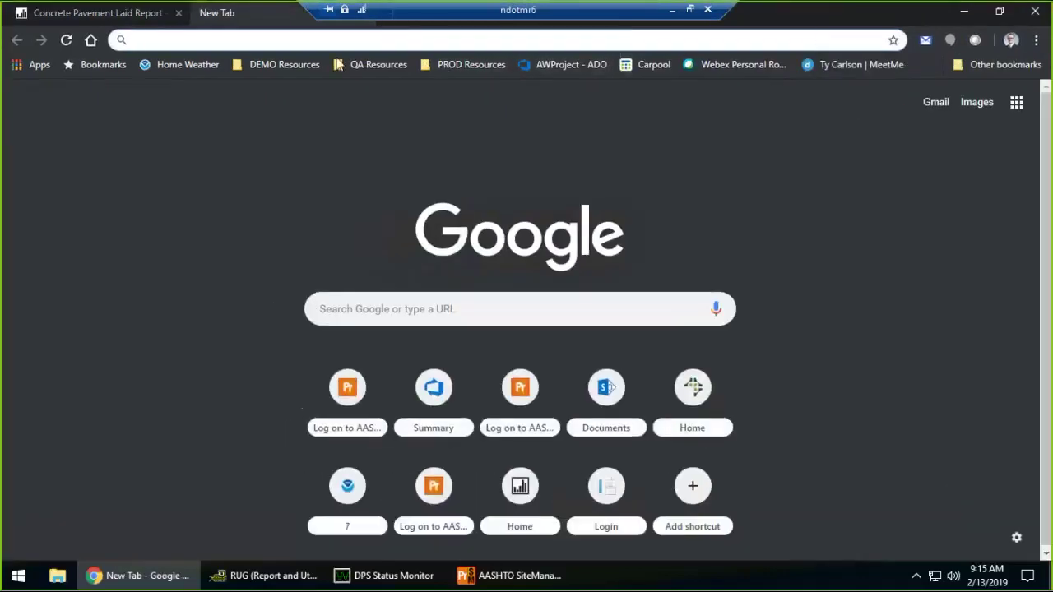
# Open the bookmarked SSRS - DEMO portal and browse through User_Role_Report_Access, All_Access and Construction to the Concrete Pavement Laid Report.
pyautogui.click(308, 65)
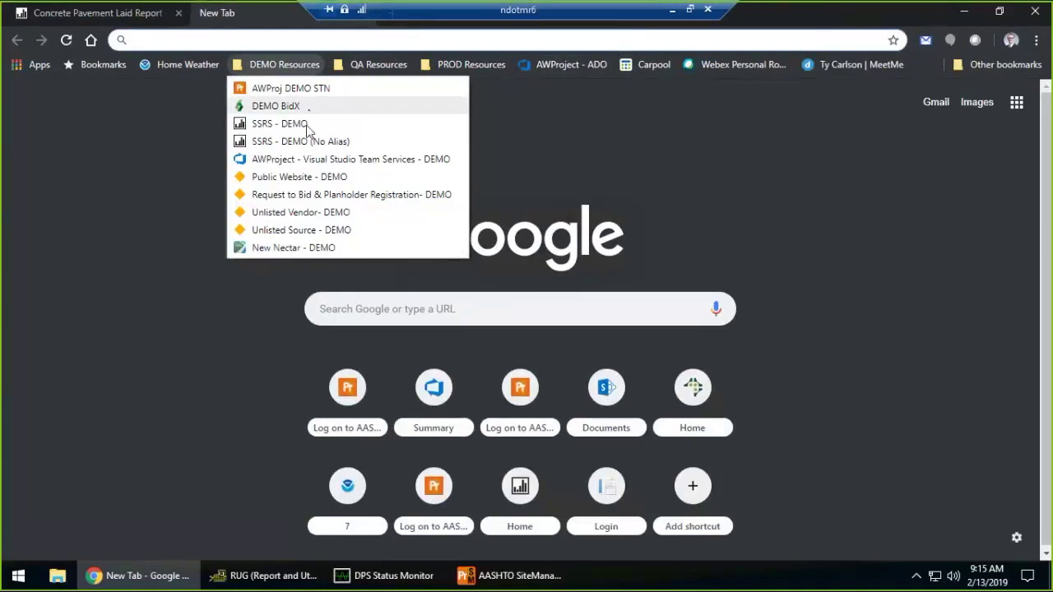
pyautogui.click(306, 123)
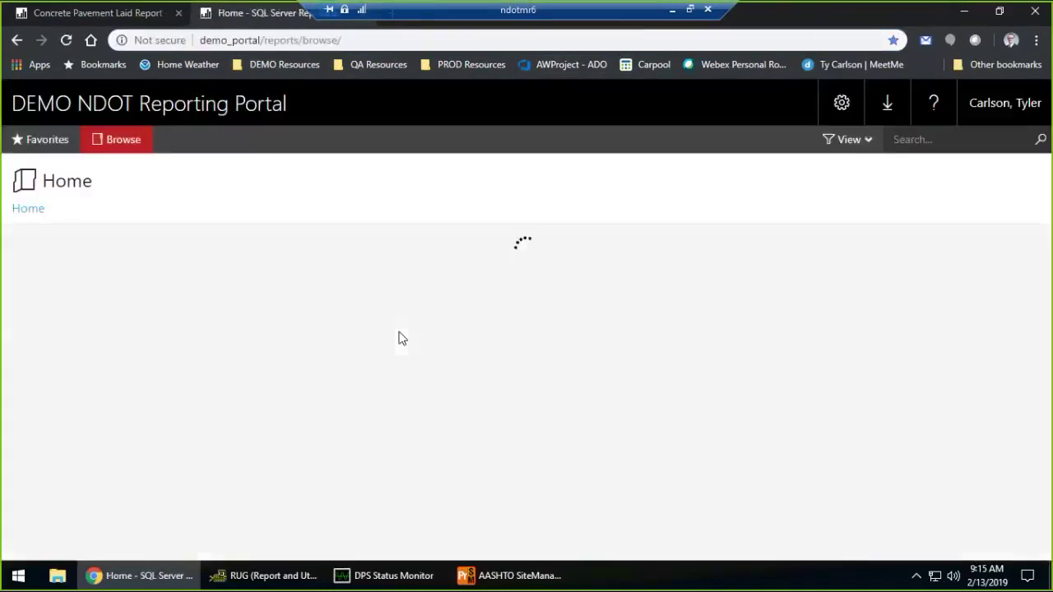
pyautogui.click(118, 303)
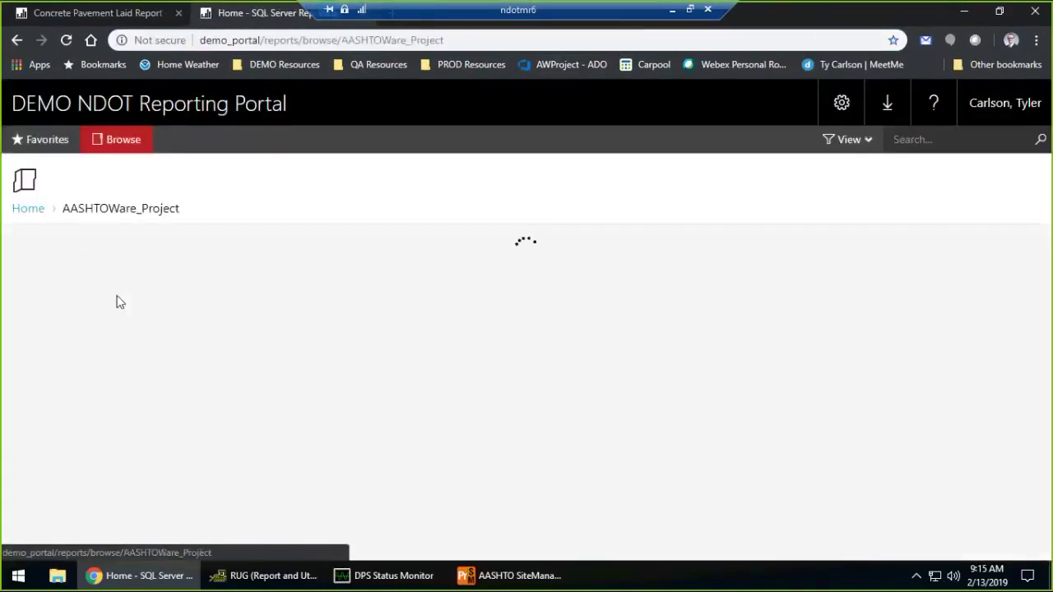
pyautogui.click(327, 353)
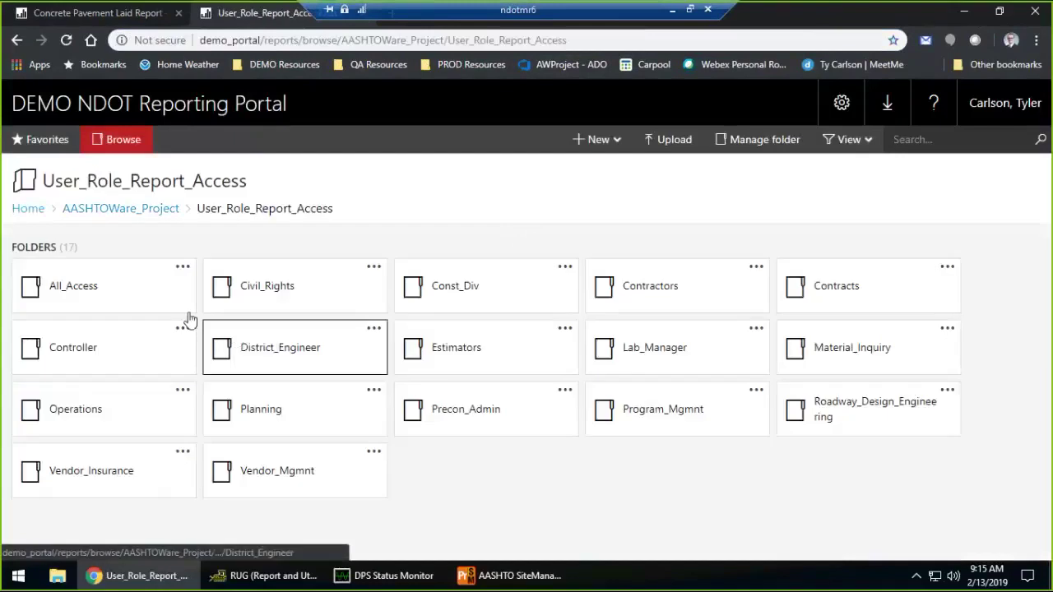
pyautogui.click(127, 289)
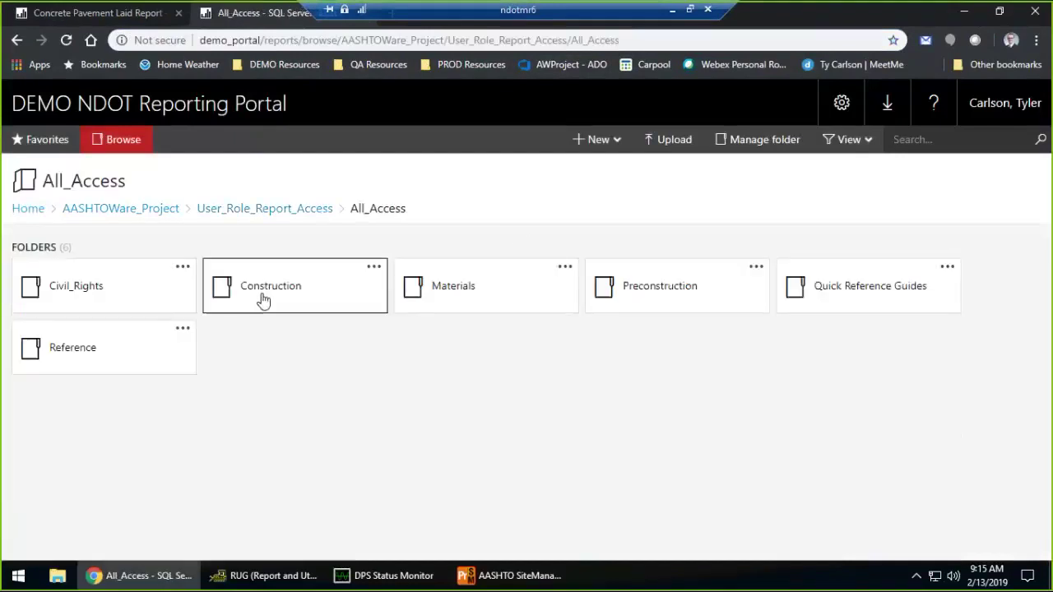
pyautogui.click(263, 295)
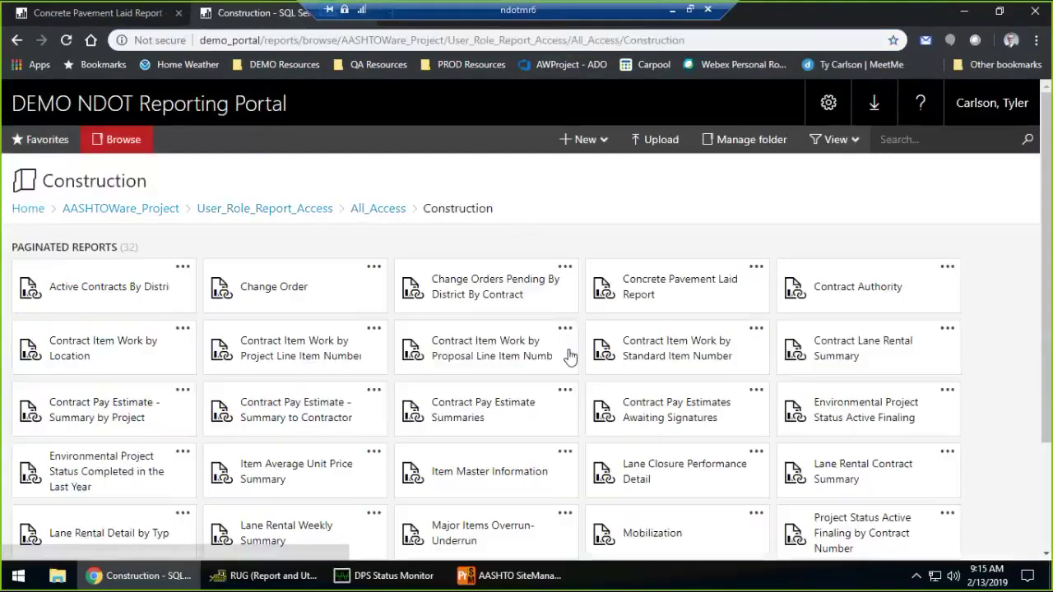
pyautogui.click(694, 294)
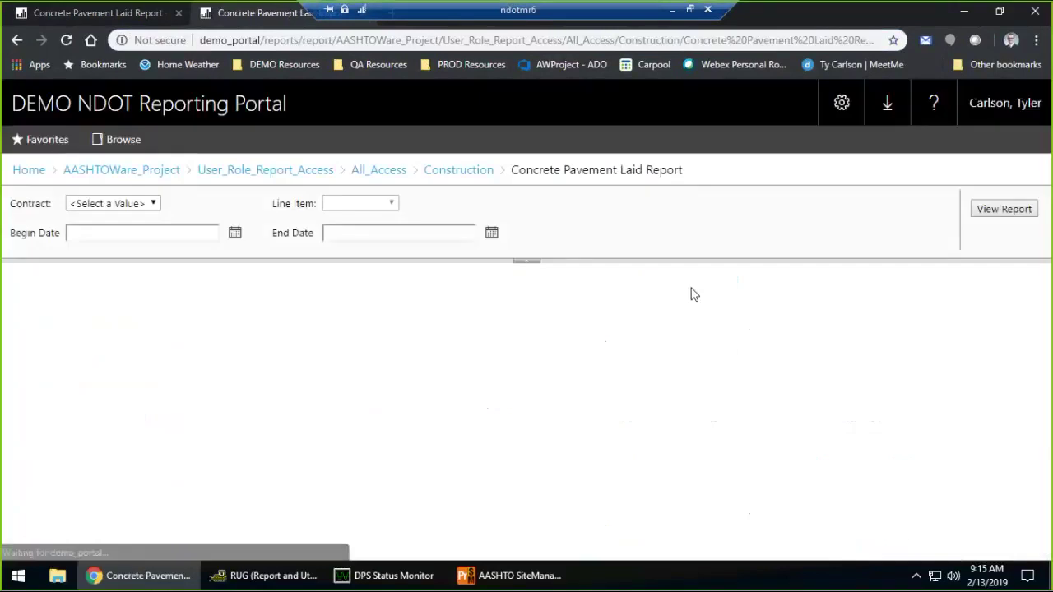
# Run the demo Concrete Pavement Laid Report for contract 3924BF and line item 0046 - 10" CONCRETE PAVEMENT, CLASS 47B-4000.
pyautogui.click(141, 205)
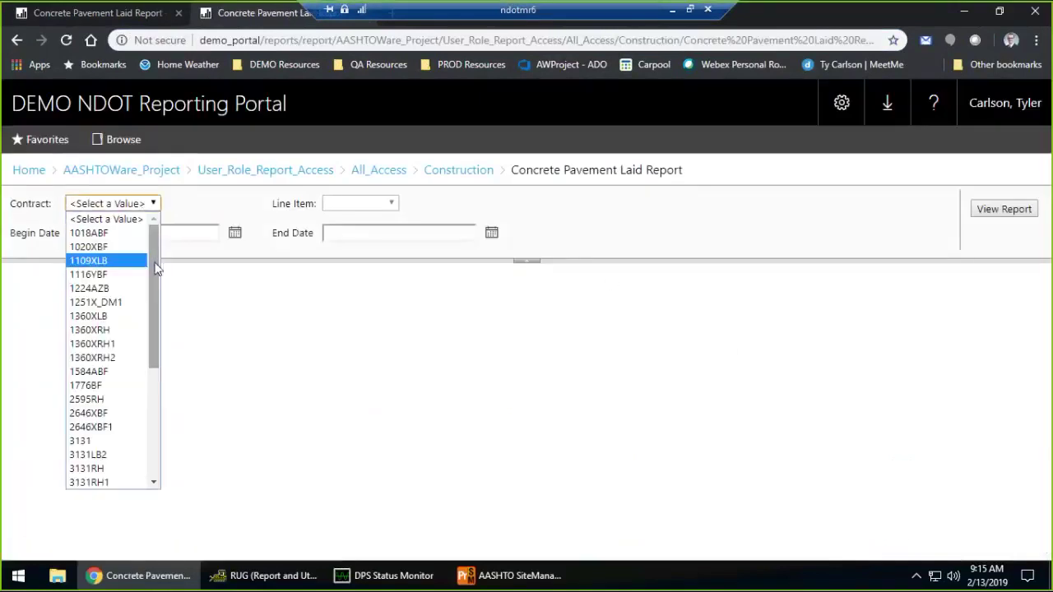
pyautogui.scroll(-2, 158, 298)
pyautogui.scroll(-4, 153, 330)
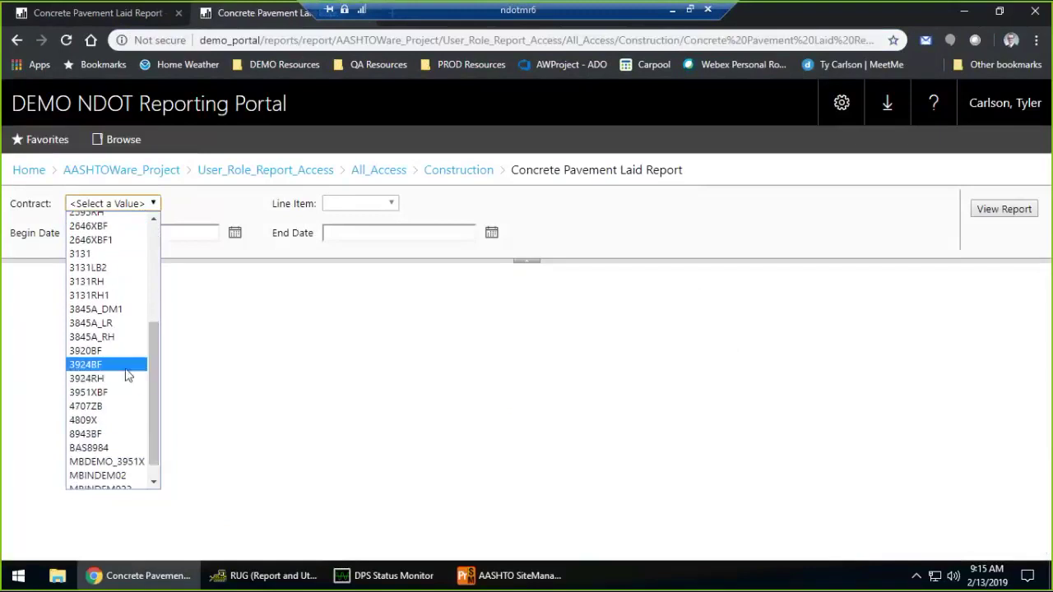
pyautogui.click(131, 366)
pyautogui.click(359, 206)
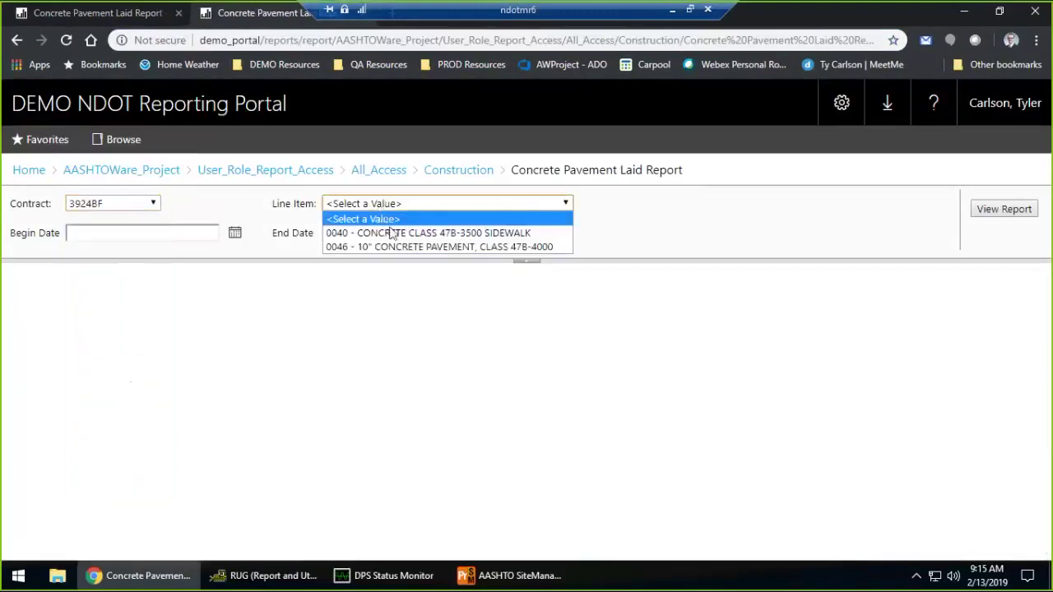
pyautogui.click(545, 246)
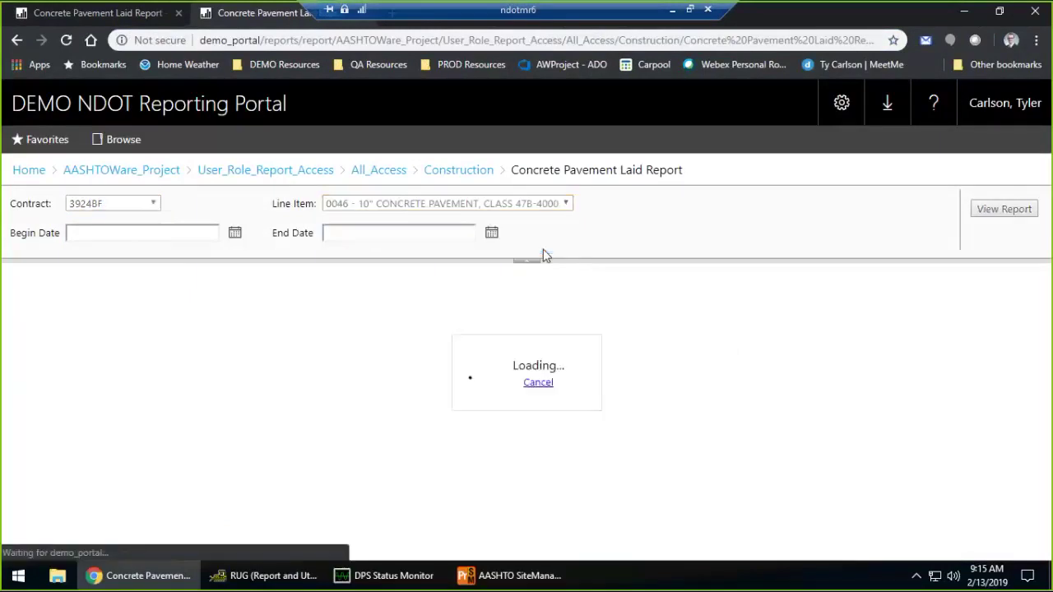
pyautogui.click(1005, 209)
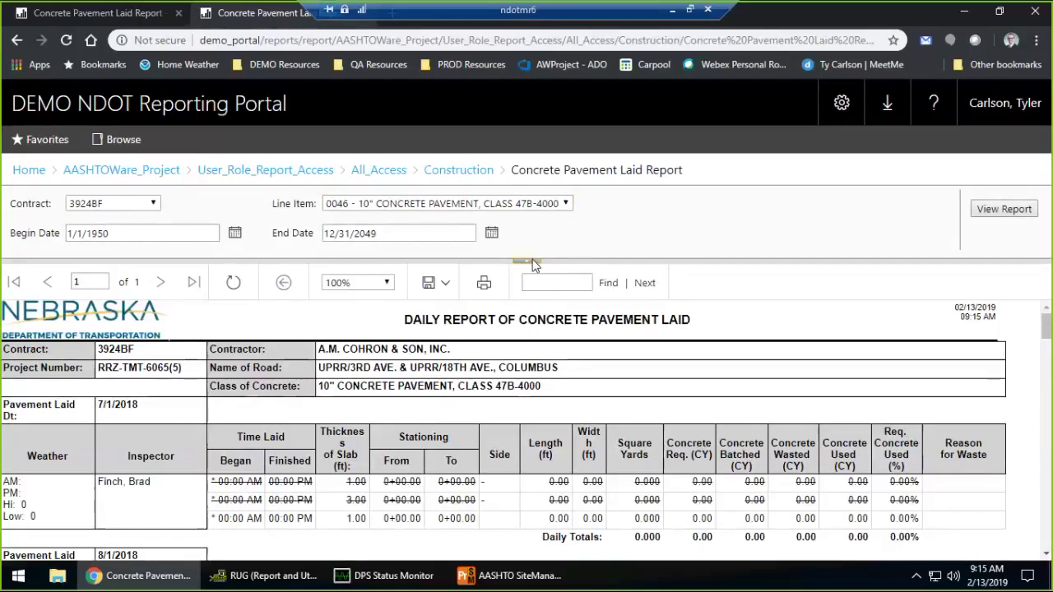
# Hide the report parameters and examine the struck-through and corrected pavement entries dated 7/1/2018 and 8/1/2018.
pyautogui.click(530, 261)
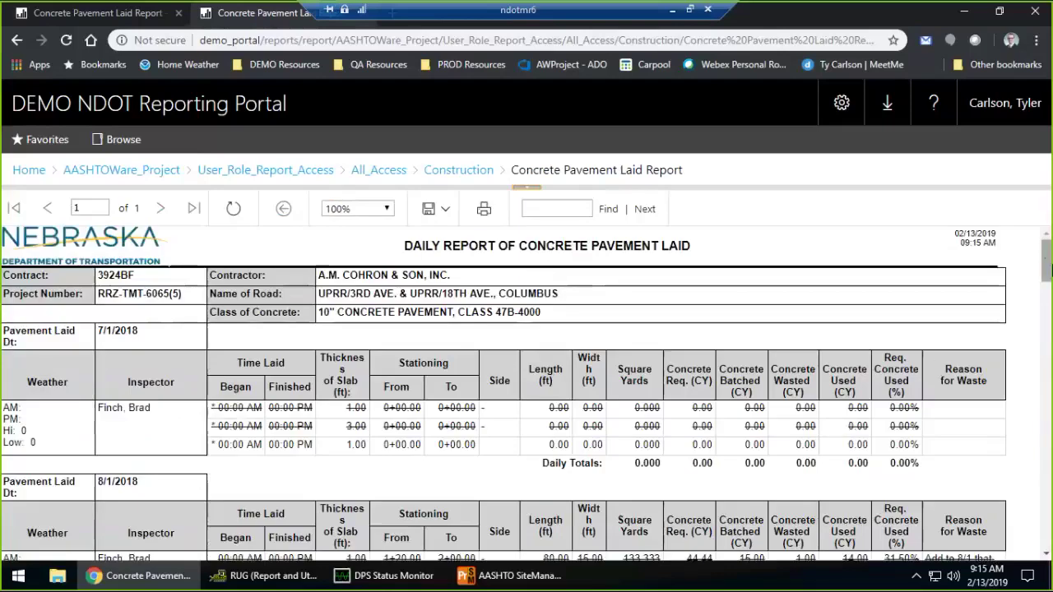
pyautogui.moveTo(1047, 267); pyautogui.dragTo(1047, 288)
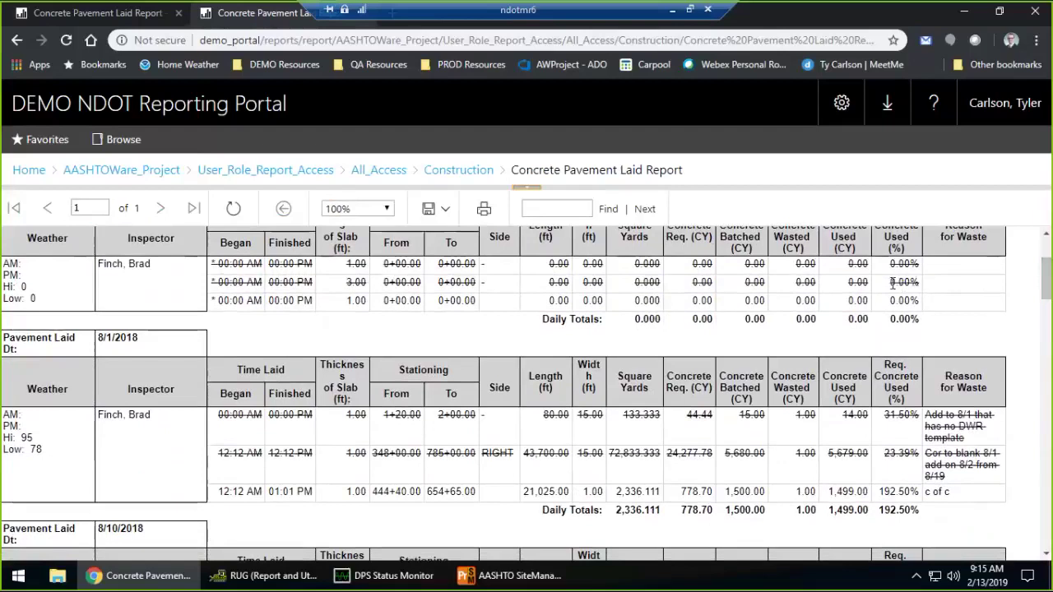
pyautogui.moveTo(893, 283); pyautogui.dragTo(376, 305)
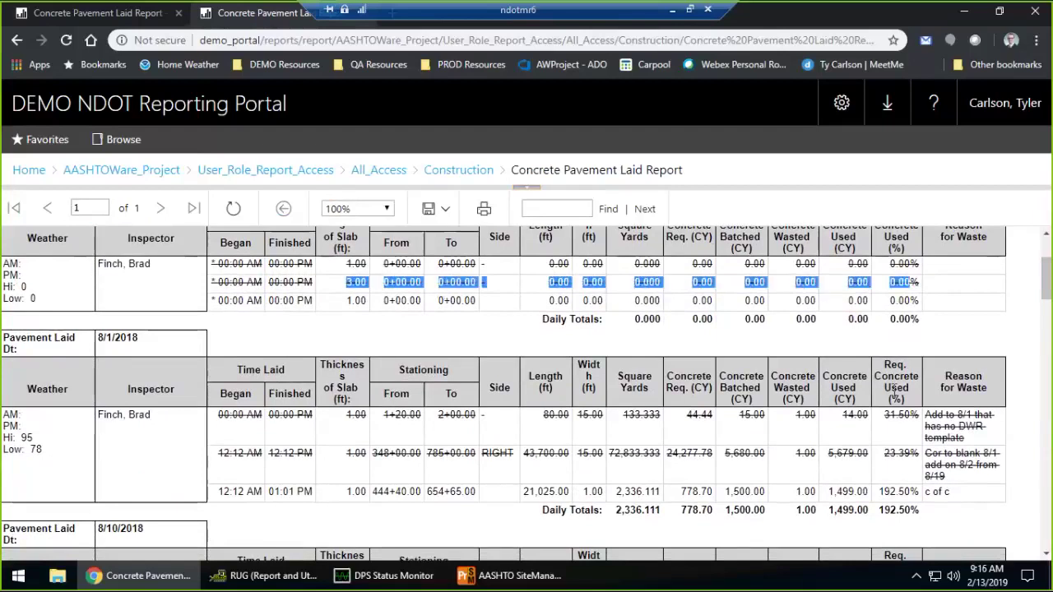
pyautogui.moveTo(1046, 274)
pyautogui.mouseDown()
pyautogui.moveTo(1047, 284)
pyautogui.moveTo(1047, 274)
pyautogui.mouseUp()
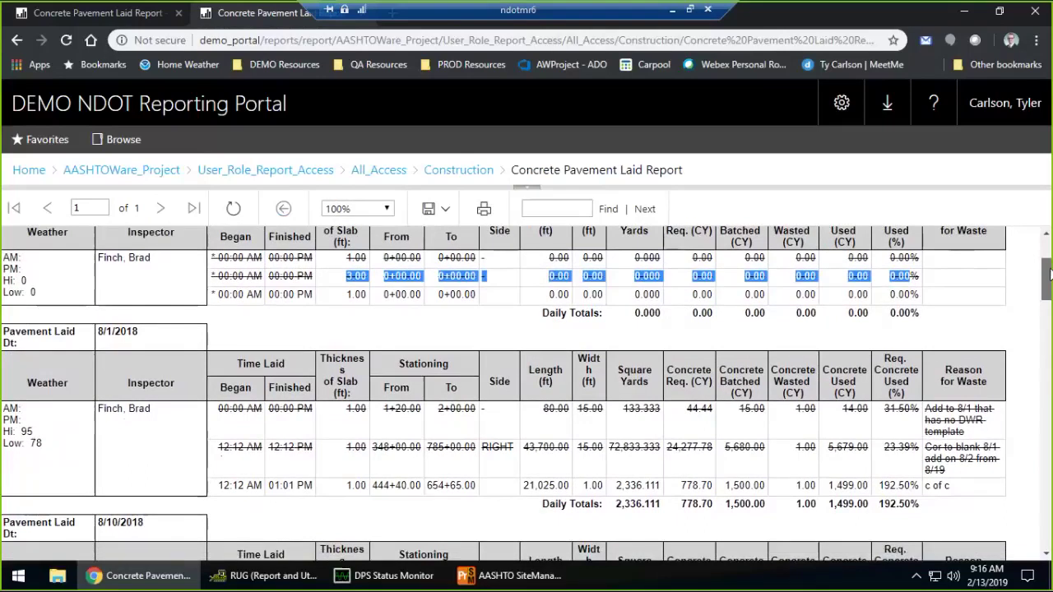
pyautogui.moveTo(1047, 274); pyautogui.dragTo(1046, 294)
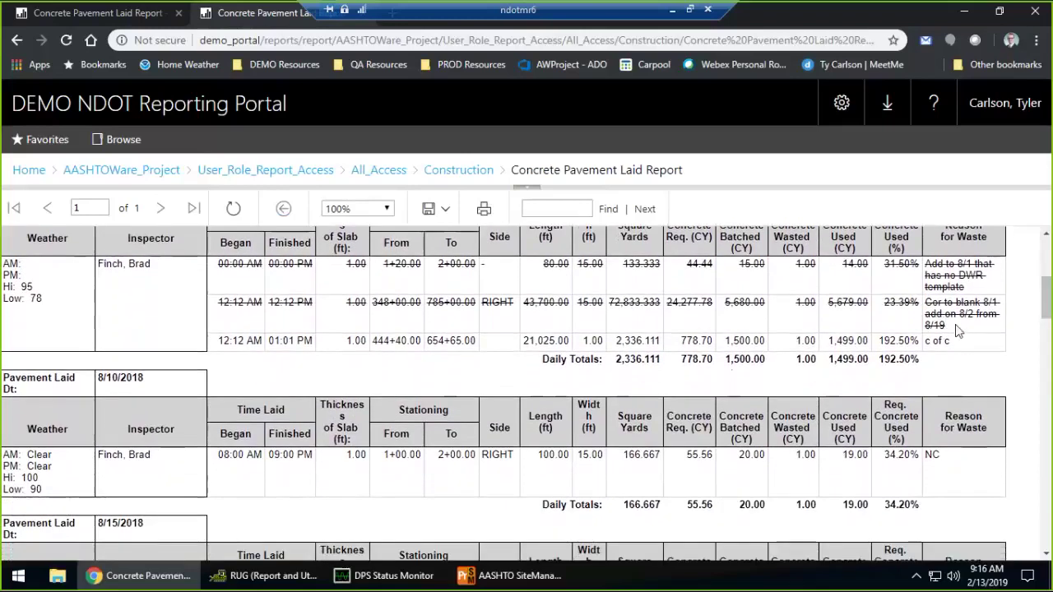
pyautogui.moveTo(908, 325); pyautogui.dragTo(804, 297)
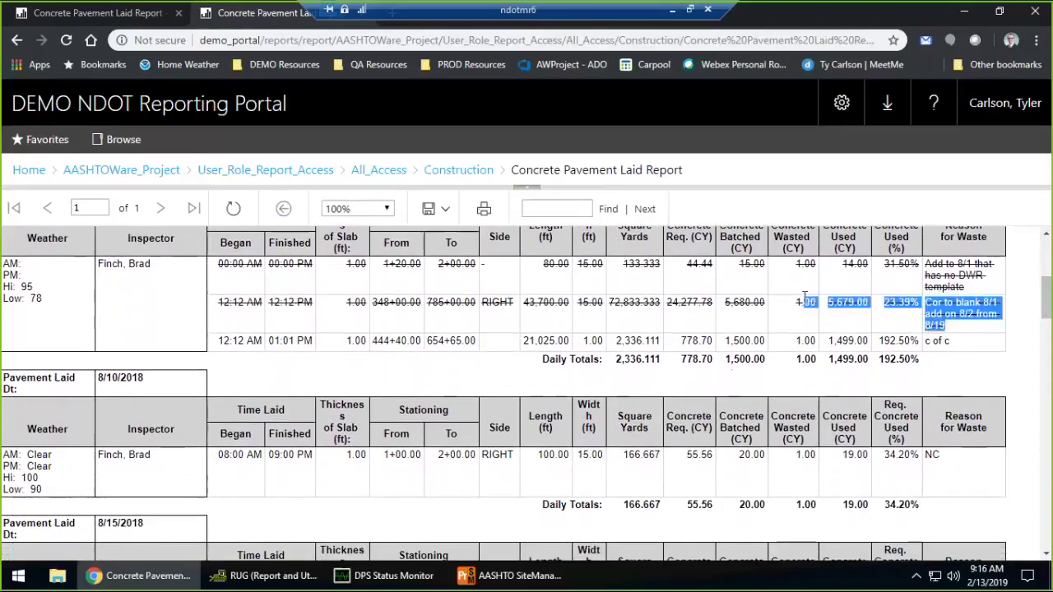
pyautogui.click(972, 352)
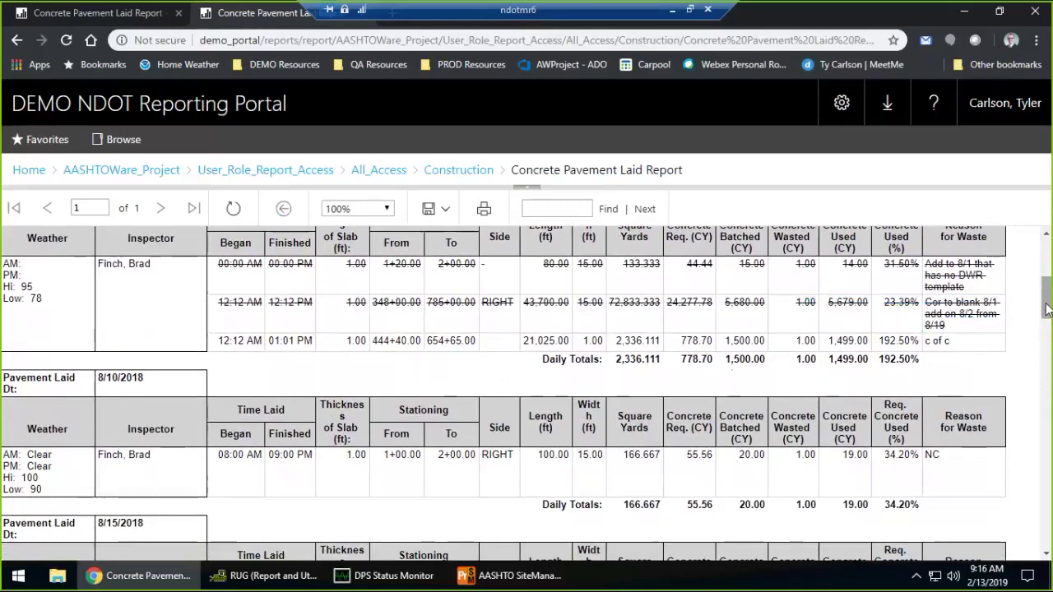
# Examine the struck-through and corrected entries from 8/15/2018 through 9/12/2018, highlighting the struck-through 8/15/2018 row.
pyautogui.moveTo(1046, 309); pyautogui.dragTo(1045, 335)
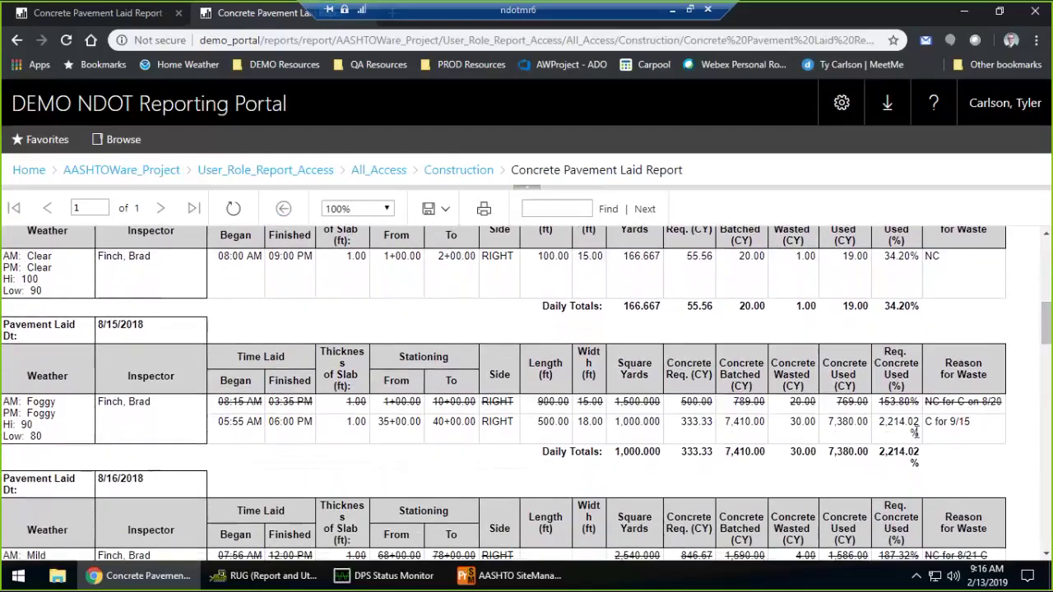
pyautogui.moveTo(1002, 402); pyautogui.dragTo(559, 403)
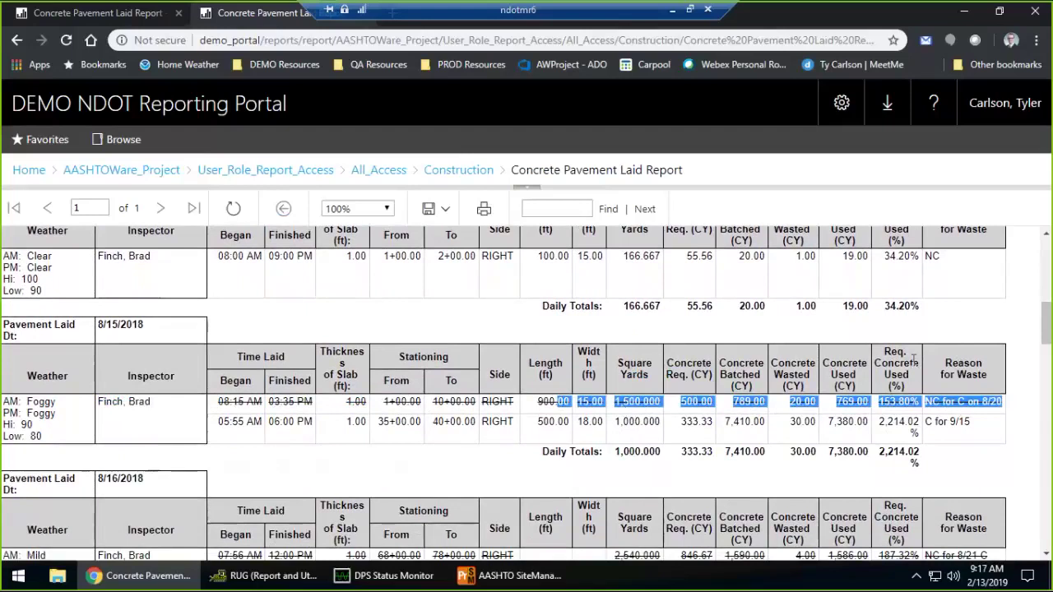
pyautogui.scroll(-1, 1047, 338)
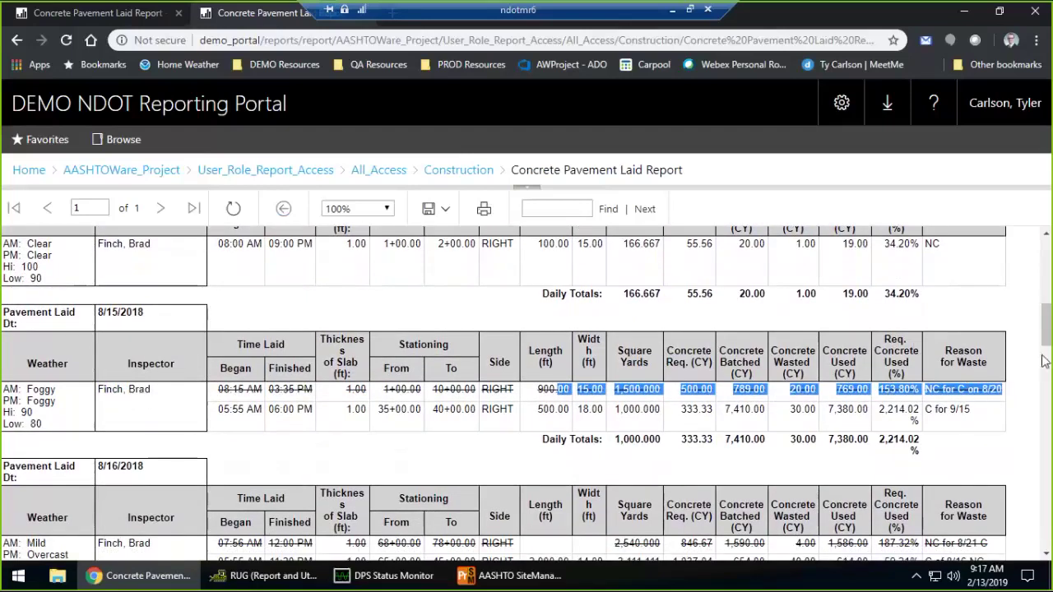
pyautogui.moveTo(1047, 332); pyautogui.dragTo(1047, 344)
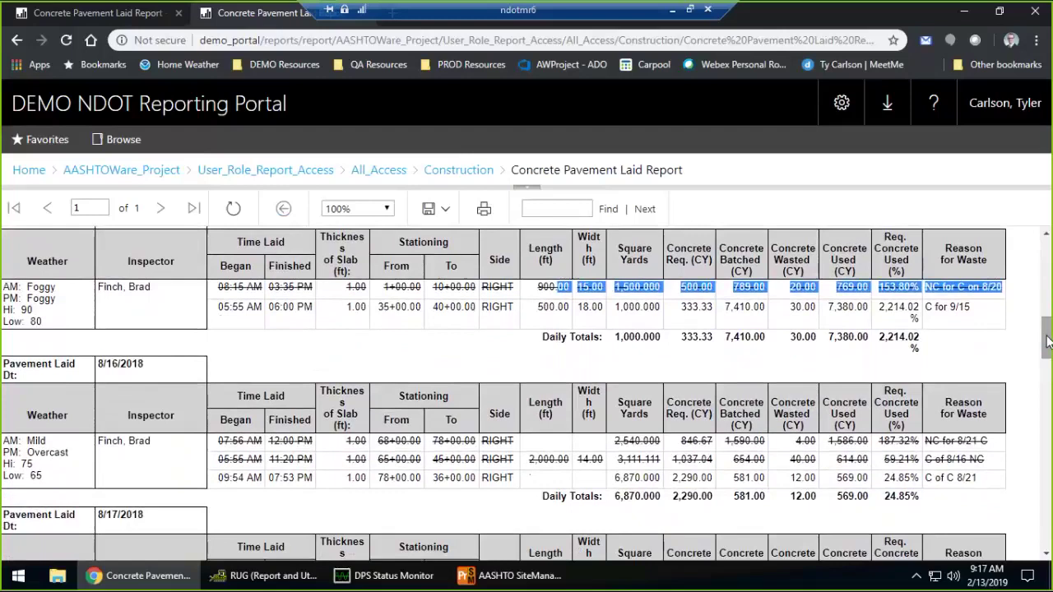
pyautogui.moveTo(1047, 344); pyautogui.dragTo(1036, 408)
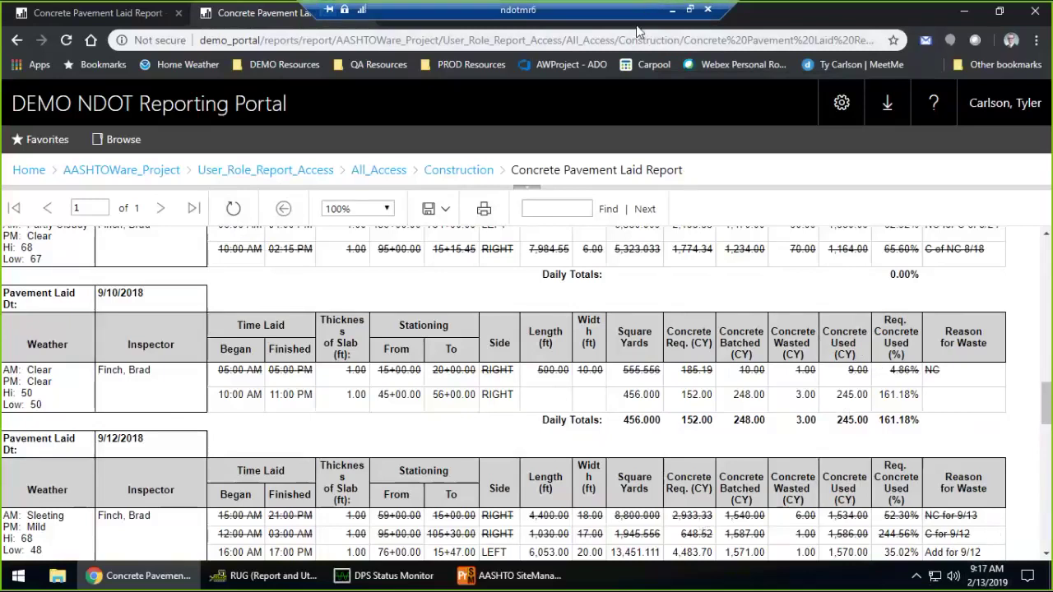
# Take the remote desktop session out of full screen and place the chat conversation window beside it.
pyautogui.click(689, 9)
pyautogui.click(654, 579)
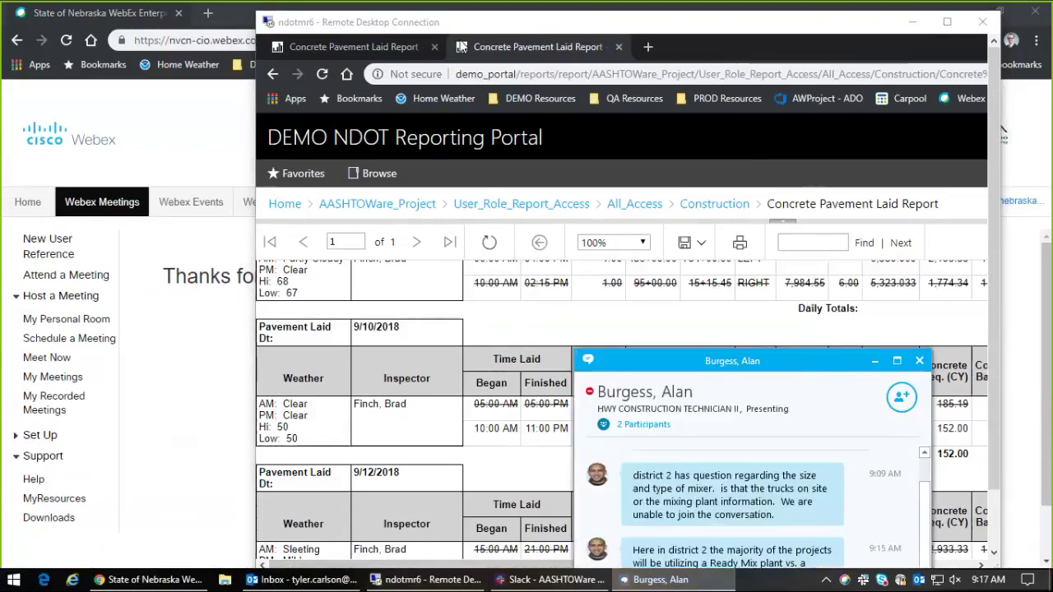
pyautogui.click(717, 11)
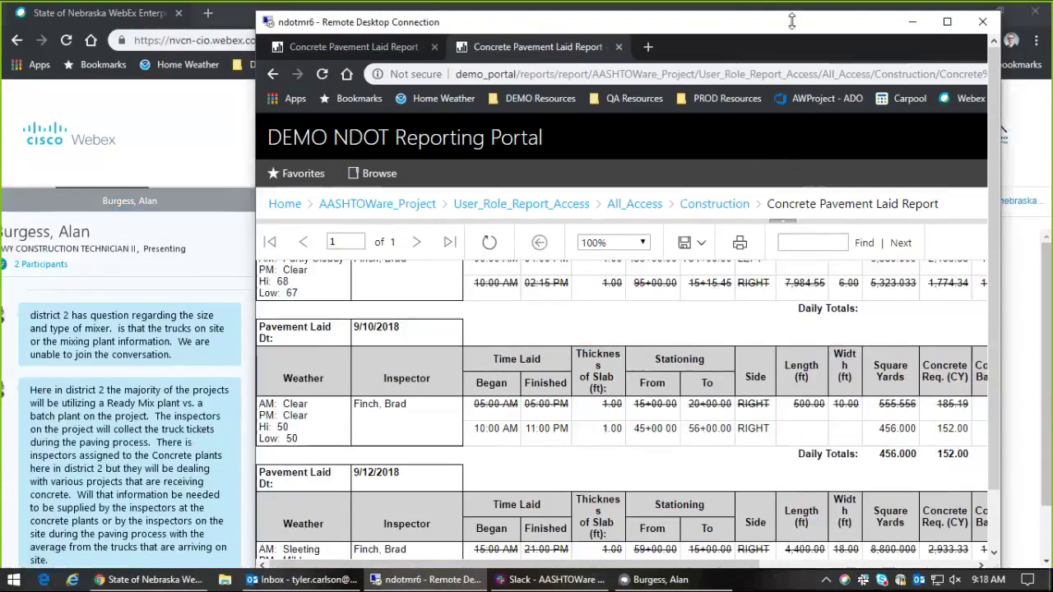
pyautogui.moveTo(791, 21); pyautogui.dragTo(792, 43)
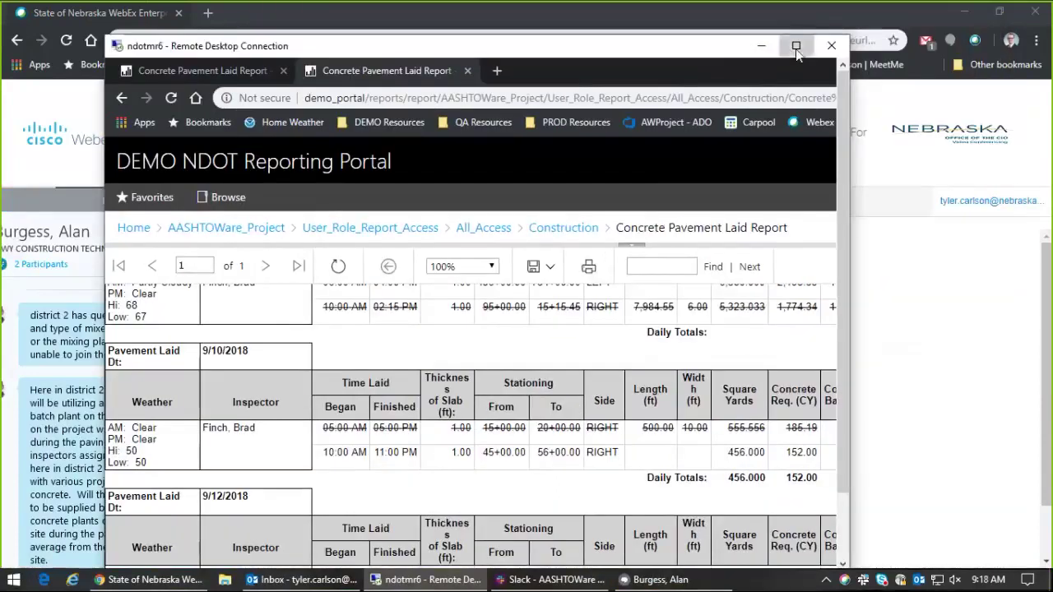
# Maximize the remote desktop session and return to the beginning of the Concrete Pavement Laid Report.
pyautogui.click(795, 46)
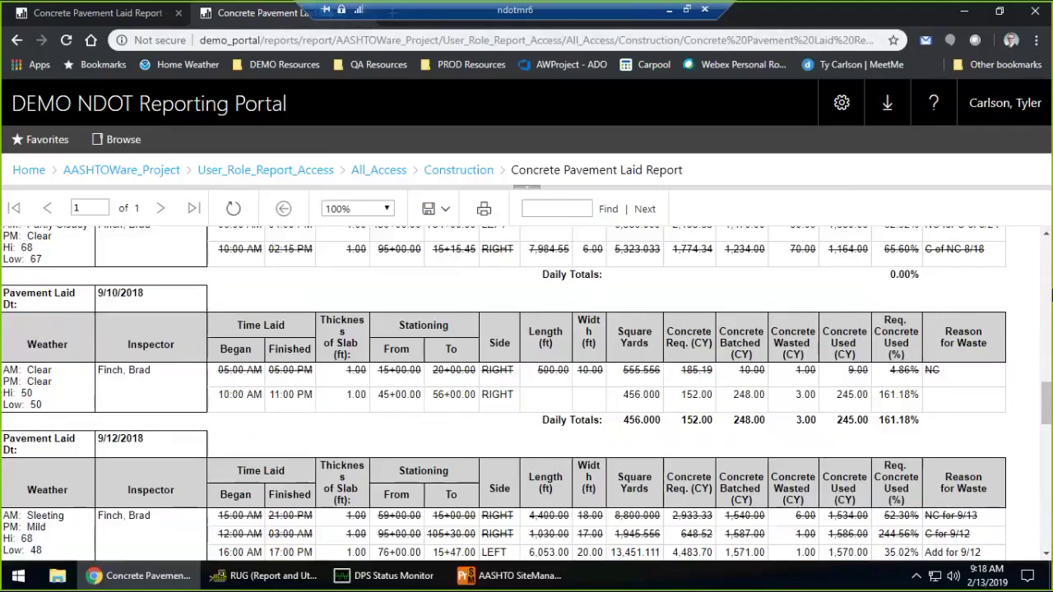
pyautogui.moveTo(1047, 408); pyautogui.dragTo(1048, 331)
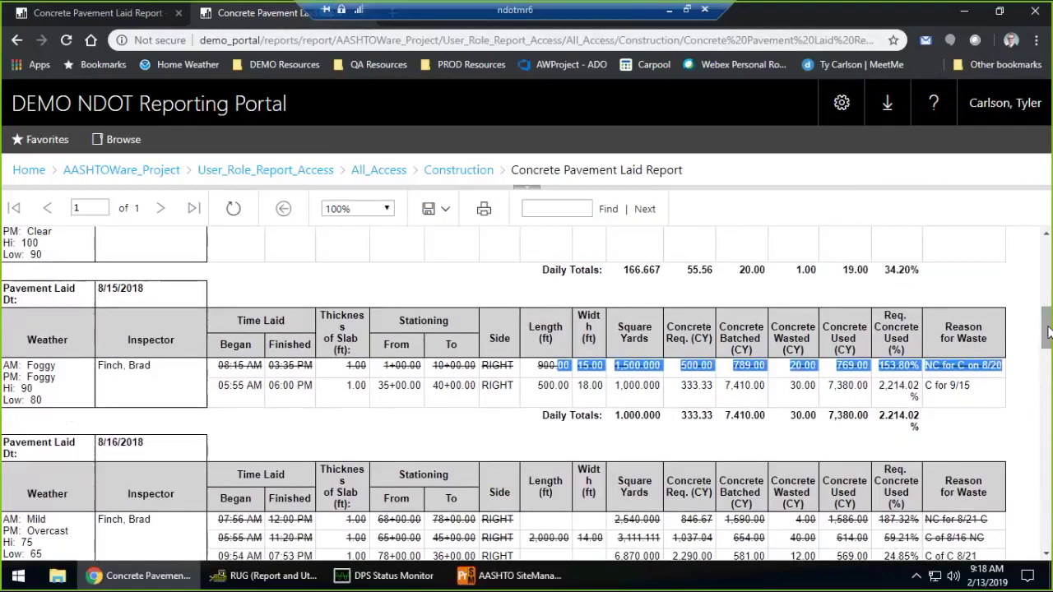
pyautogui.moveTo(1048, 331); pyautogui.dragTo(1048, 248)
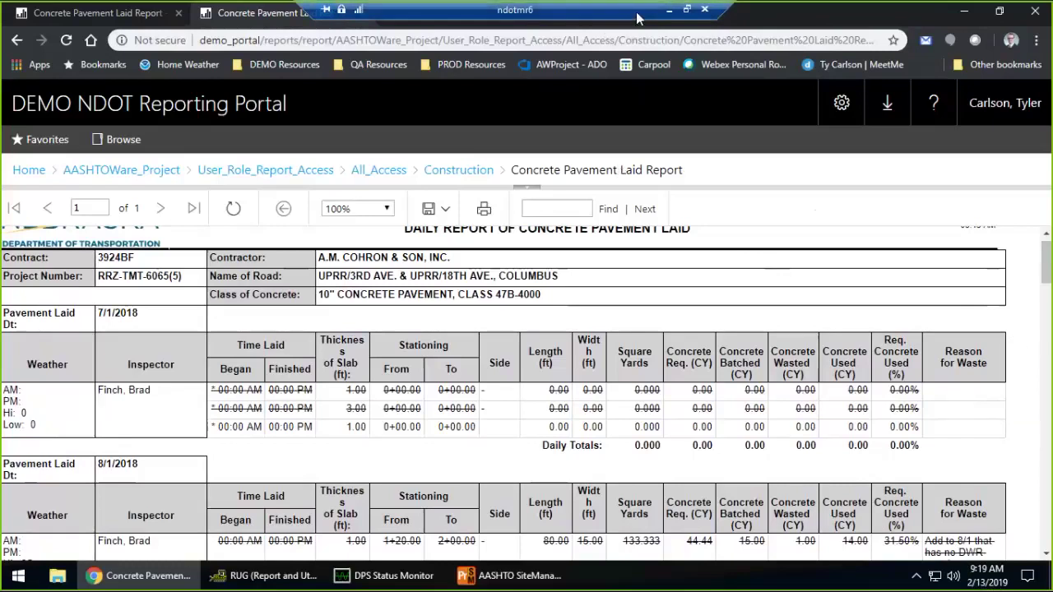
# Shrink the remote session to a window and read the chat messages about district 2's mixer and plant information.
pyautogui.press('ctrl+alt+Break')
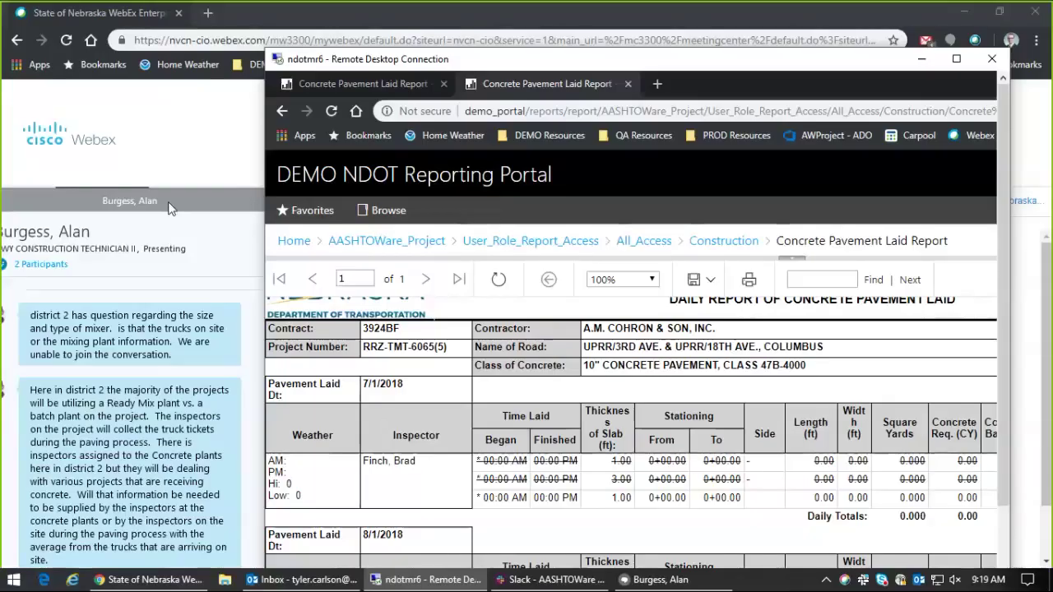
pyautogui.click(211, 100)
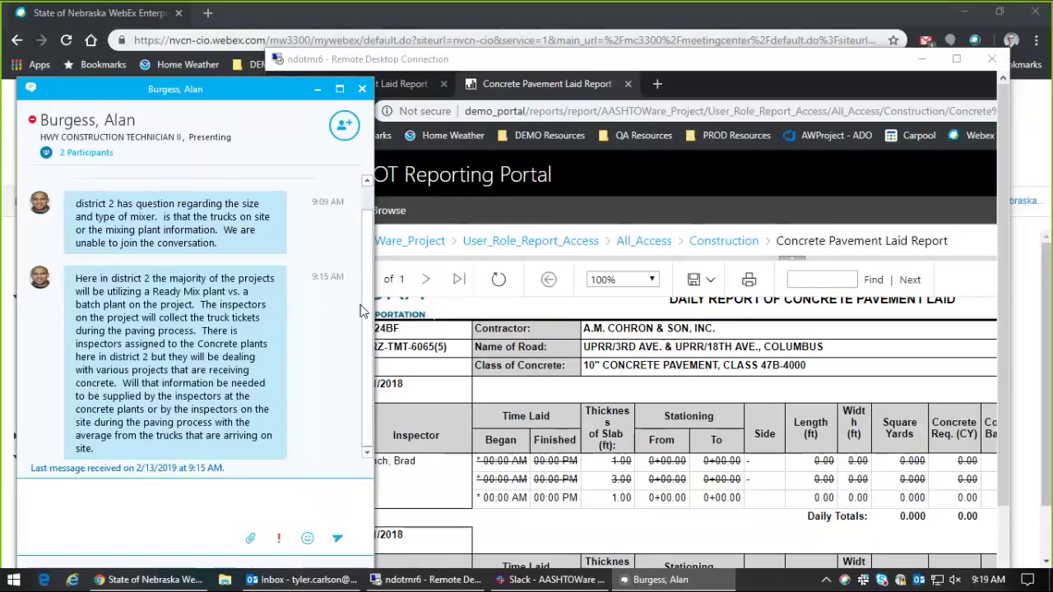
pyautogui.scroll(2, 365, 316)
pyautogui.scroll(-2, 362, 329)
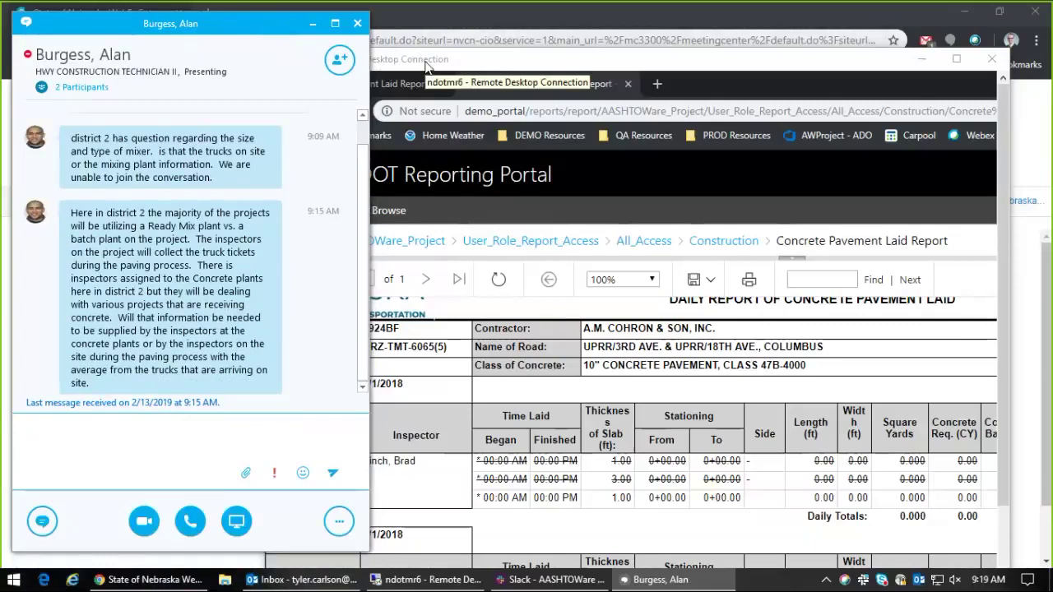
# Bring the remote desktop window in front of the chat and restore it to full screen.
pyautogui.click(425, 66)
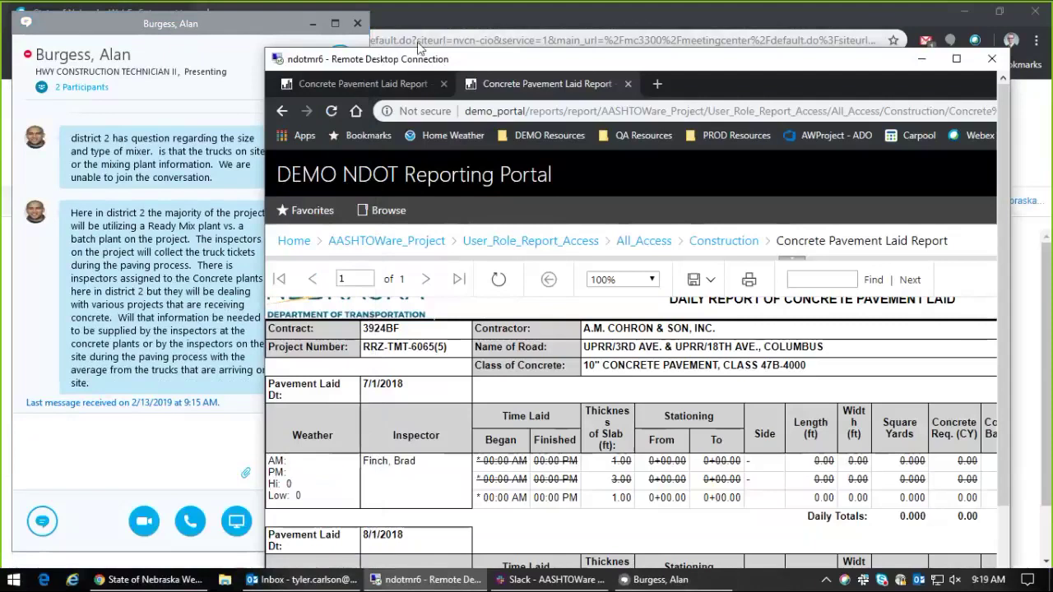
pyautogui.moveTo(449, 63); pyautogui.dragTo(455, 57)
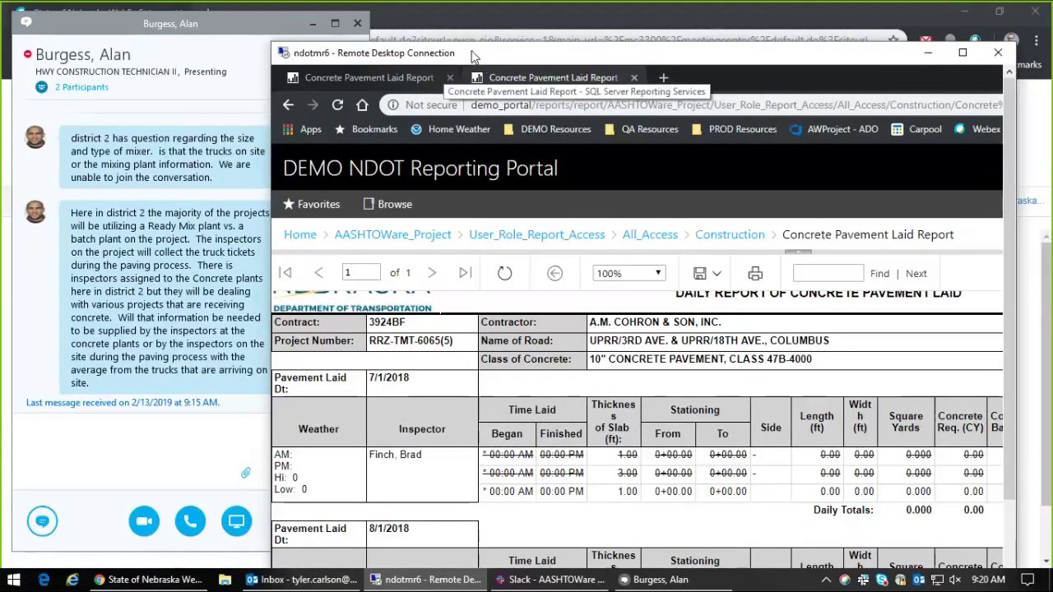
pyautogui.moveTo(473, 55); pyautogui.dragTo(463, 52)
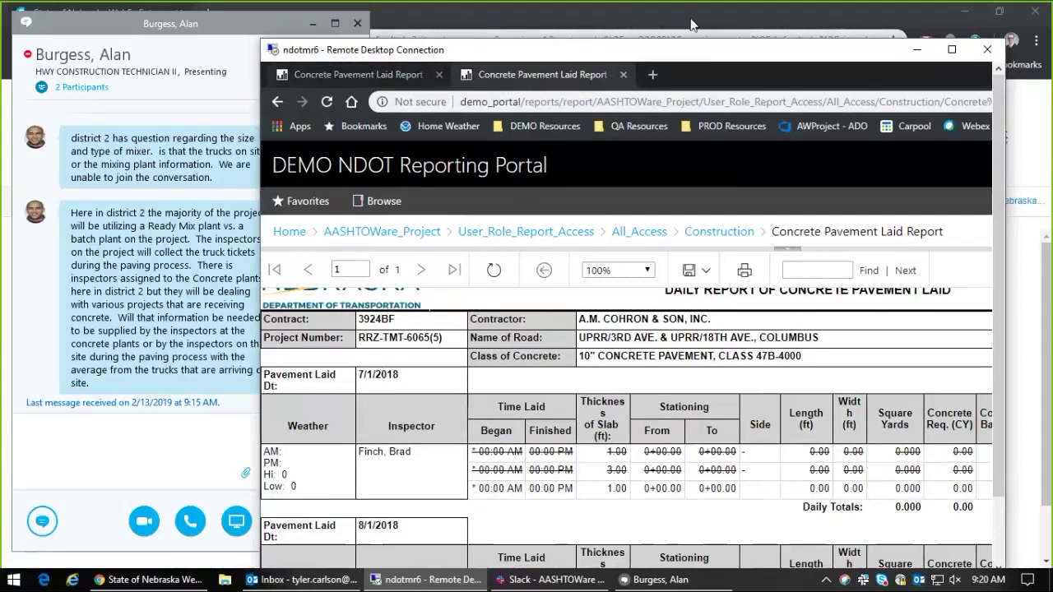
pyautogui.click(952, 49)
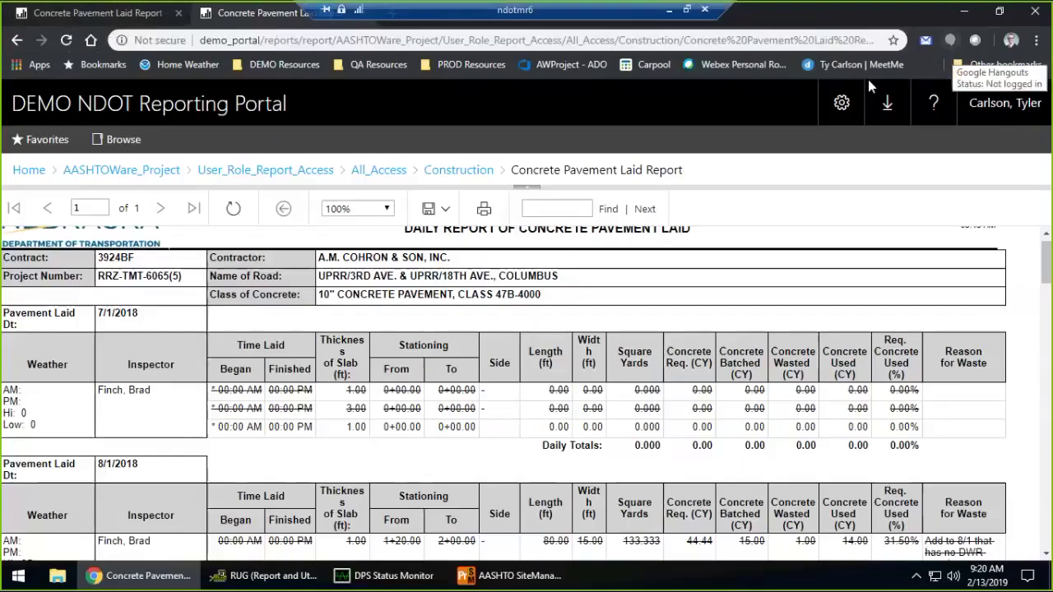